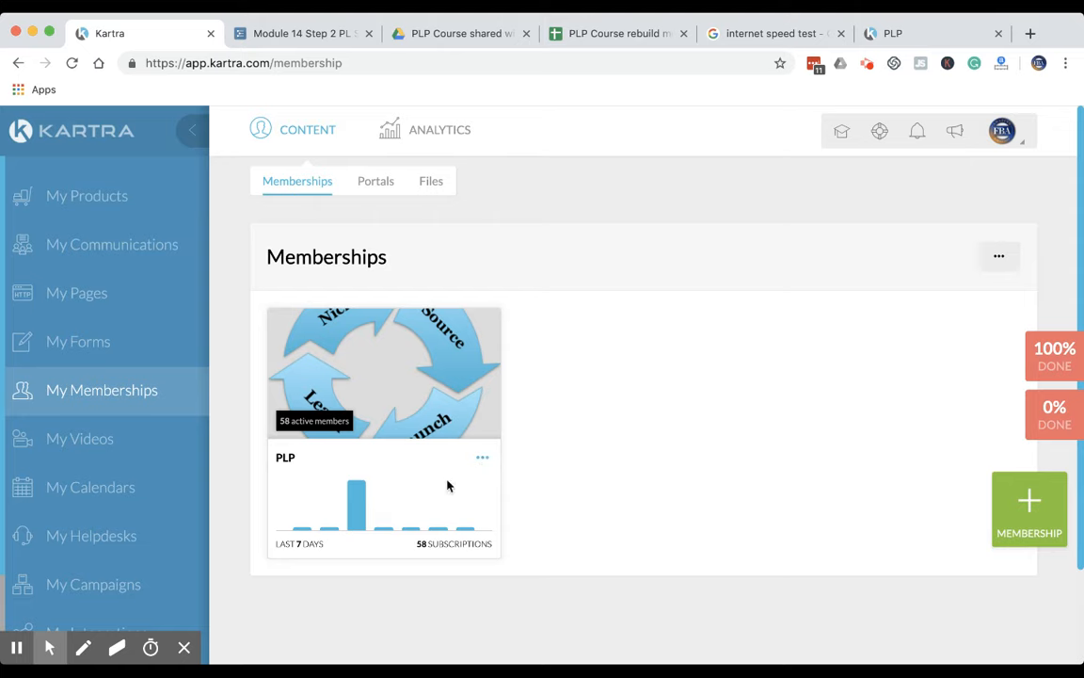
Create a new helpdesk named "PLP Course Helpdesk"
left_click(101, 541)
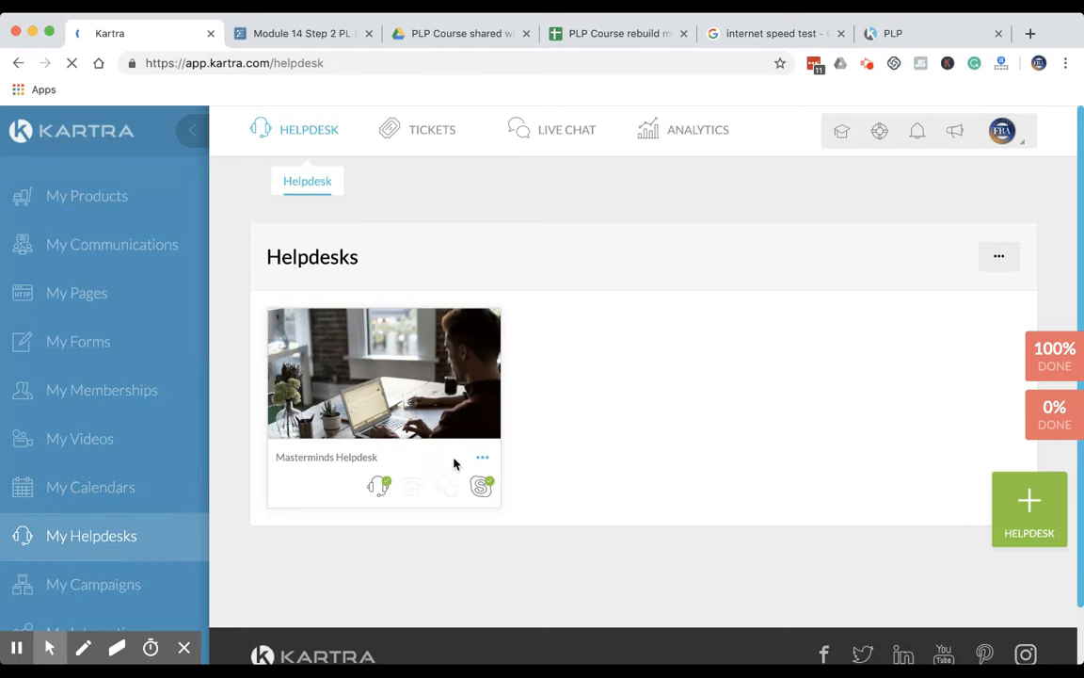
left_click(1053, 510)
left_click(561, 267)
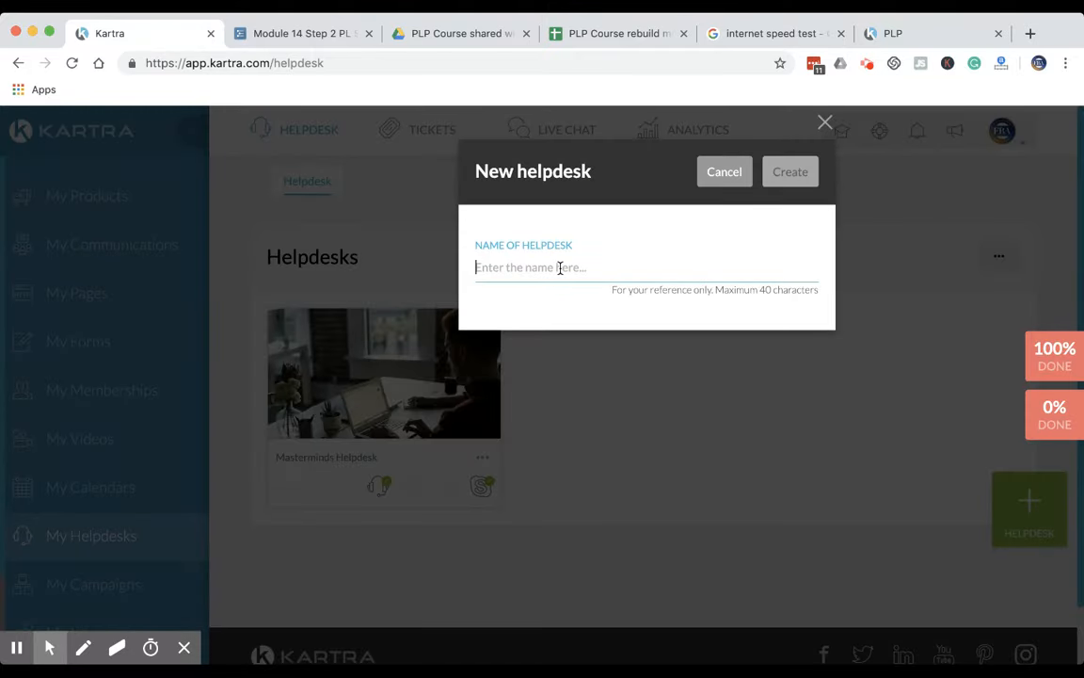
type("PLP Cour")
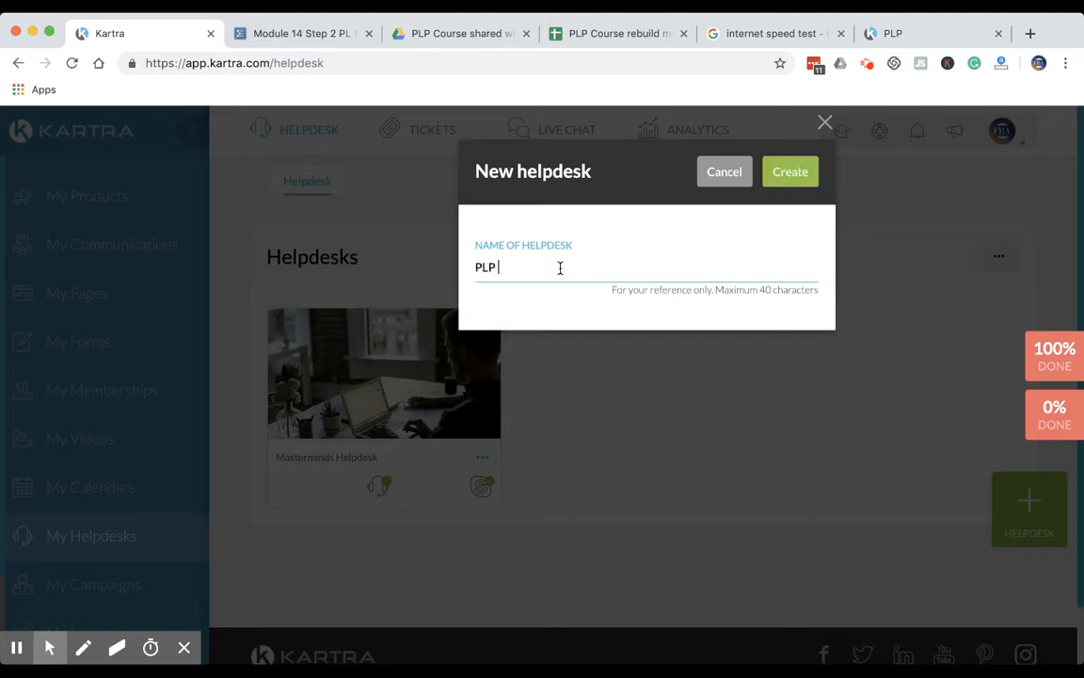
type("se Helpdesk")
left_click(788, 175)
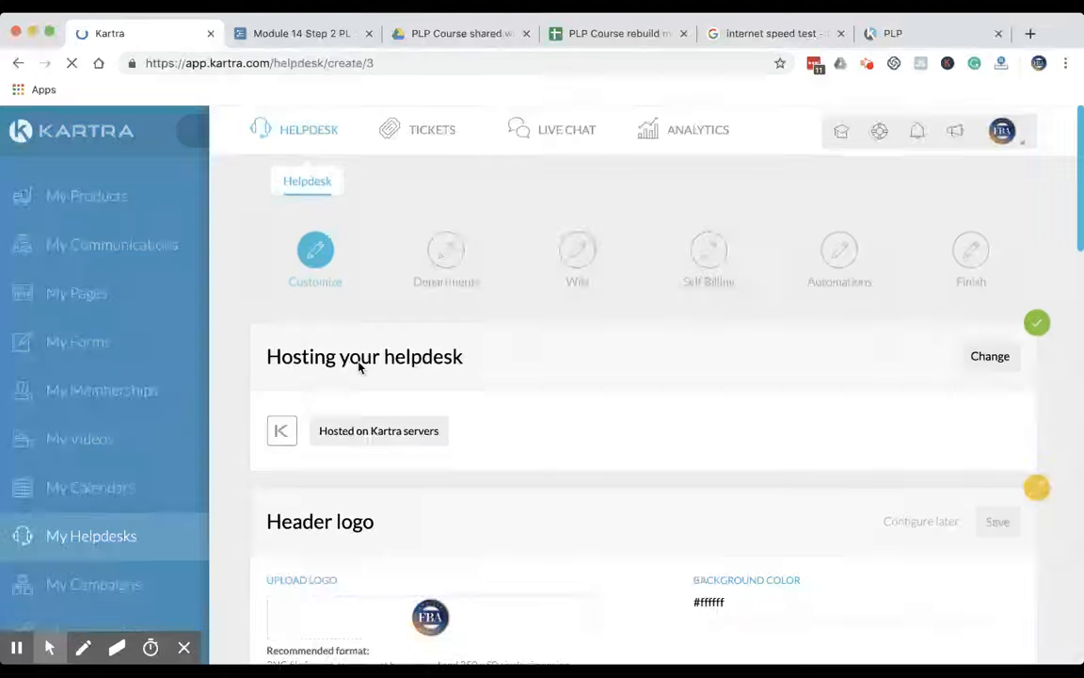
Open the helpdesk's hosting settings, keep it hosted in Kartra, and save
scroll(520, 428, "down", 1)
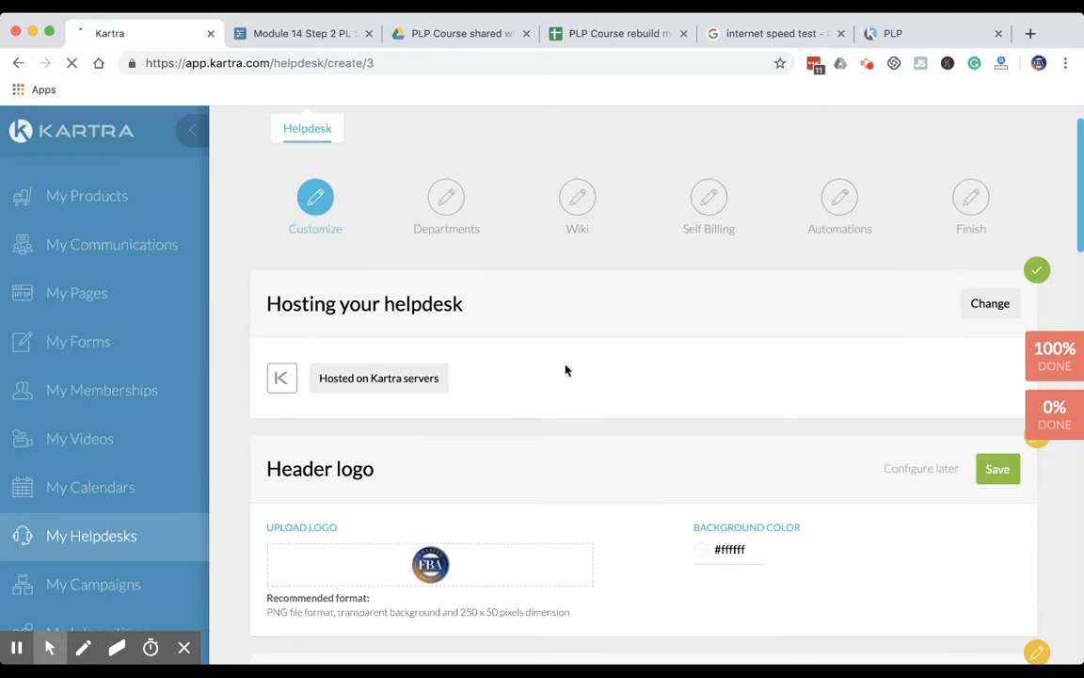
left_click(979, 303)
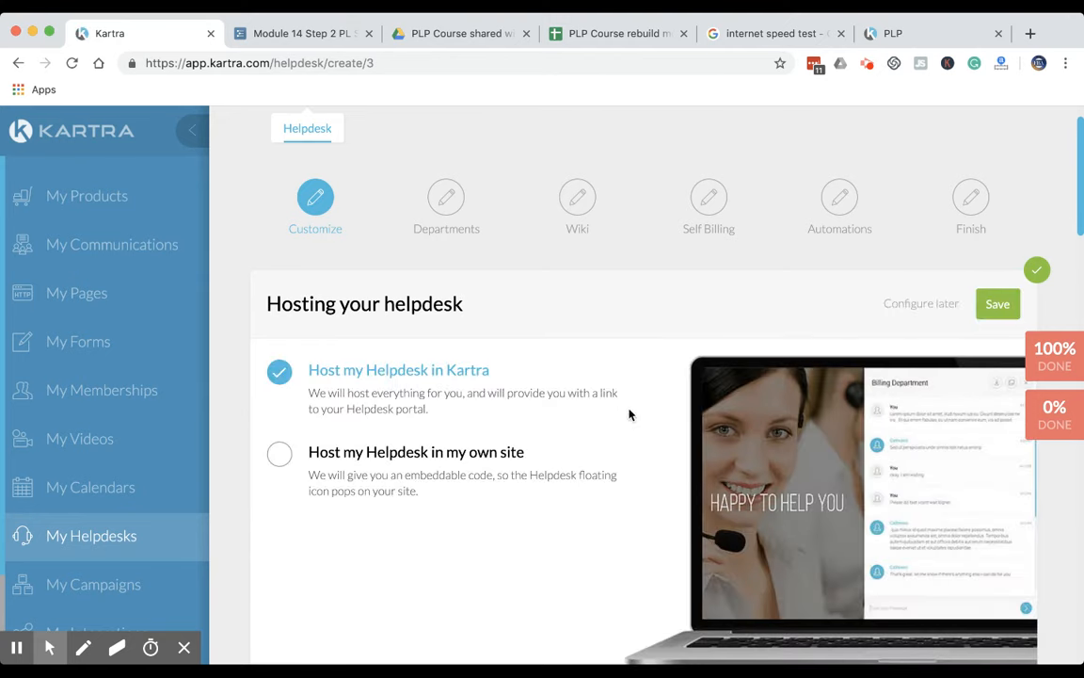
left_click(999, 304)
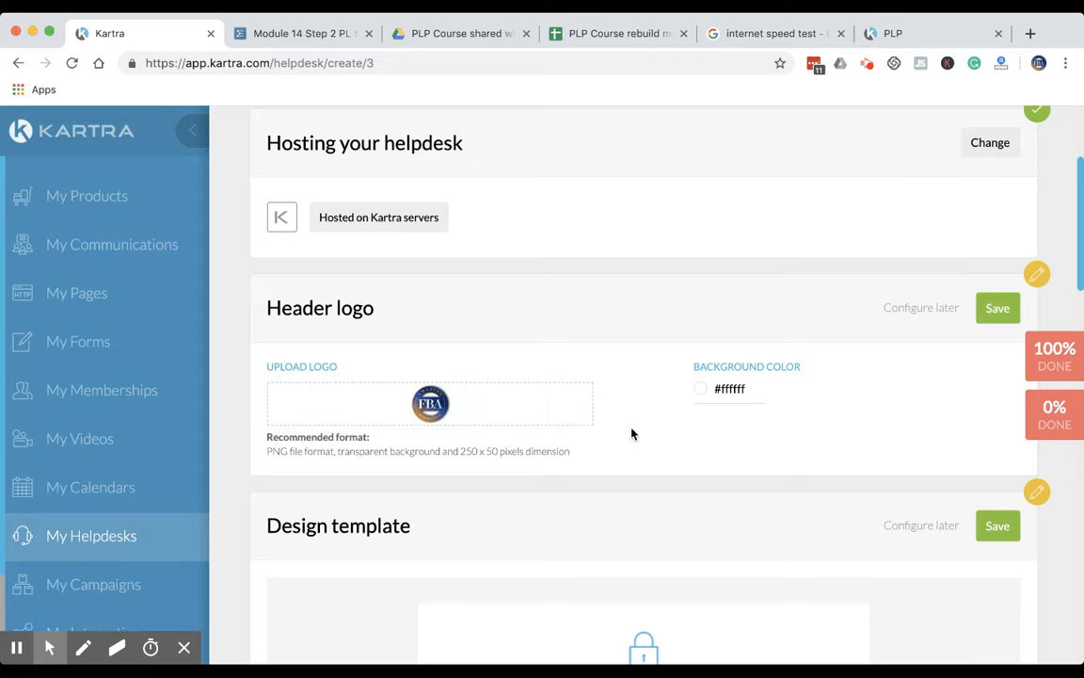
Review the login page preview of the design template and save the template with its default theme
scroll(632, 433, "down", 8)
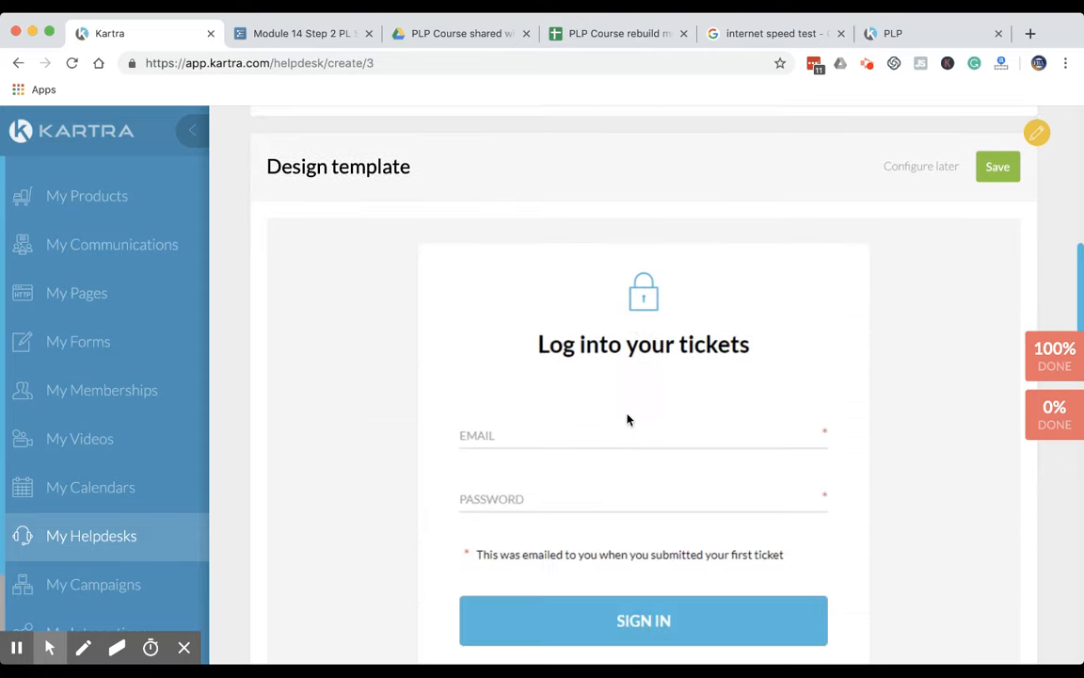
scroll(629, 420, "down", 2)
scroll(629, 420, "up", 2)
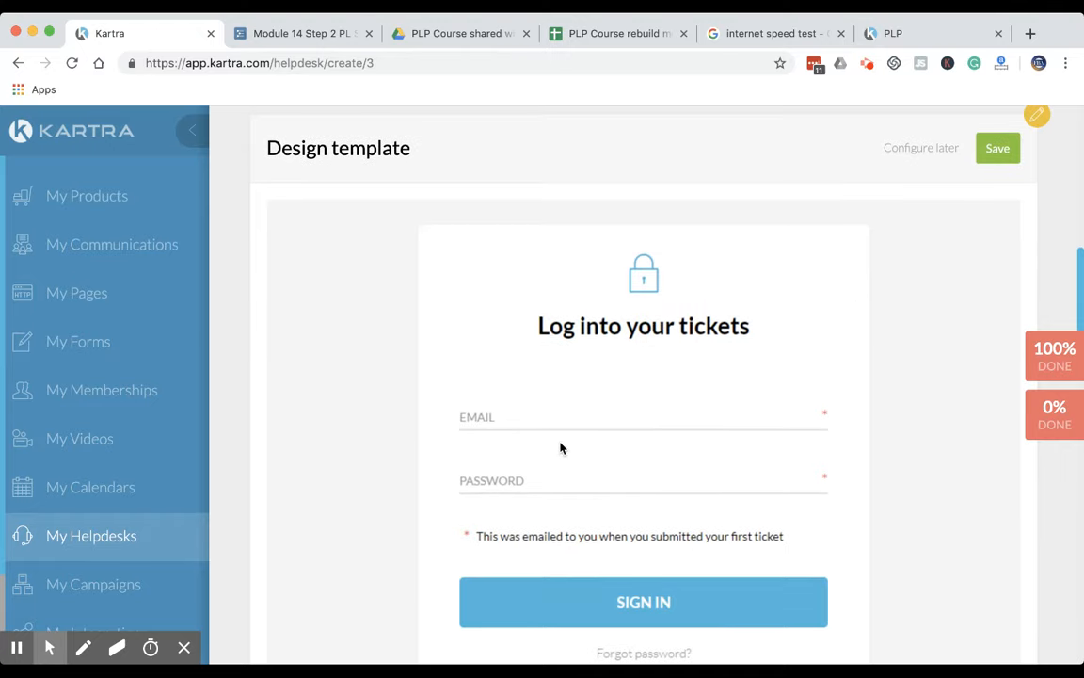
scroll(561, 448, "down", 5)
scroll(621, 433, "up", 6)
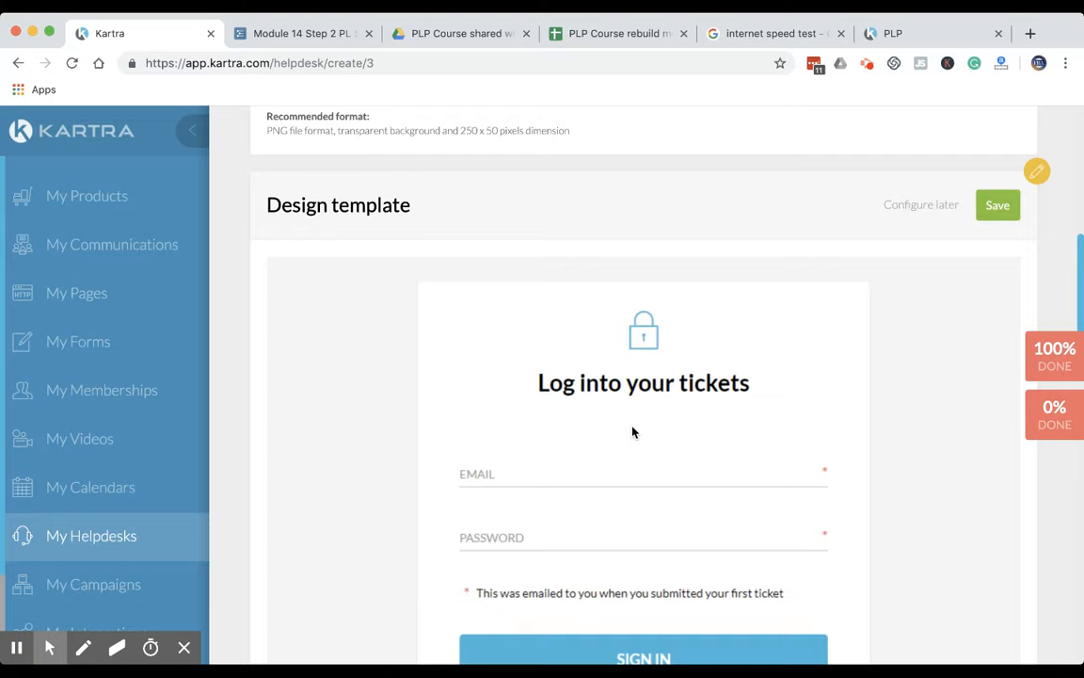
left_click(988, 208)
Upload a JPG photo from the computer as the helpdesk's custom marquee image
scroll(551, 428, "down", 8)
scroll(533, 393, "up", 1)
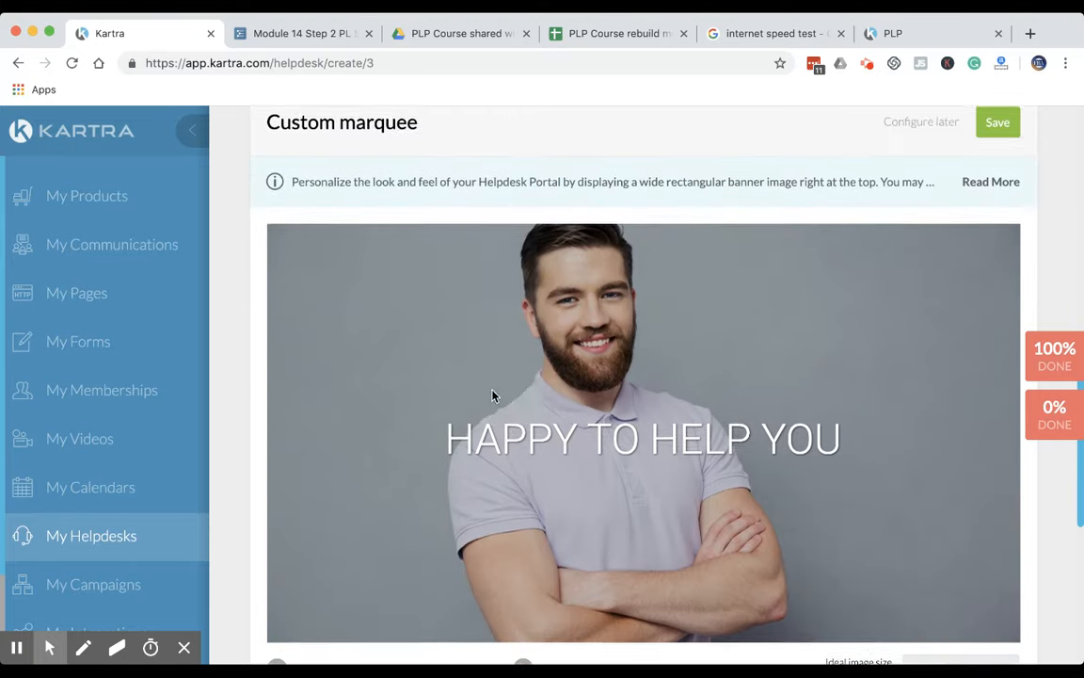
scroll(532, 479, "down", 5)
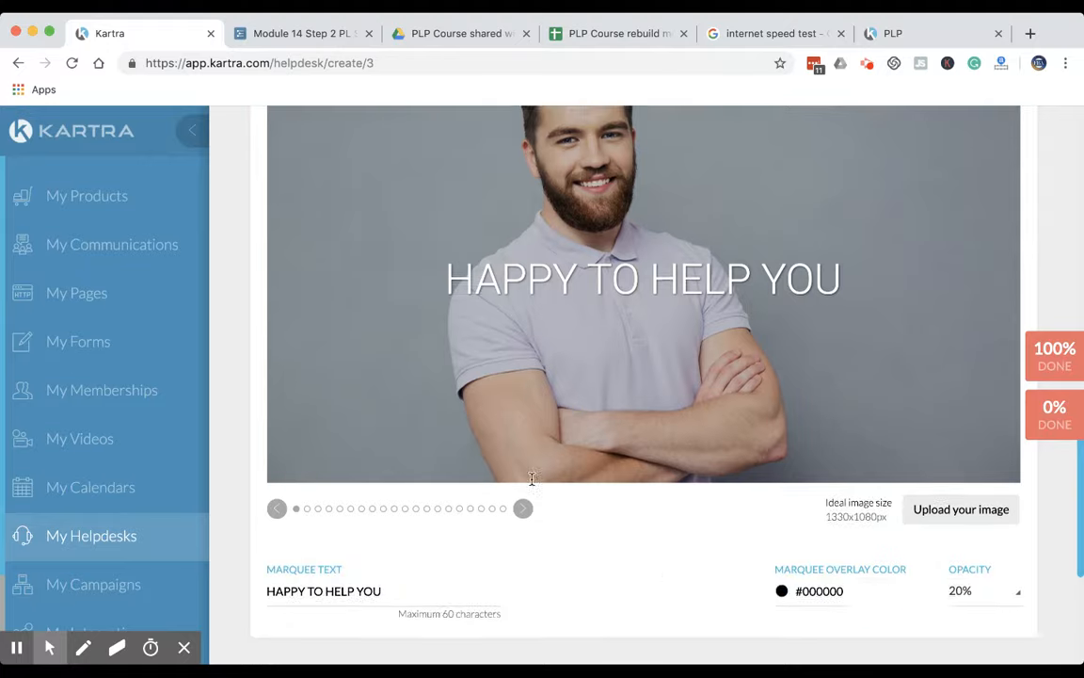
left_click(960, 439)
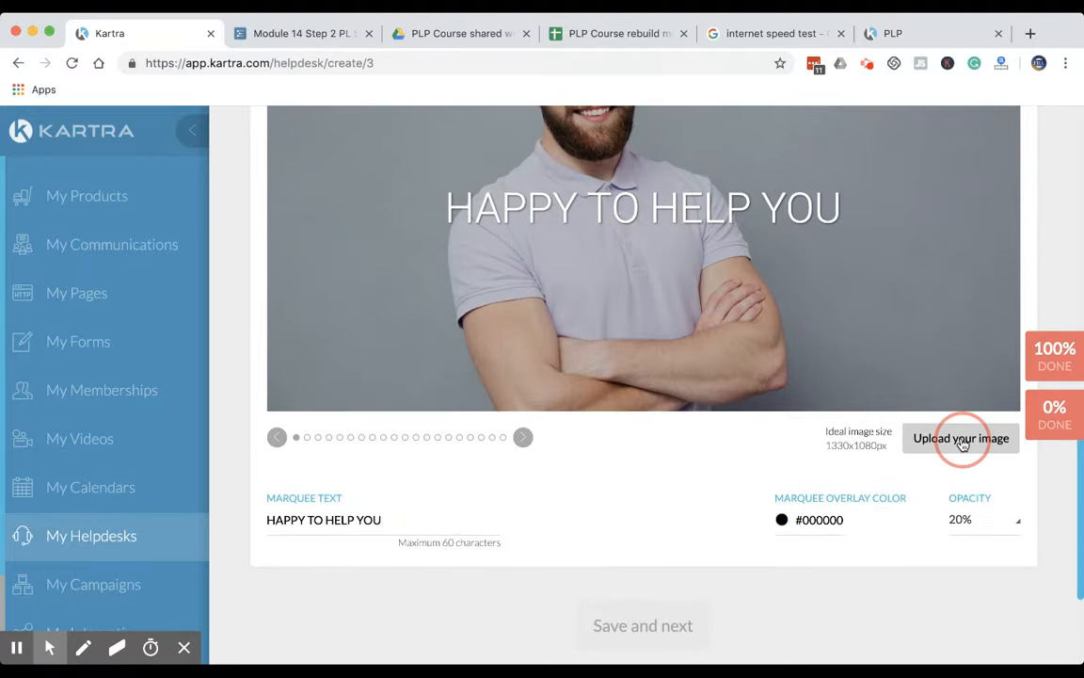
left_click(362, 254)
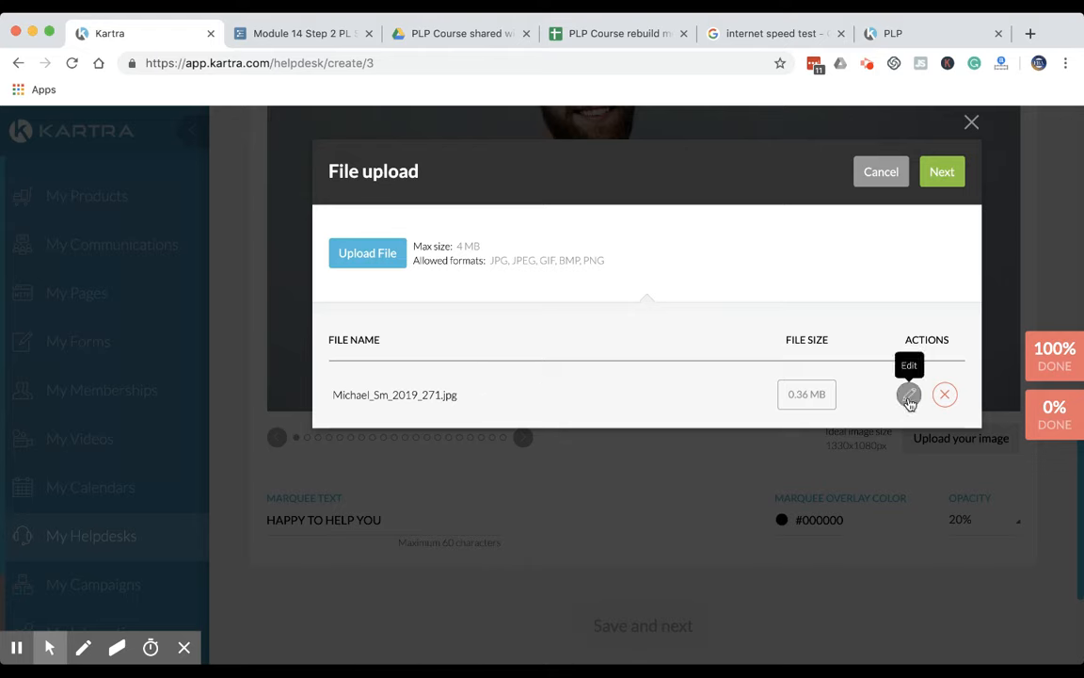
left_click_drag(455, 386, 377, 406)
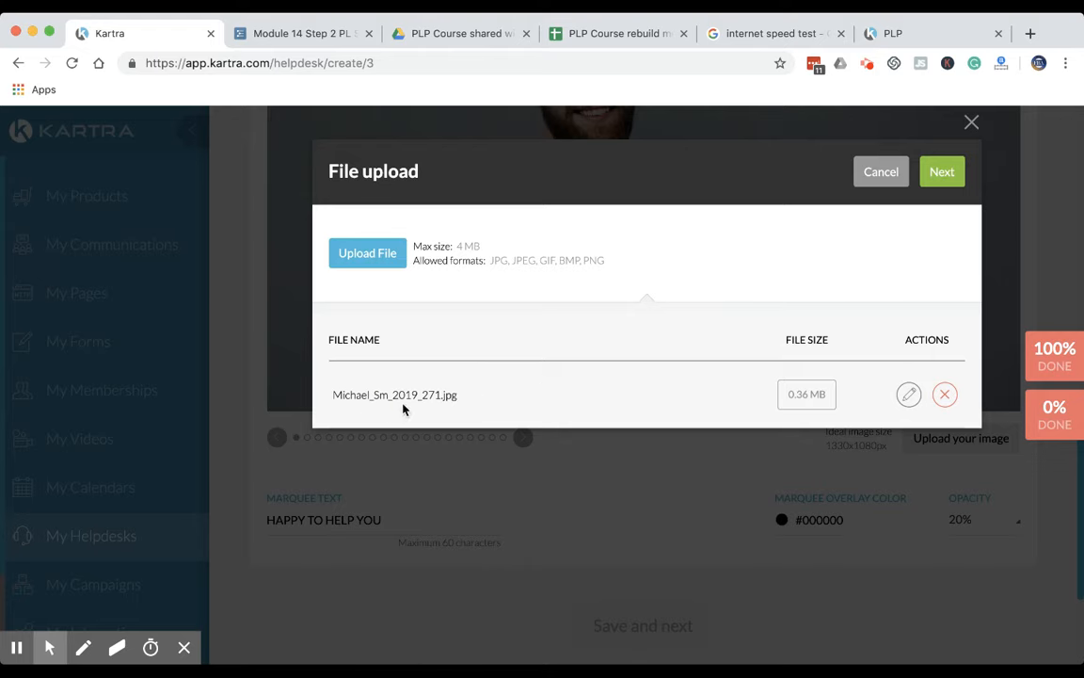
left_click(941, 172)
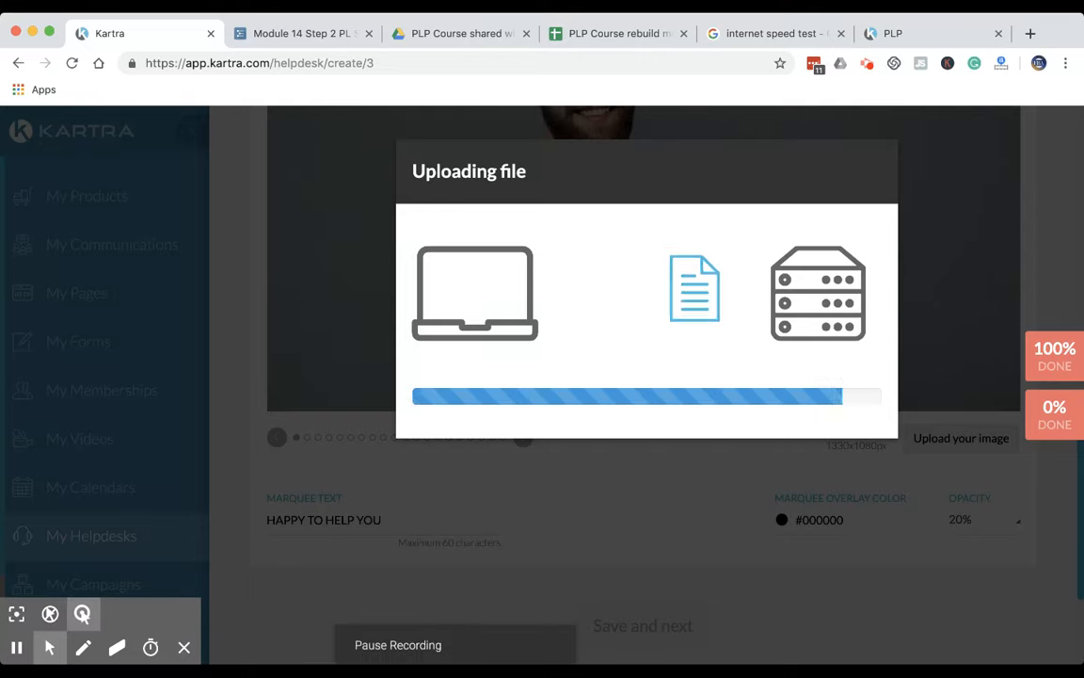
Check how the custom marquee image is cropped and replace it with another uploaded JPG portrait
scroll(442, 381, "up", 4)
scroll(463, 515, "down", 3)
scroll(480, 499, "up", 2)
scroll(494, 395, "down", 3)
scroll(674, 252, "up", 3)
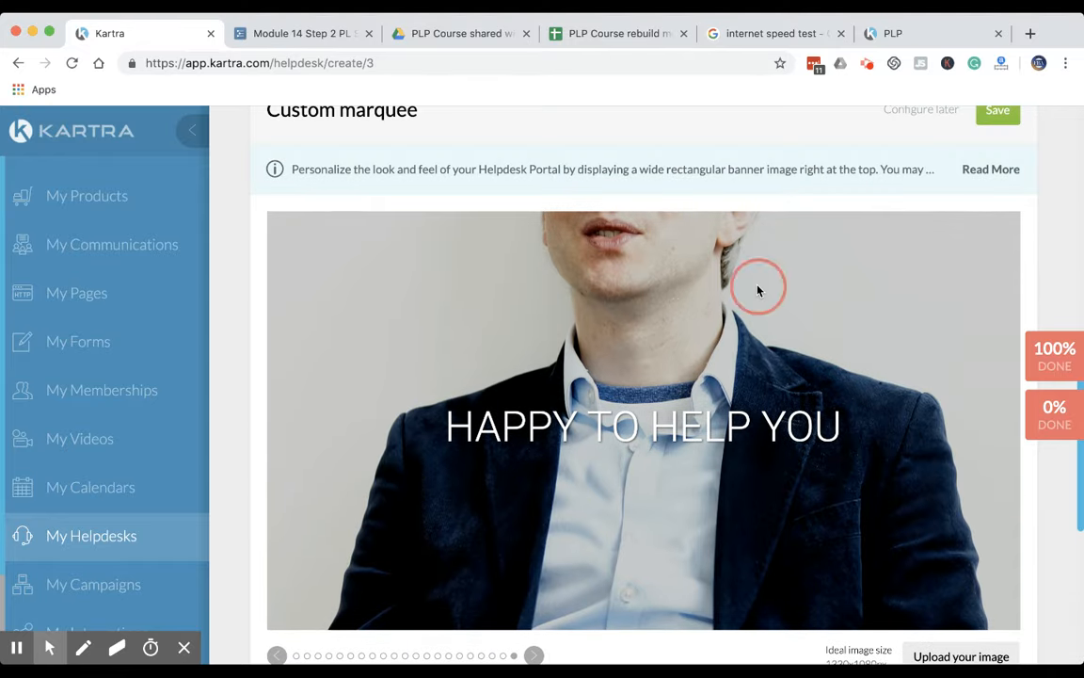
scroll(619, 363, "down", 4)
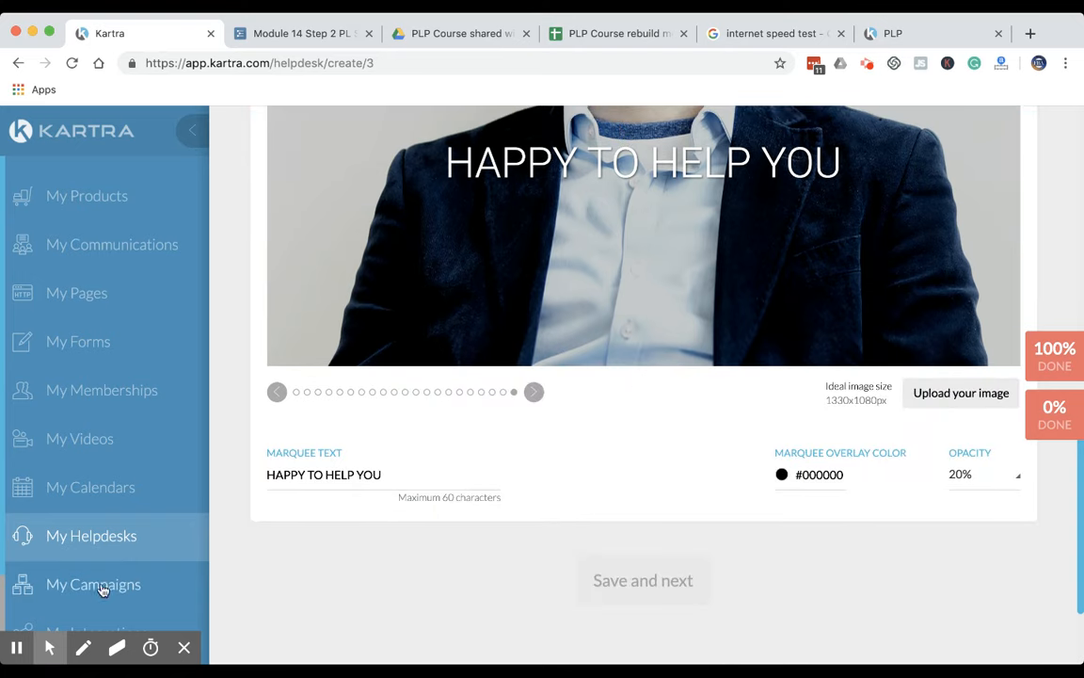
left_click(16, 649)
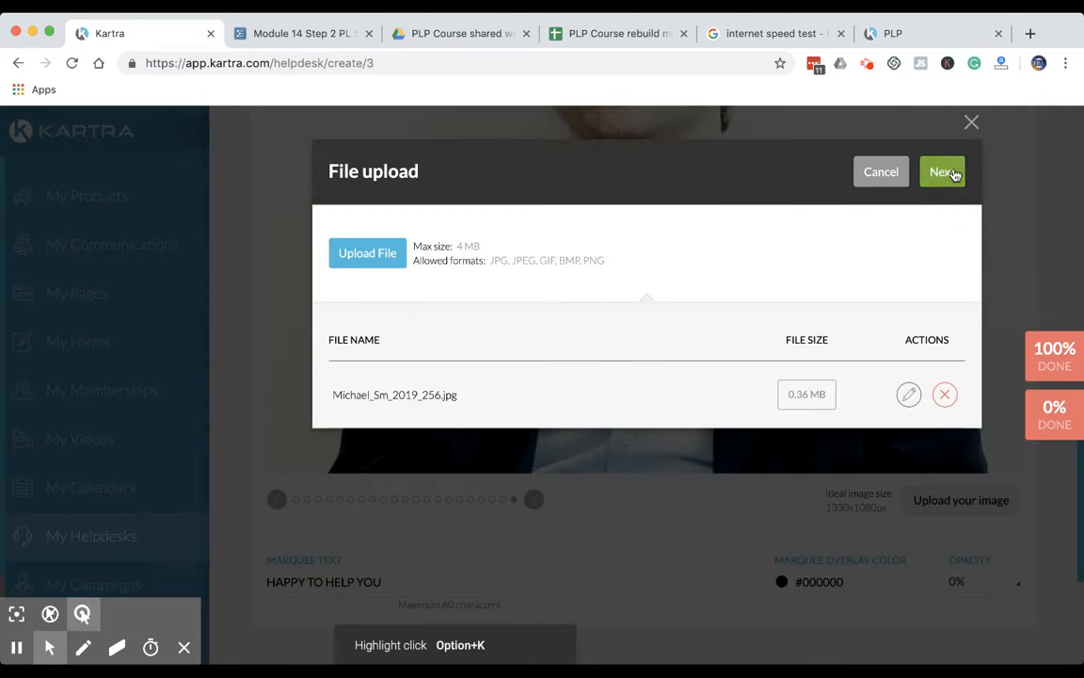
left_click(952, 174)
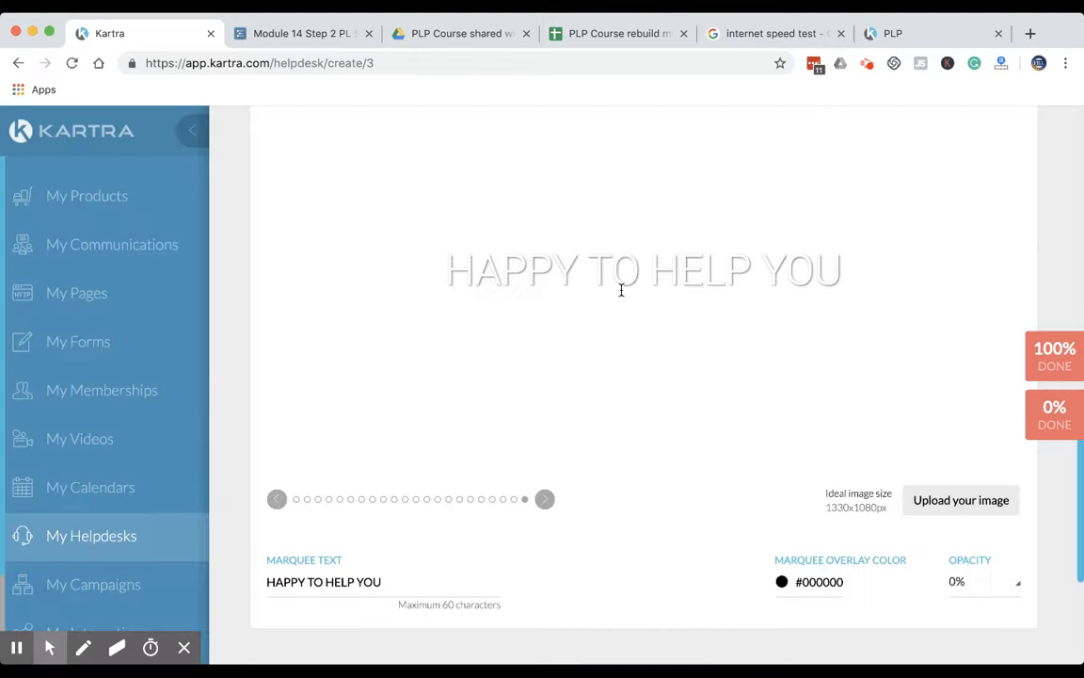
scroll(588, 327, "up", 2)
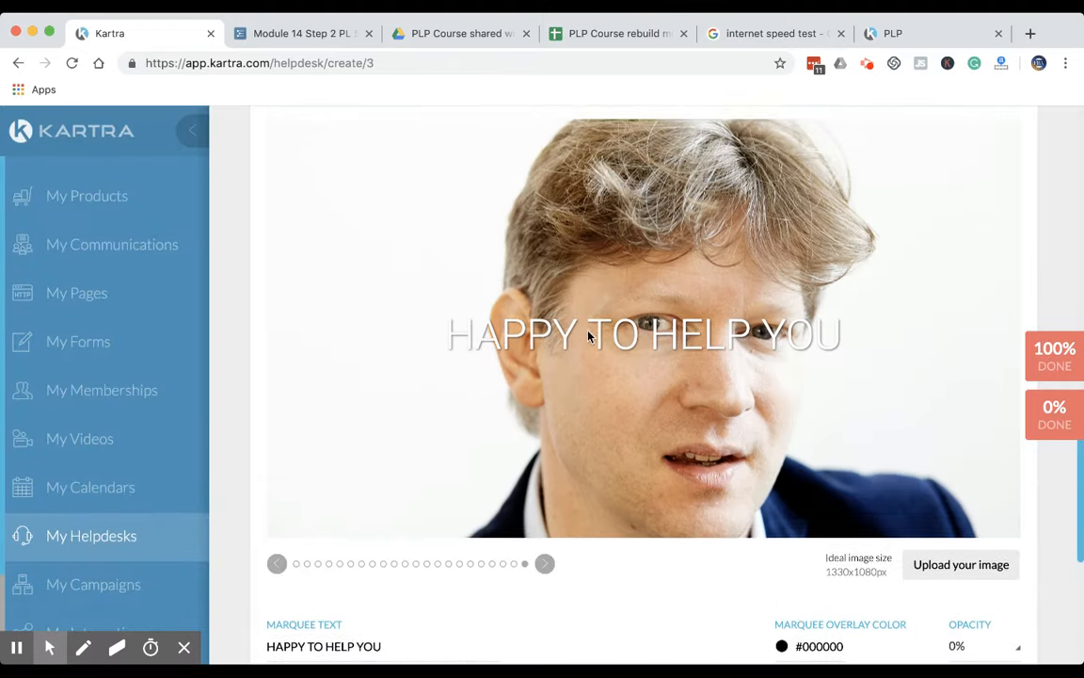
scroll(881, 365, "down", 1)
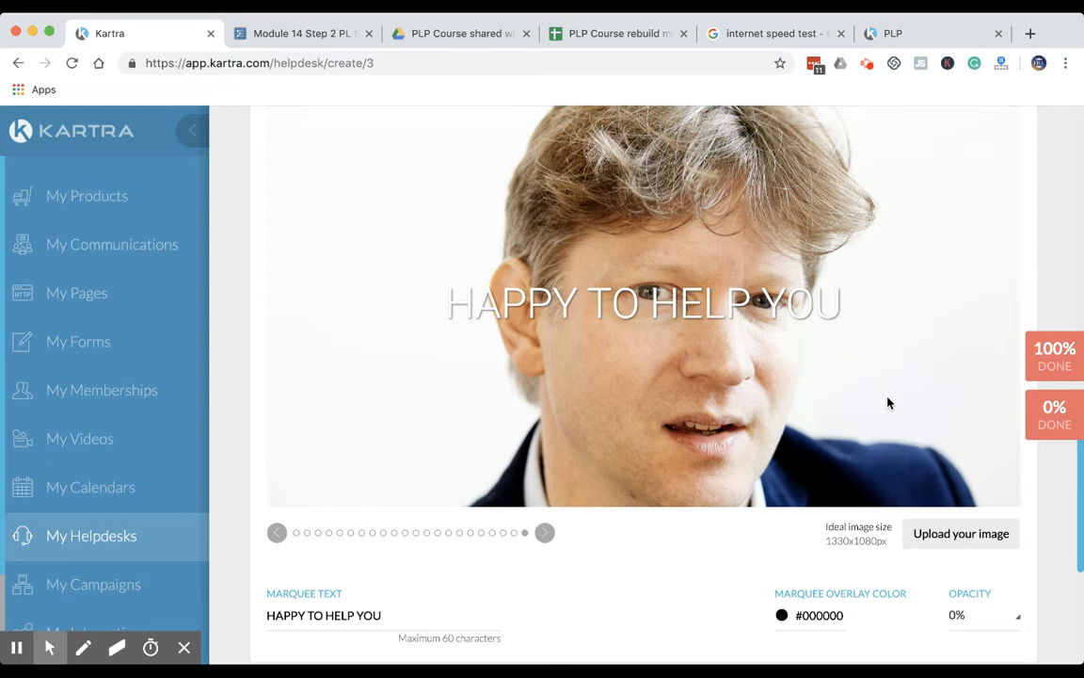
Try a 30% marquee overlay opacity and settle on 50%
left_click(963, 616)
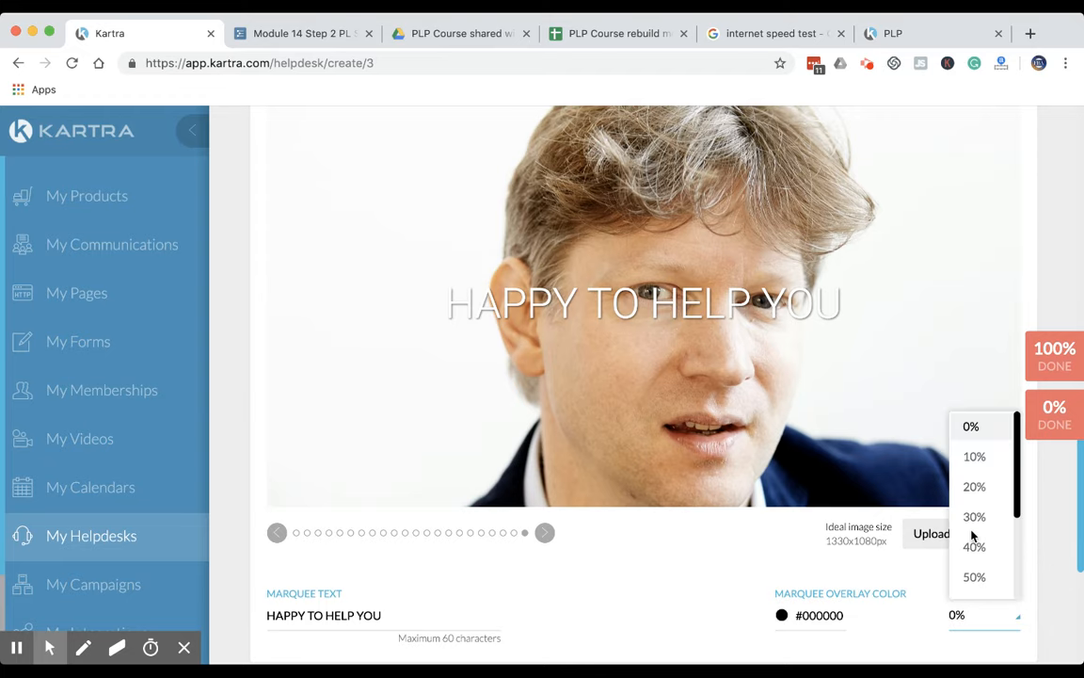
left_click(973, 517)
left_click(975, 616)
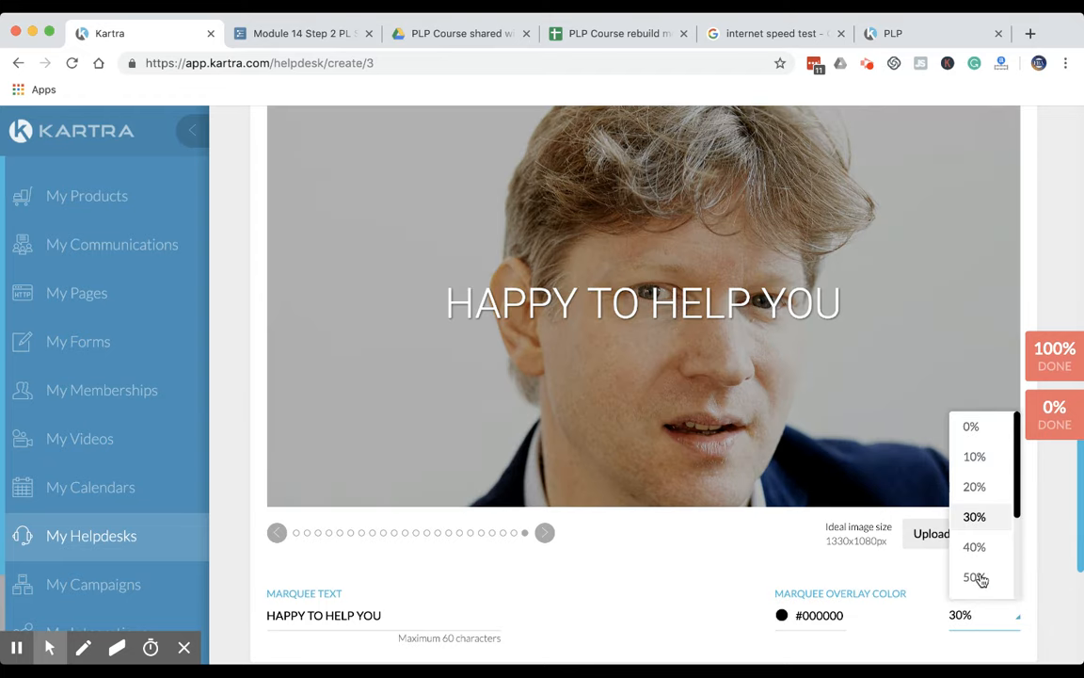
left_click(980, 577)
scroll(926, 434, "down", 1)
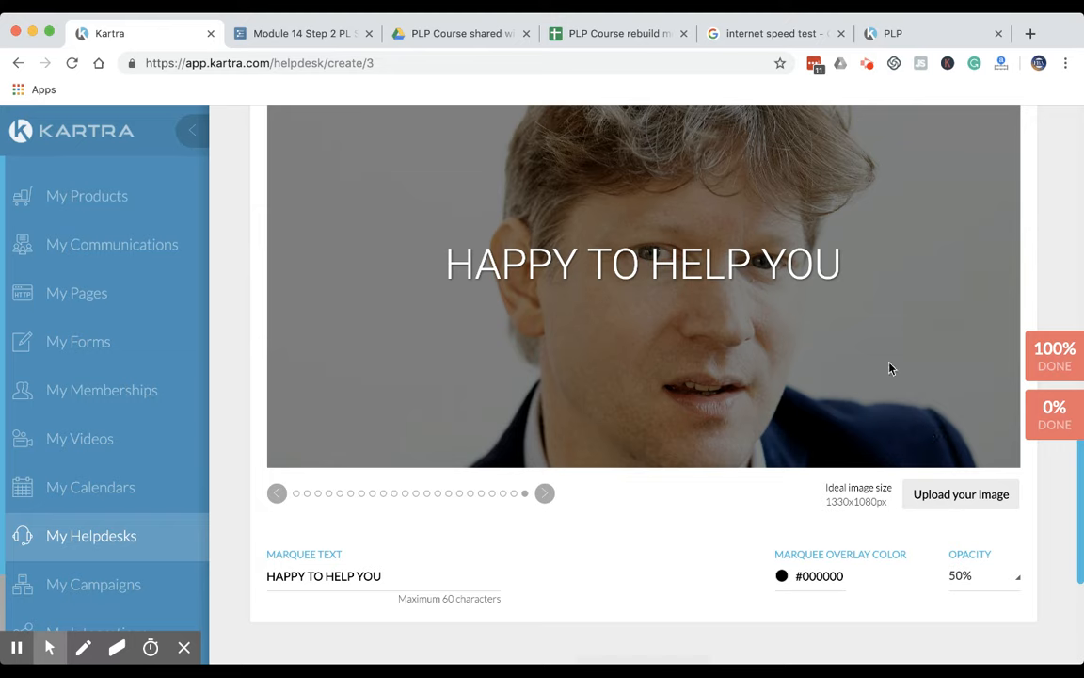
scroll(889, 368, "up", 1)
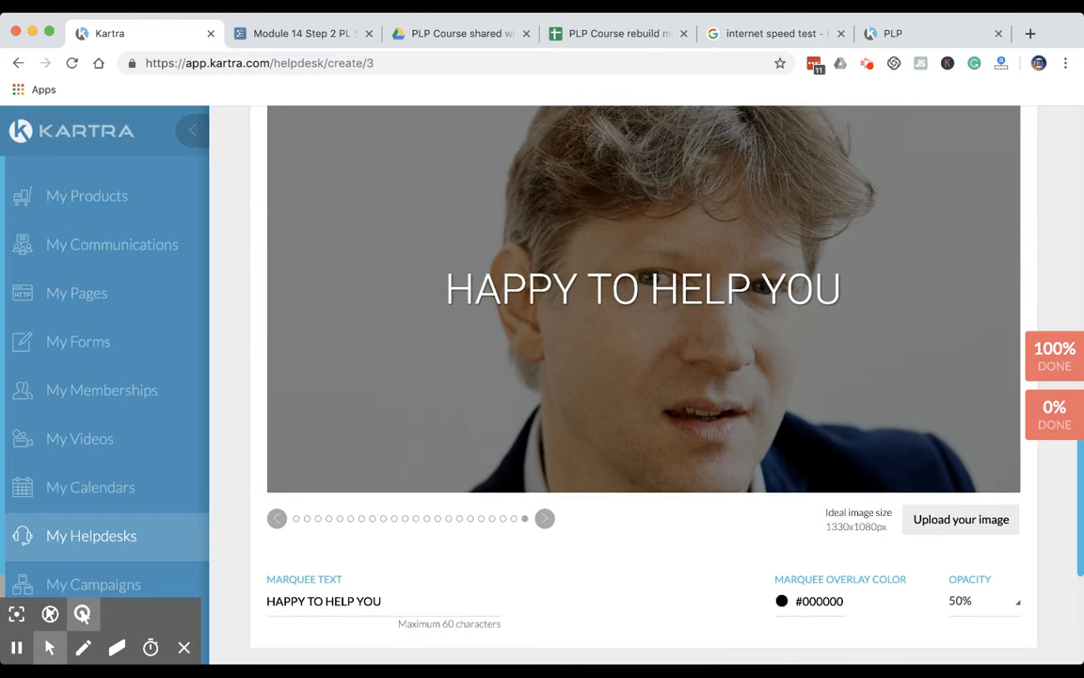
left_click(17, 649)
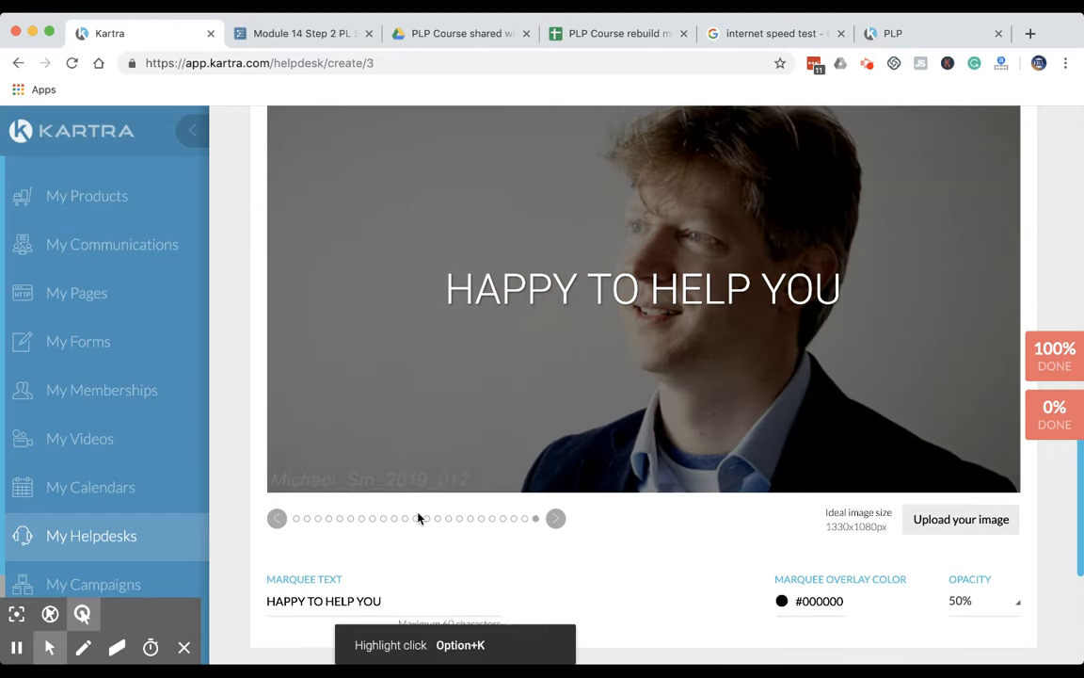
scroll(452, 443, "up", 3)
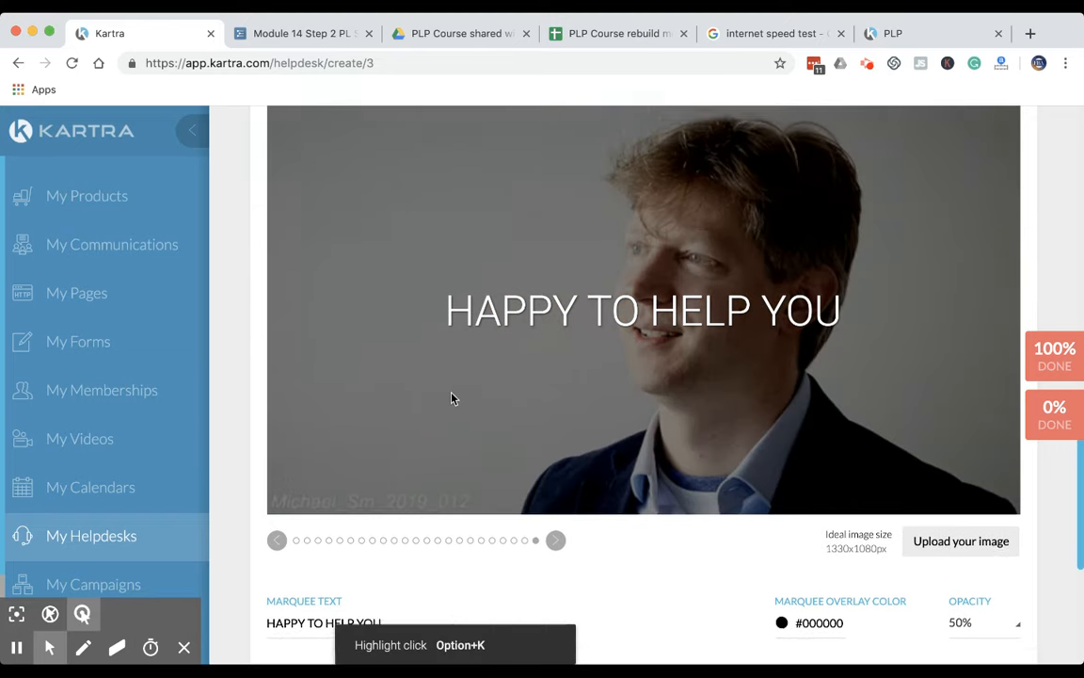
scroll(429, 455, "down", 1)
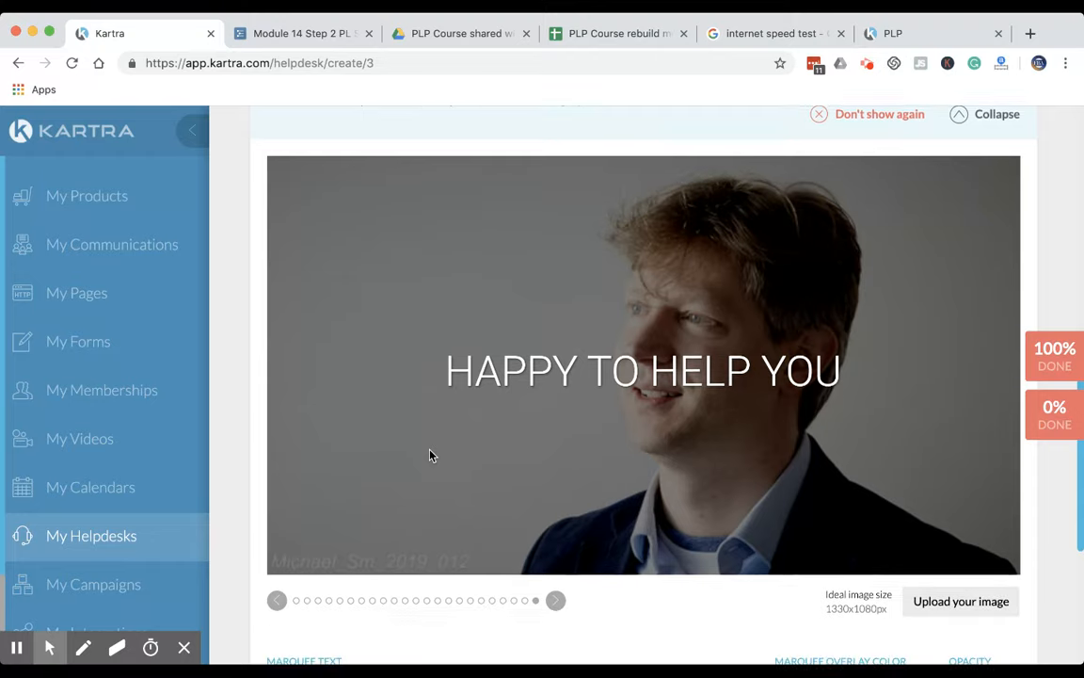
Set the marquee text to "How Can We Help?" and save the custom marquee section
scroll(465, 471, "down", 5)
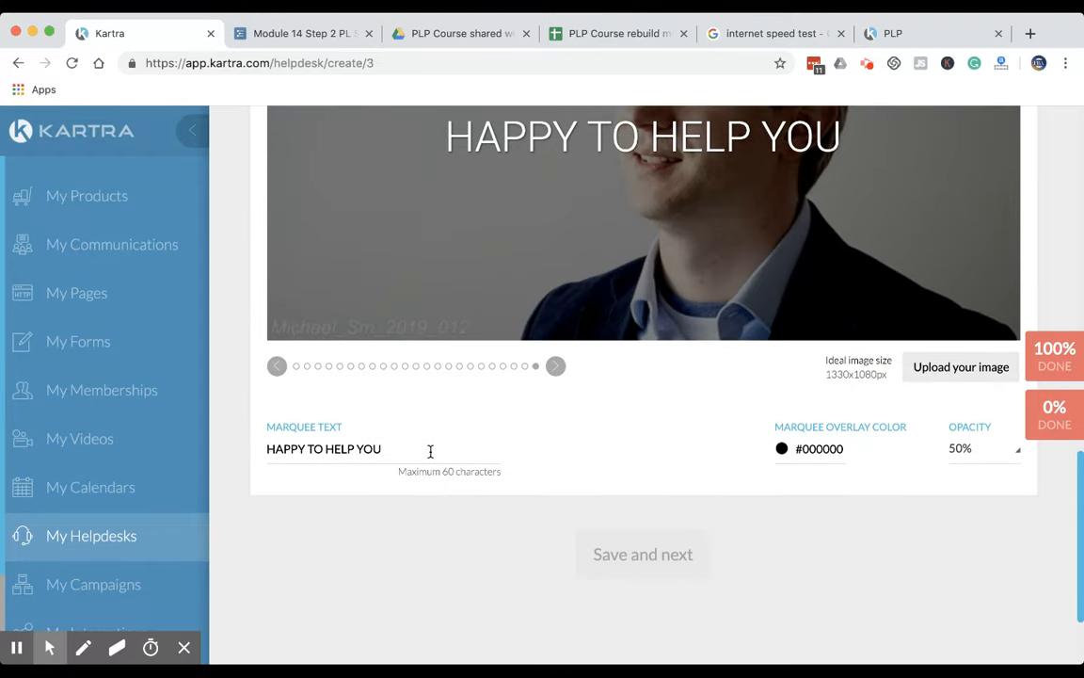
triple_click(430, 452)
type("How")
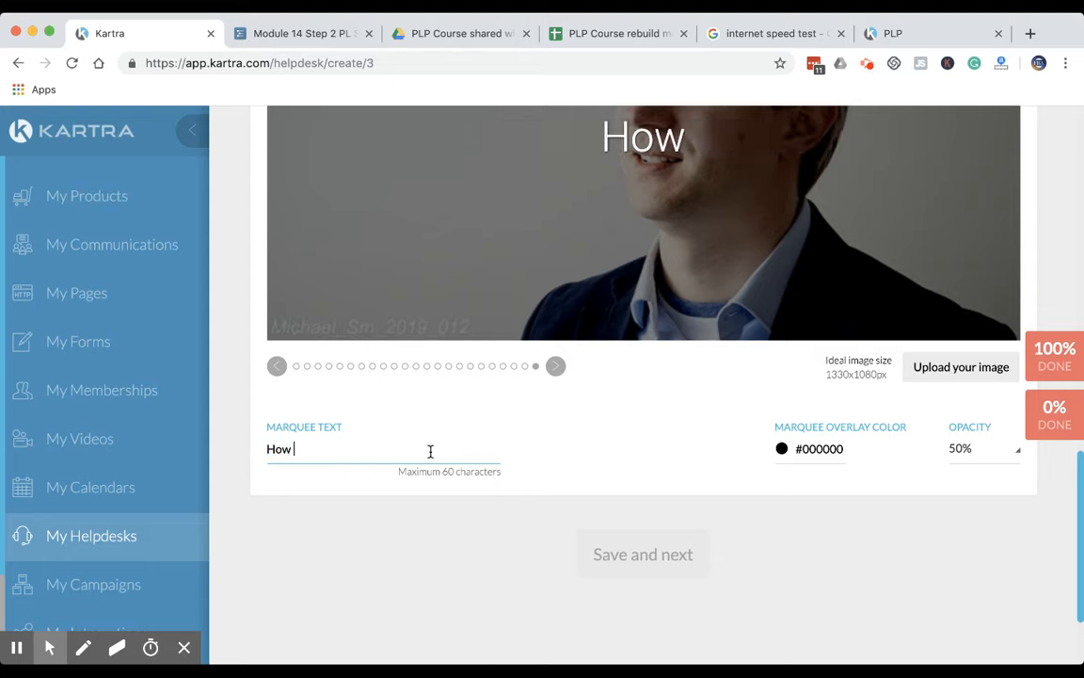
type(" Can We Help?")
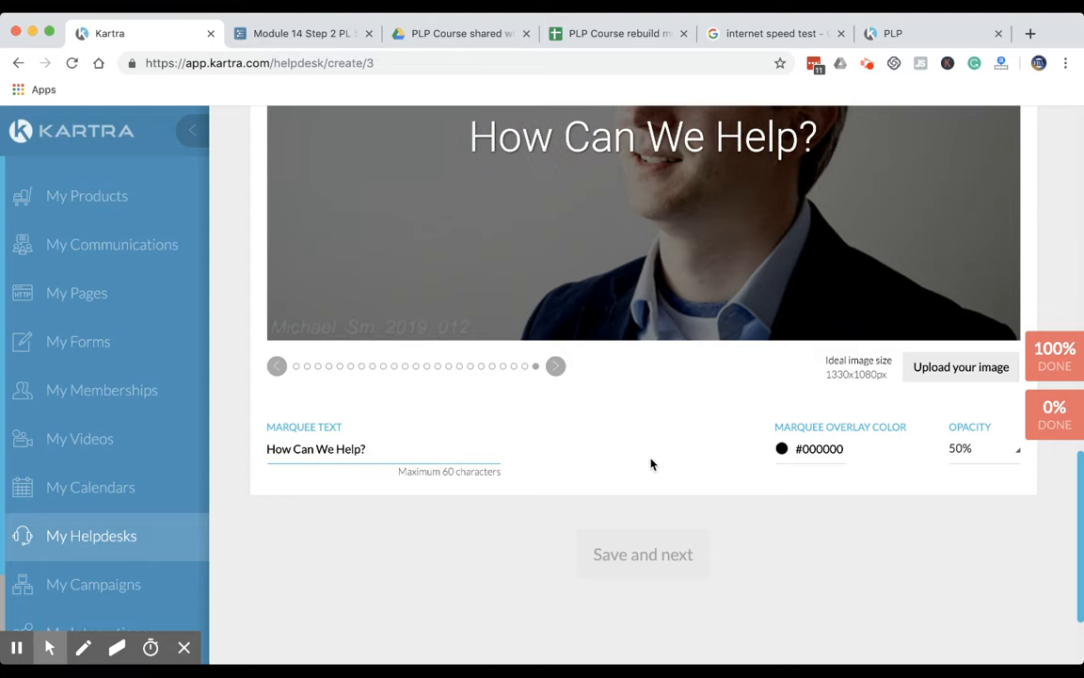
scroll(712, 460, "down", 1)
scroll(712, 460, "up", 5)
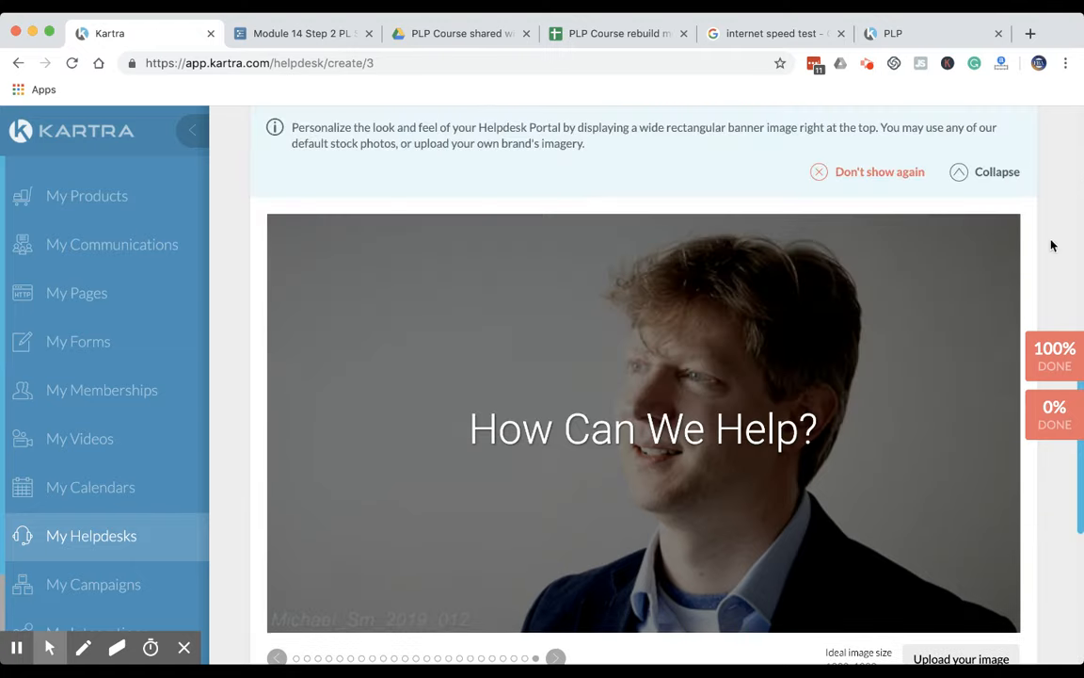
scroll(932, 196, "up", 2)
left_click(995, 152)
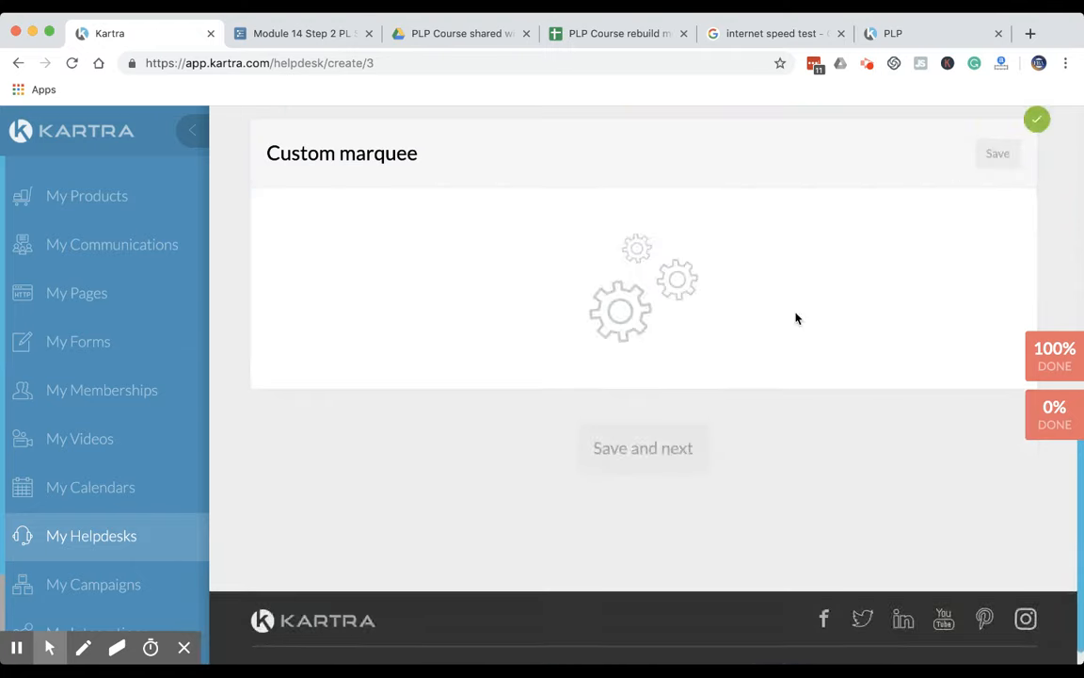
scroll(749, 419, "up", 2)
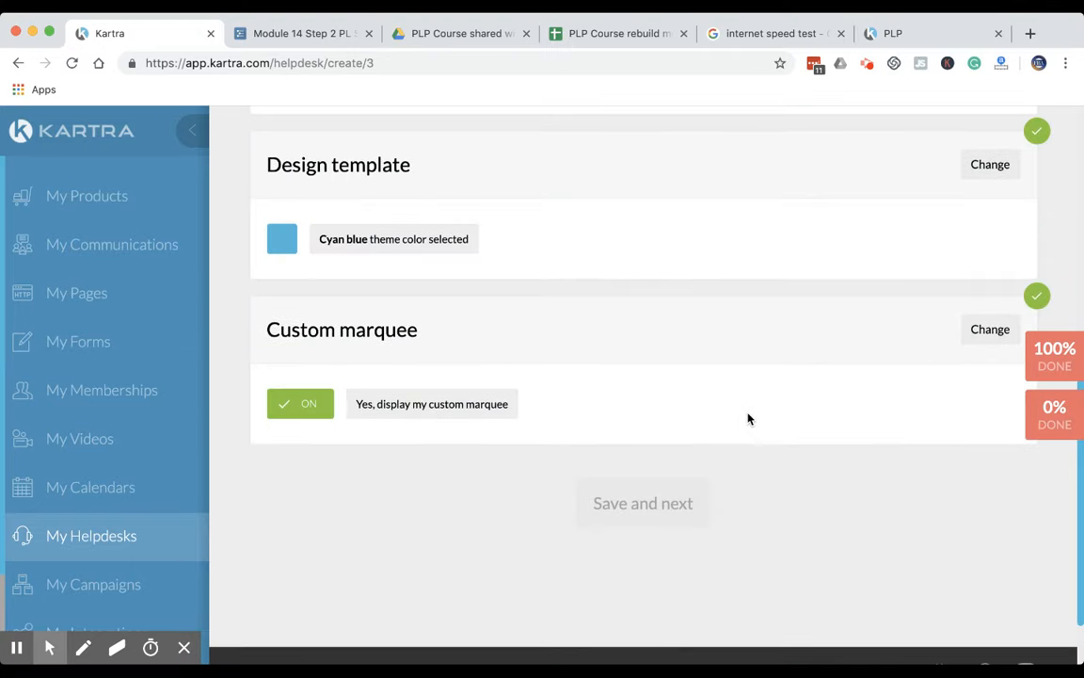
scroll(750, 419, "up", 5)
scroll(749, 419, "down", 3)
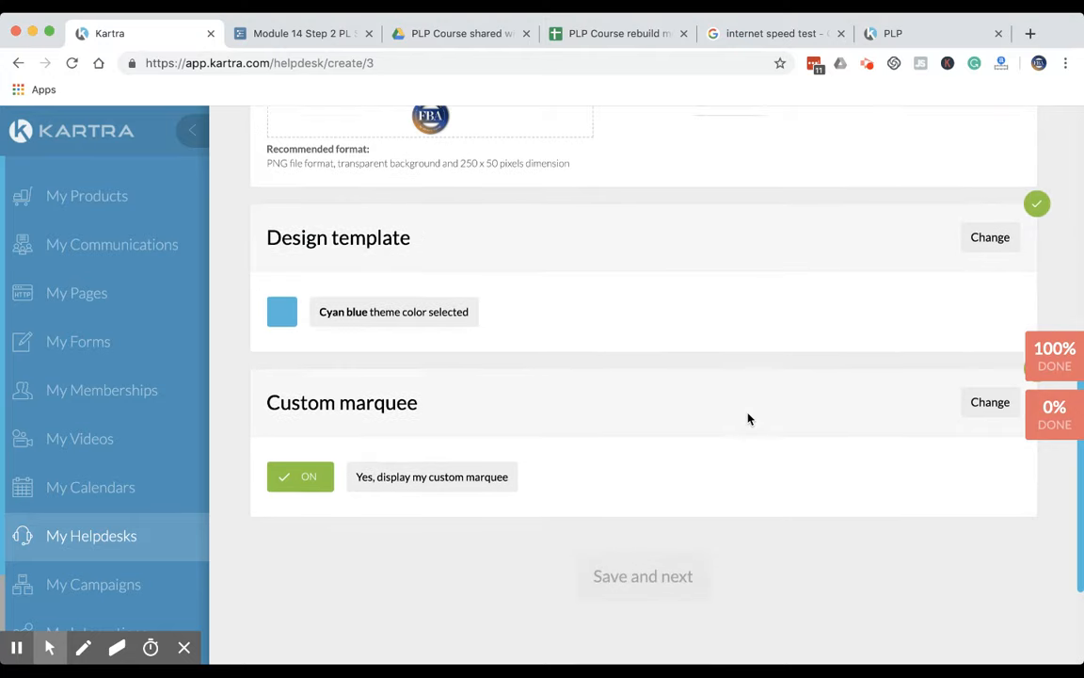
Save the header logo section of the helpdesk's customization stage
scroll(674, 525, "down", 4)
left_click_drag(603, 389, 731, 463)
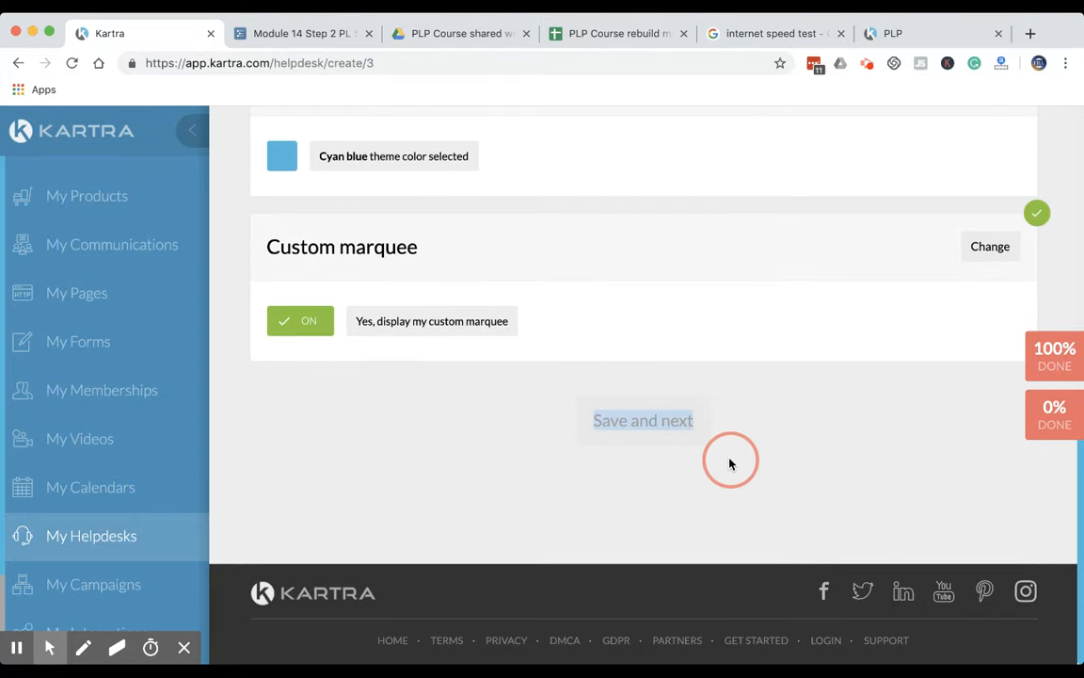
left_click(527, 448)
scroll(748, 372, "up", 15)
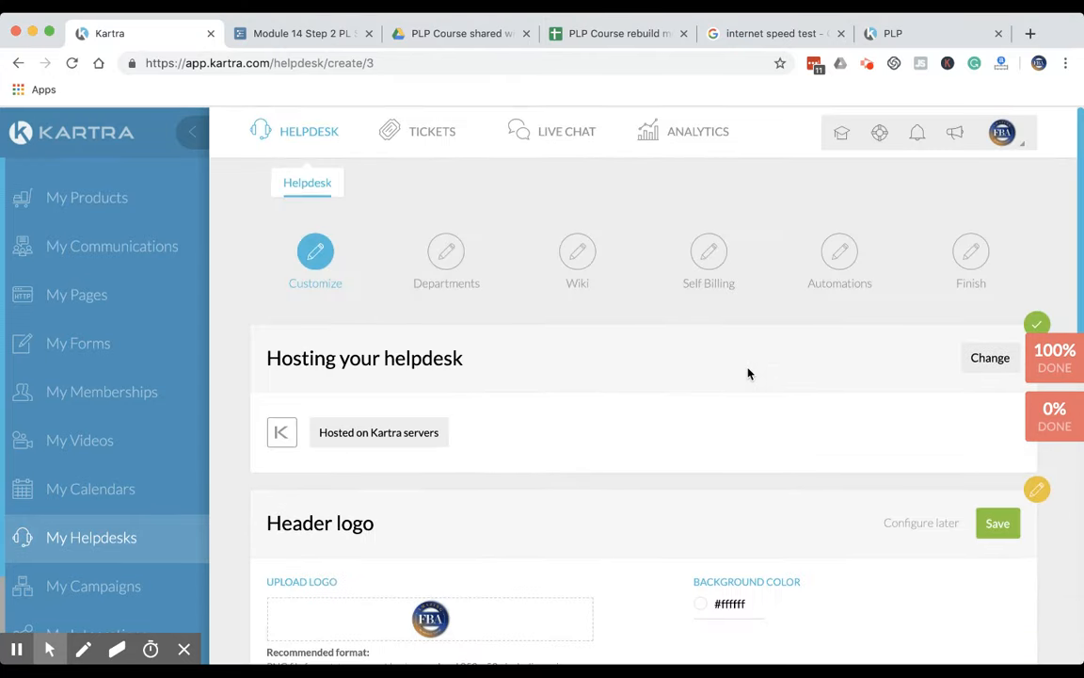
scroll(749, 372, "down", 1)
scroll(673, 440, "down", 3)
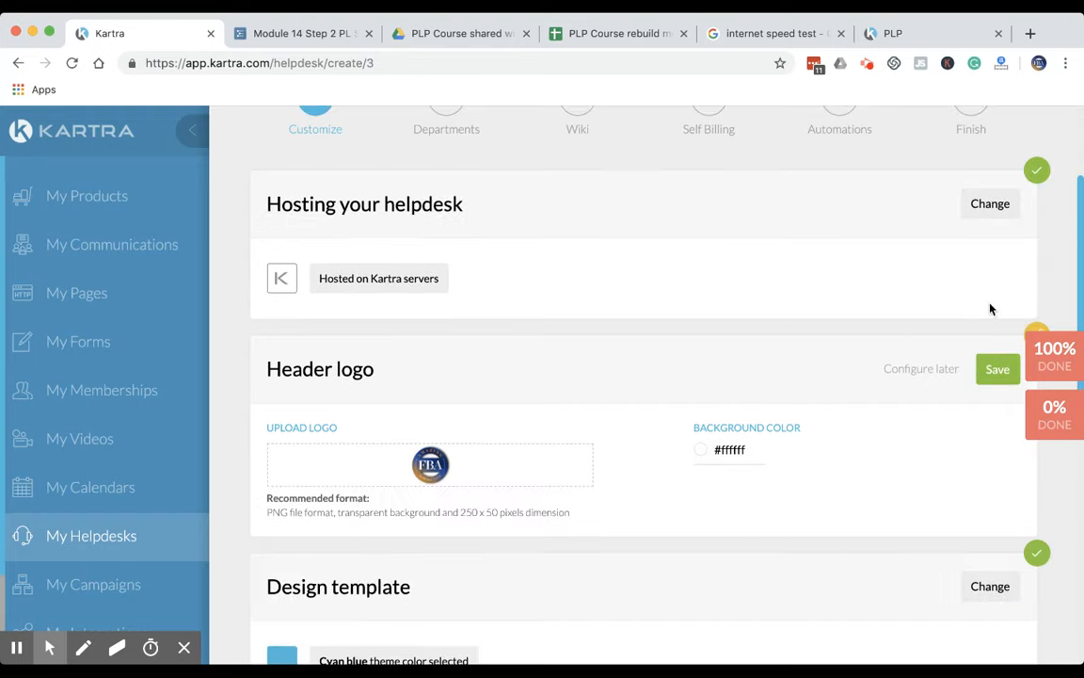
left_click(1000, 367)
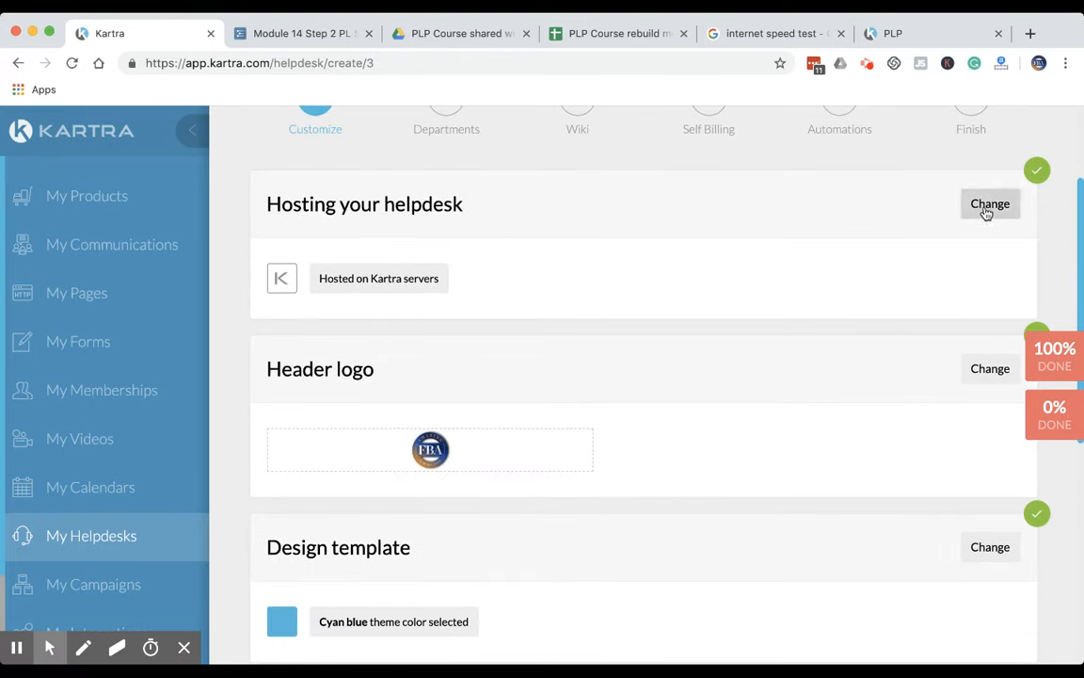
Save the helpdesk's customization stage and continue to the departments stage
scroll(979, 414, "down", 4)
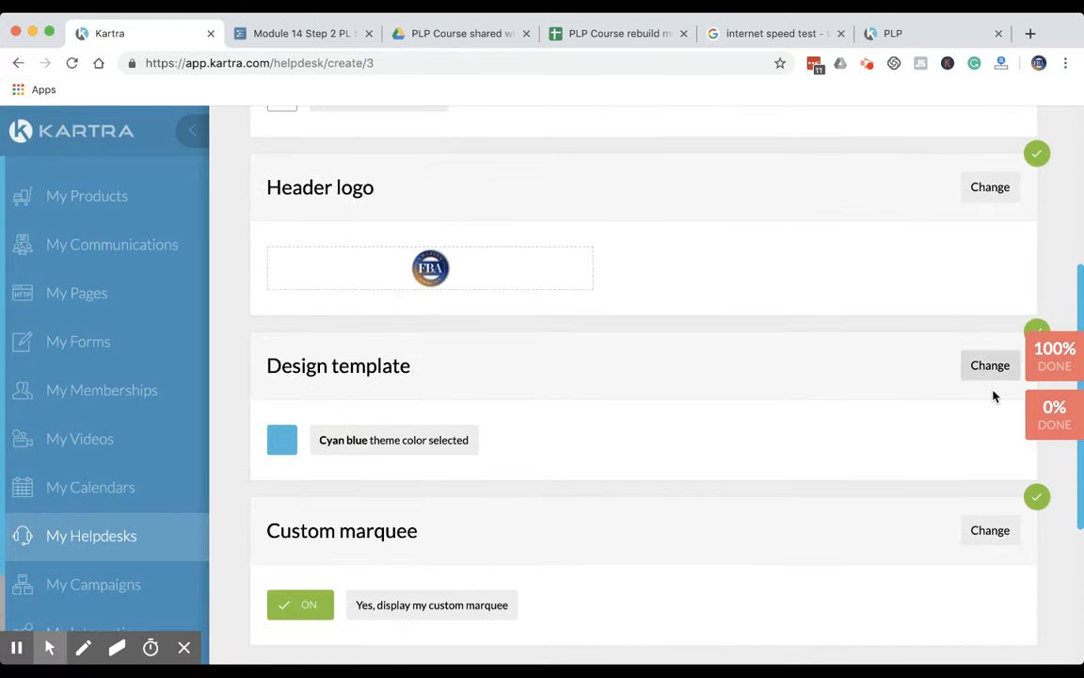
scroll(842, 568, "down", 5)
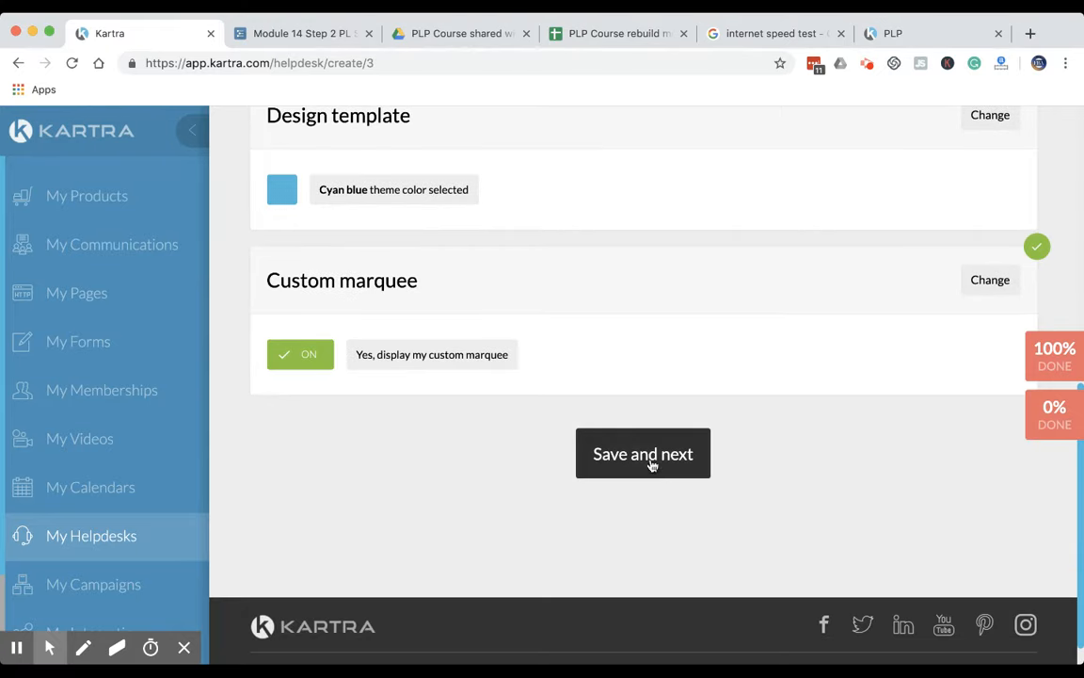
double_click(652, 465)
left_click(623, 458)
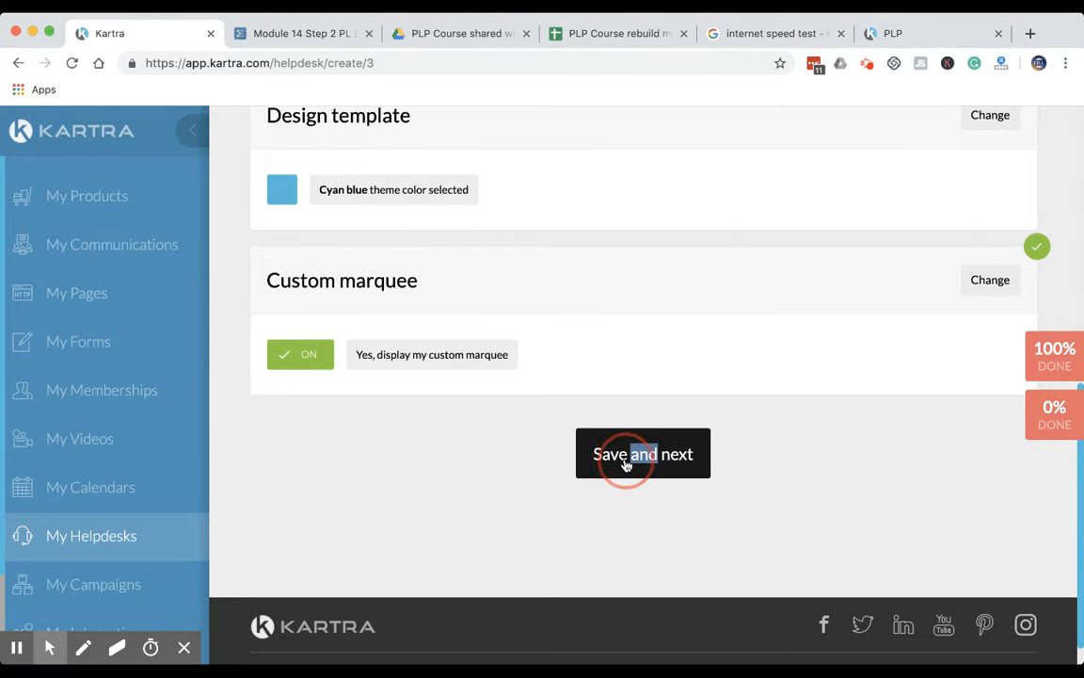
left_click(437, 317)
type("PLP")
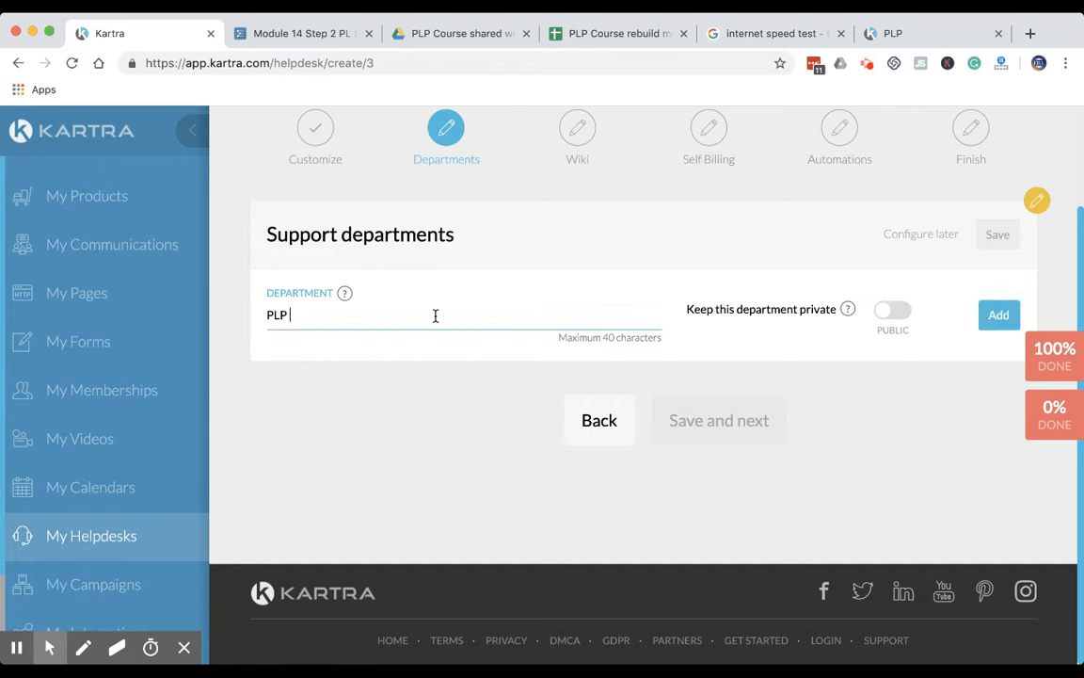
type(" Course")
Name the new support department "Online Course Support", replacing the text already in the department name
key("super+a")
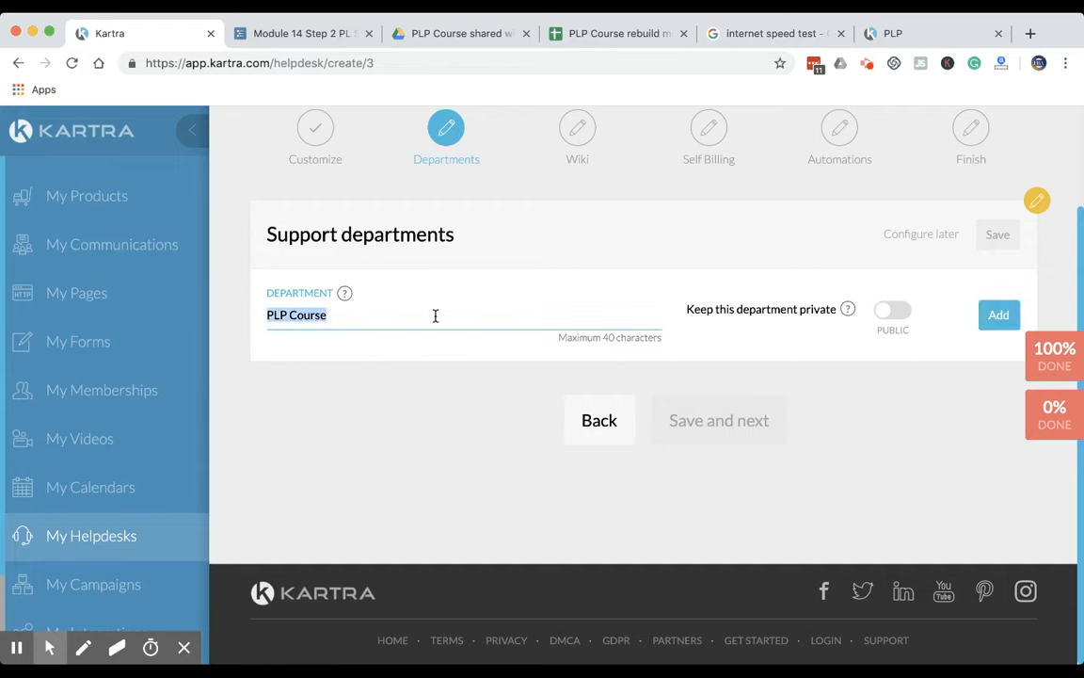
type("Online")
key("BackSpace")
key("BackSpace")
key("BackSpace")
key("BackSpace")
key("BackSpace")
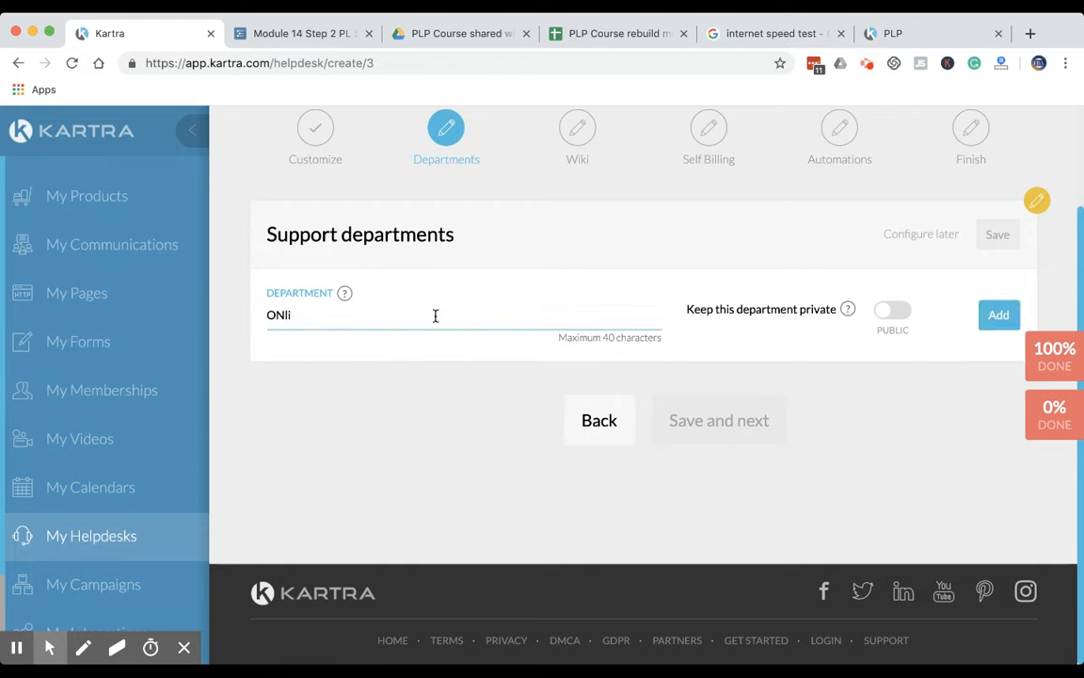
type("nline Course Wup")
key("BackSpace")
key("BackSpace")
key("BackSpace")
type("Support")
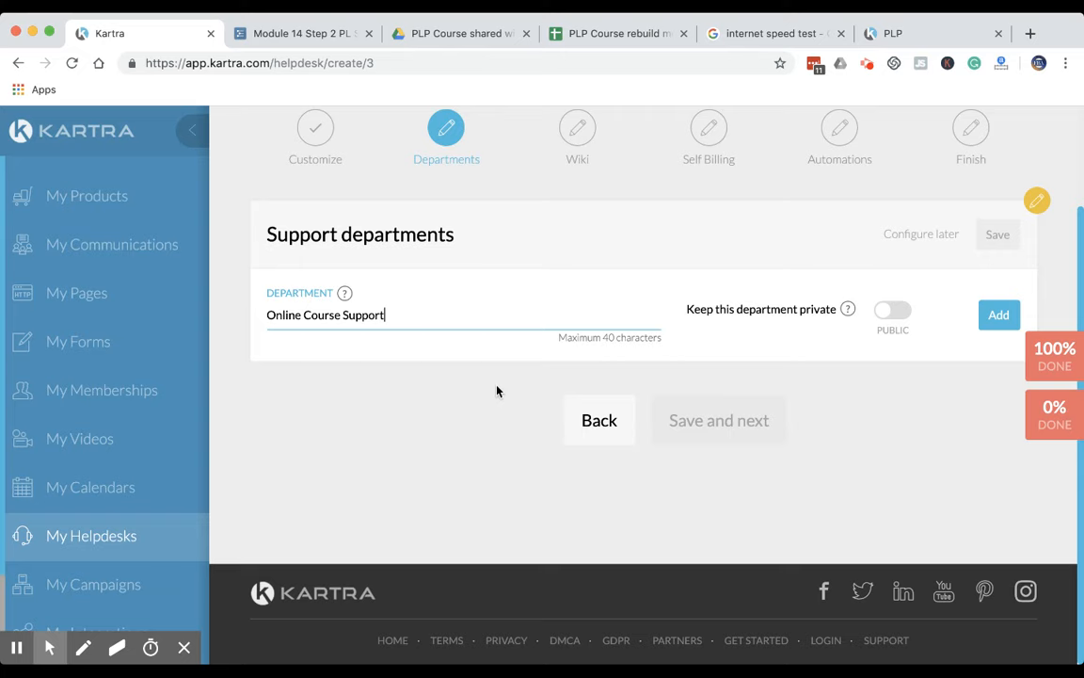
Add the Online Course Support department as a private department and save the support departments section
mouse_move(846, 310)
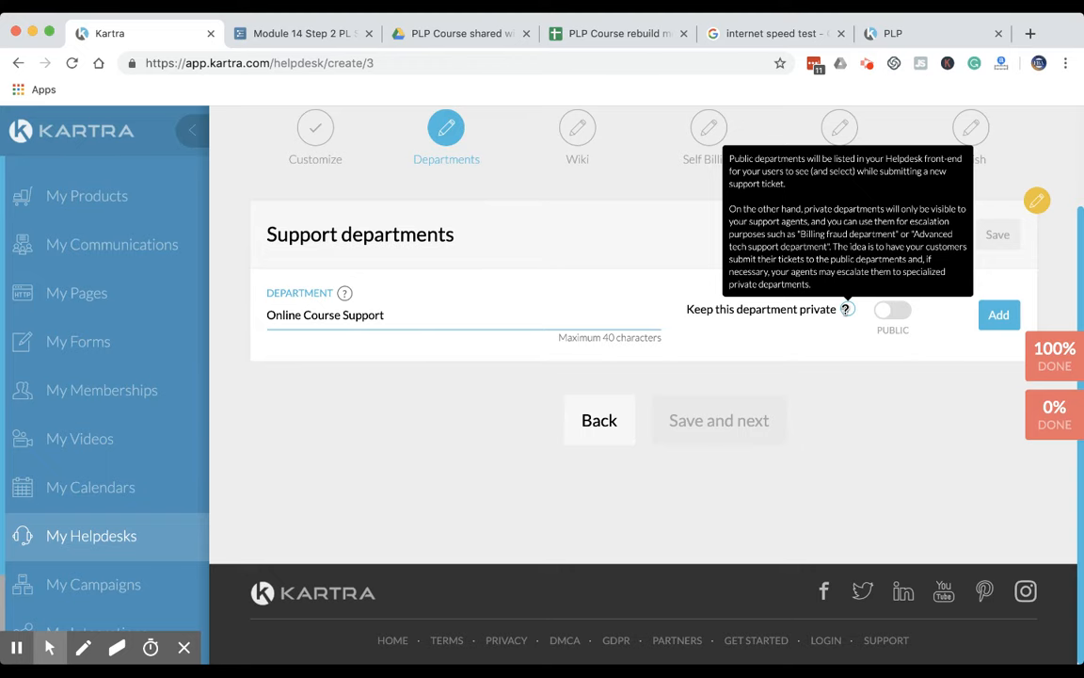
left_click(889, 312)
left_click(995, 320)
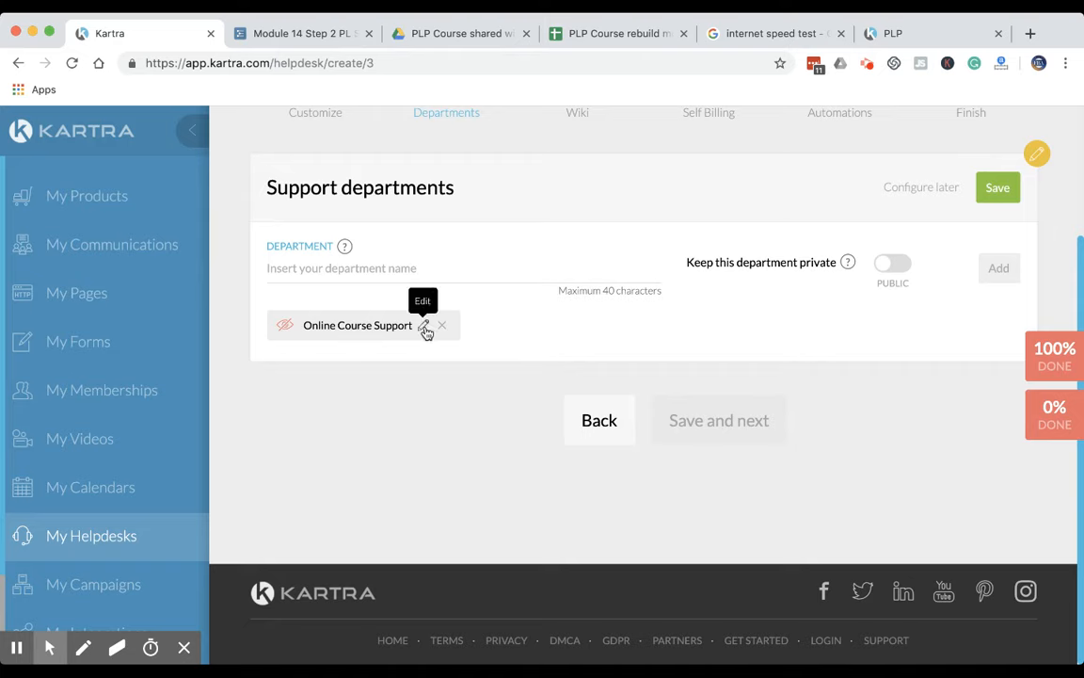
scroll(986, 263, "up", 1)
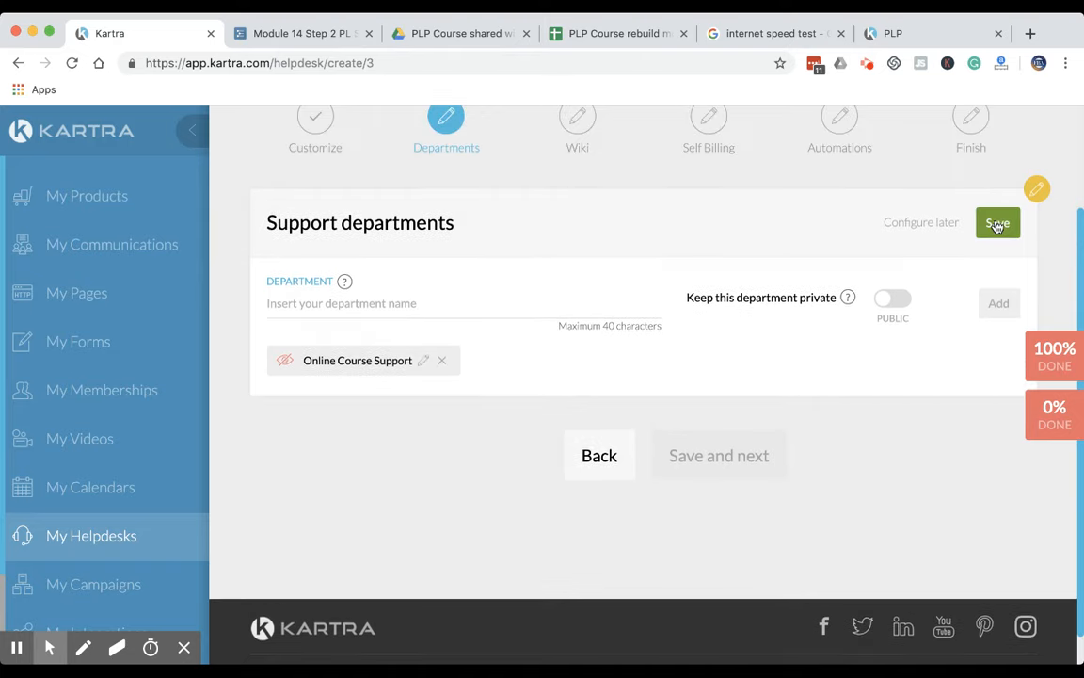
left_click(998, 224)
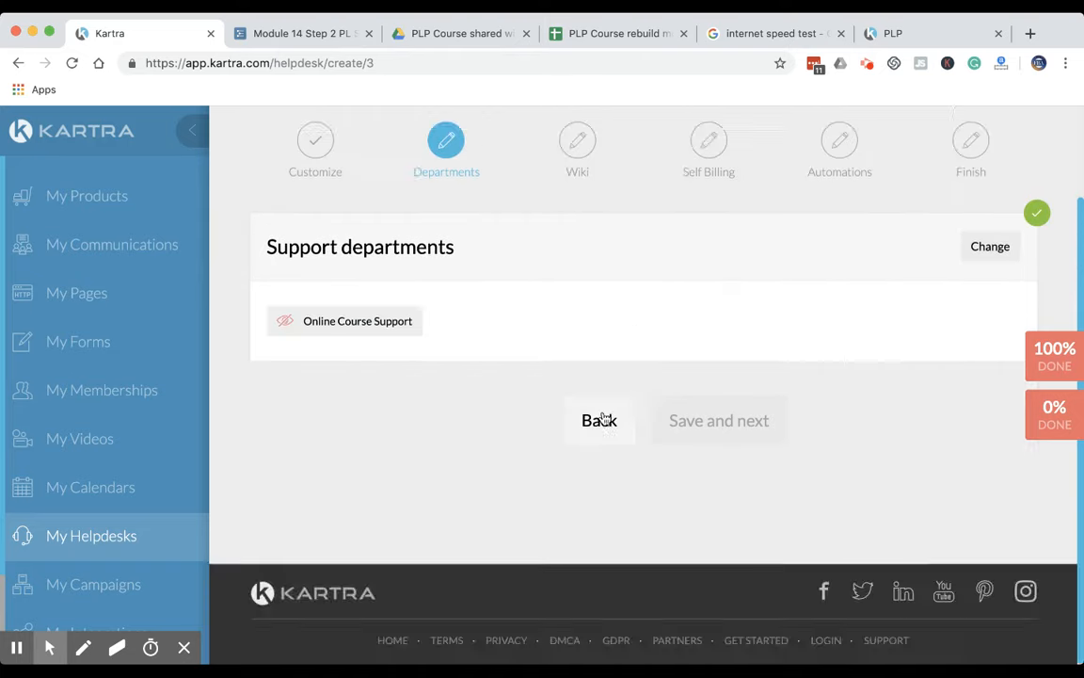
Set the support ticket channel's tag line to "Avrg. response time: 12 hours" and activate the channel
scroll(462, 494, "down", 3)
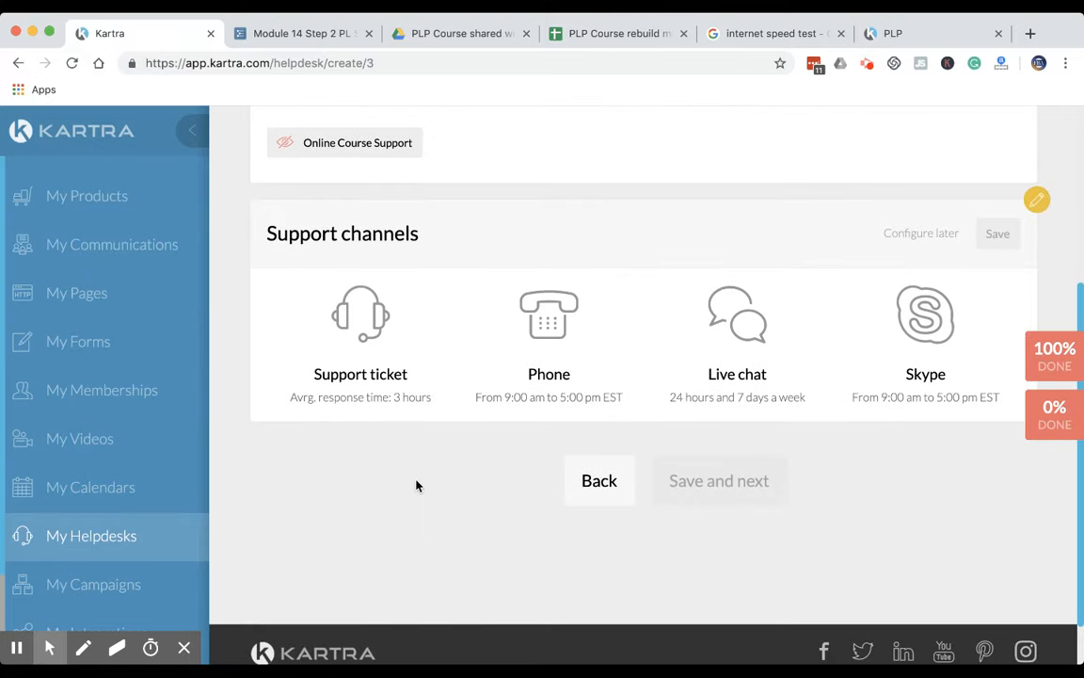
left_click(360, 325)
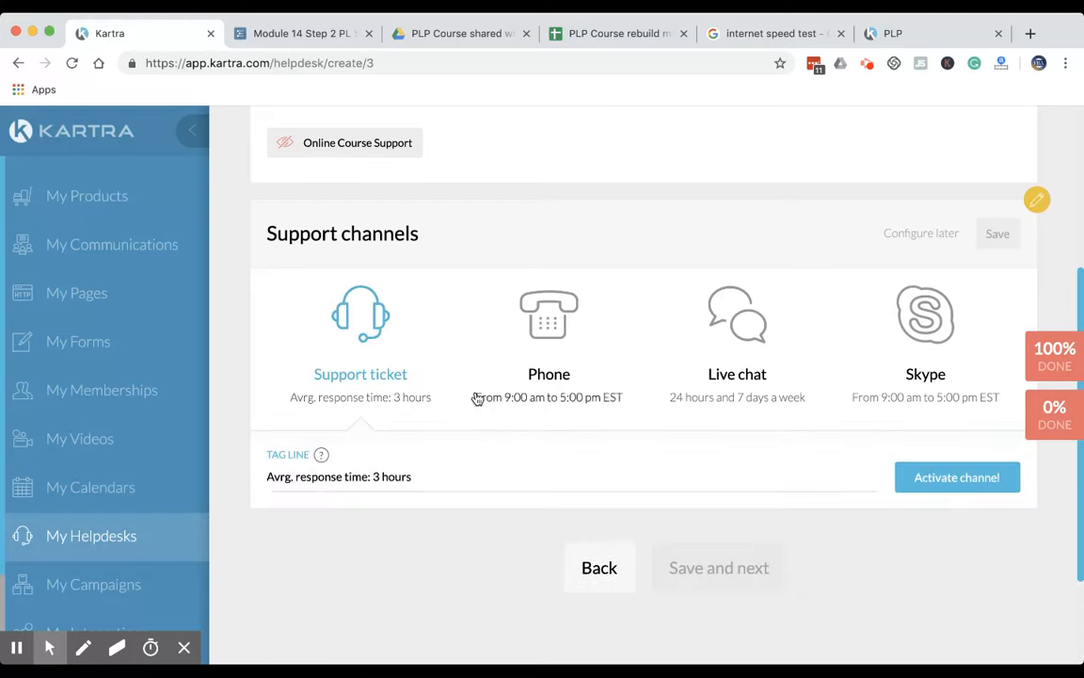
left_click(442, 480)
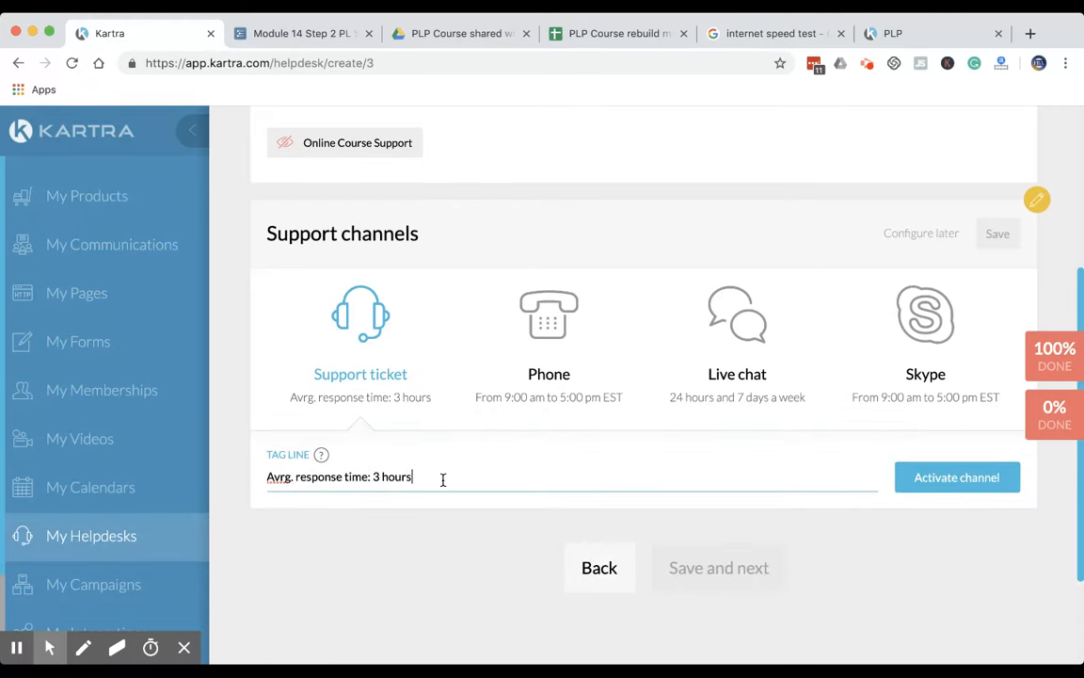
mouse_move(321, 455)
type("12")
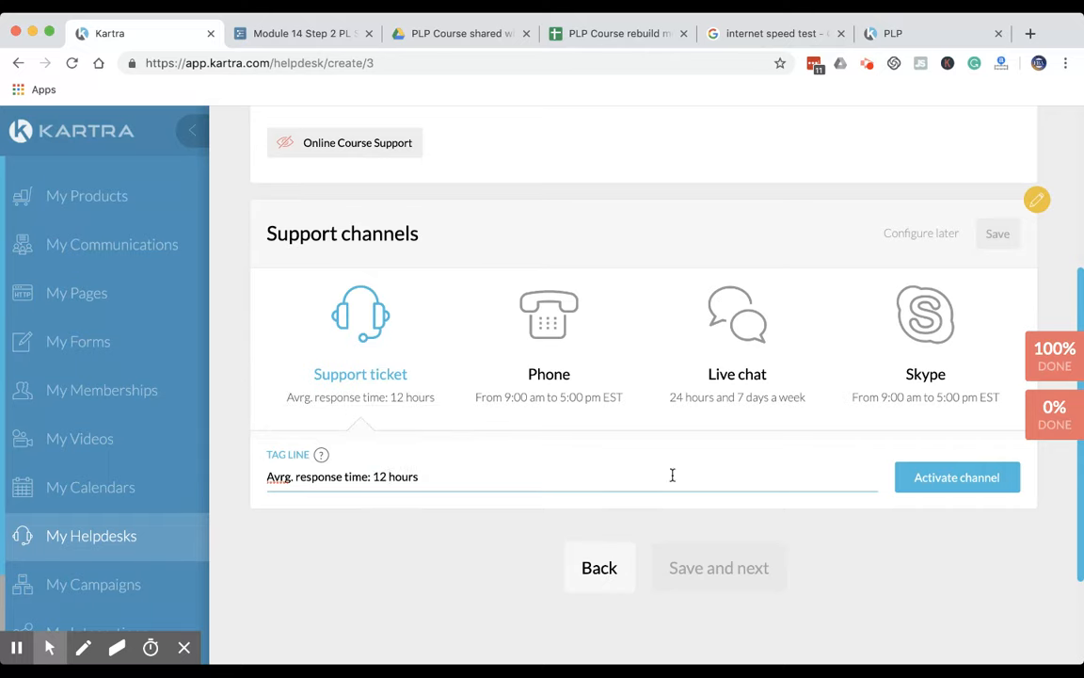
left_click(813, 476)
left_click(939, 475)
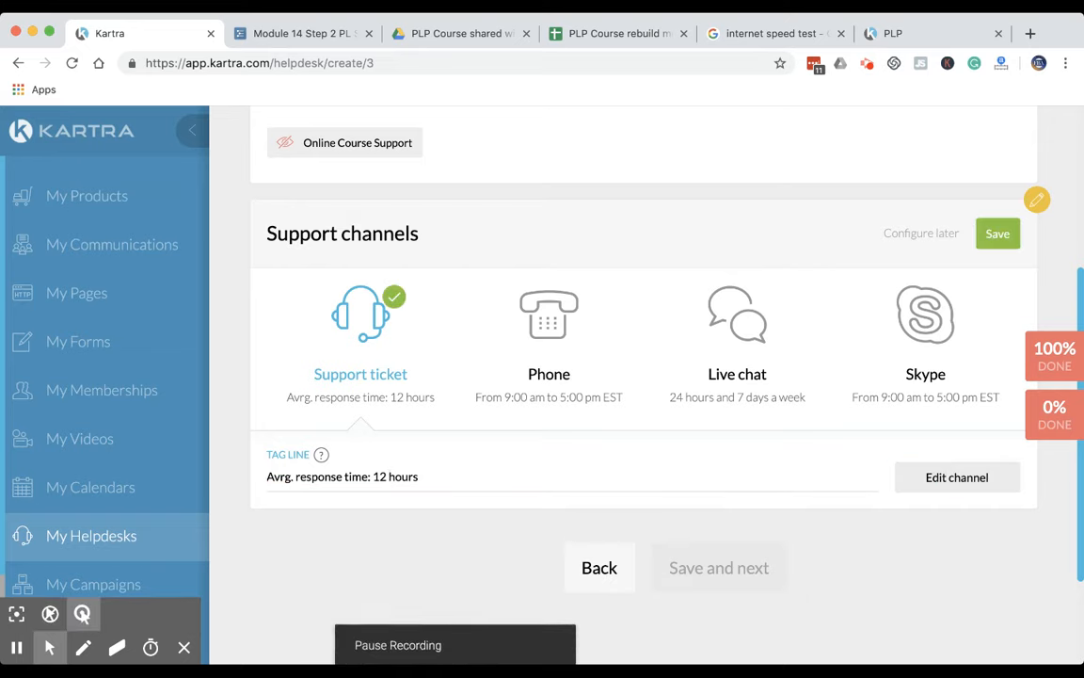
Save the support channels section and continue to the wiki stage
left_click(998, 233)
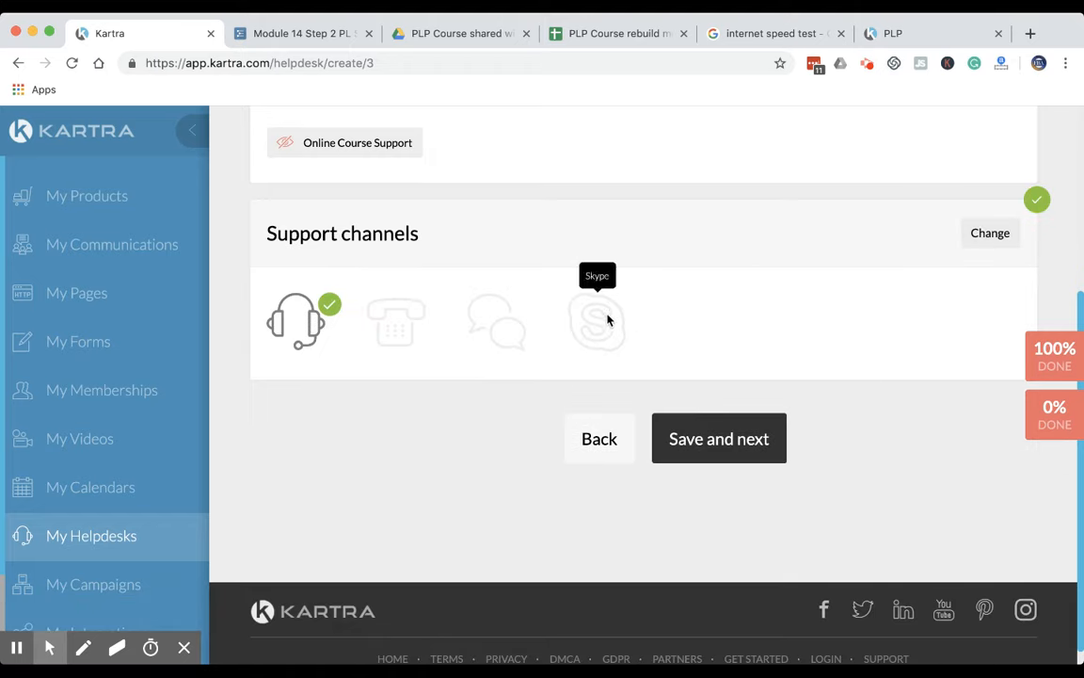
scroll(489, 392, "up", 3)
scroll(489, 394, "down", 2)
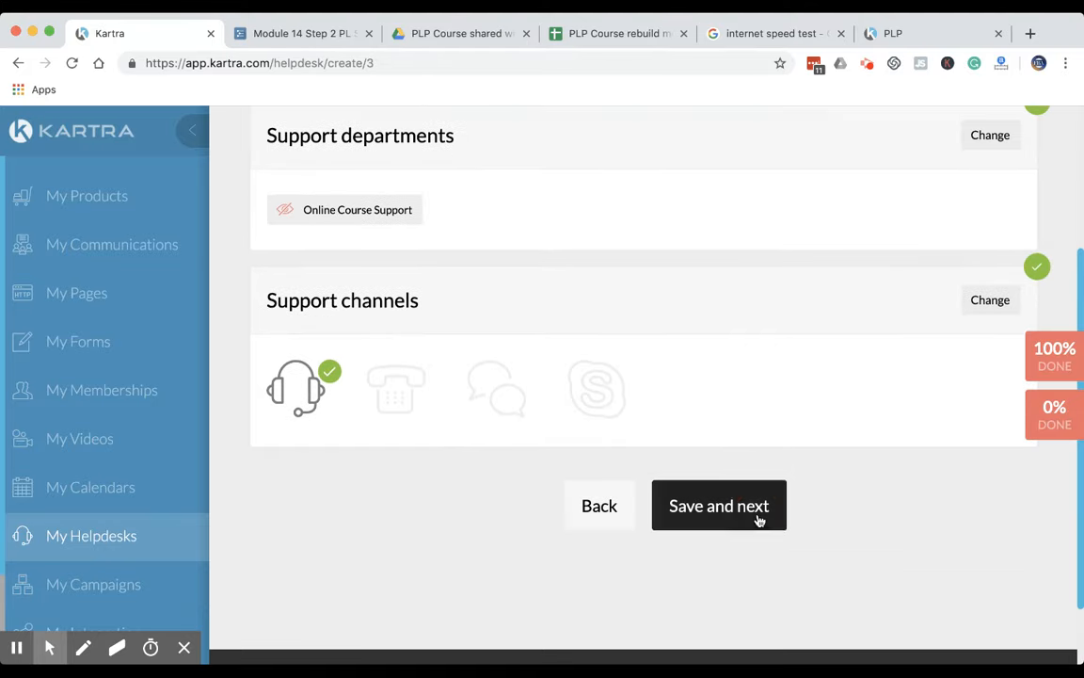
left_click(719, 505)
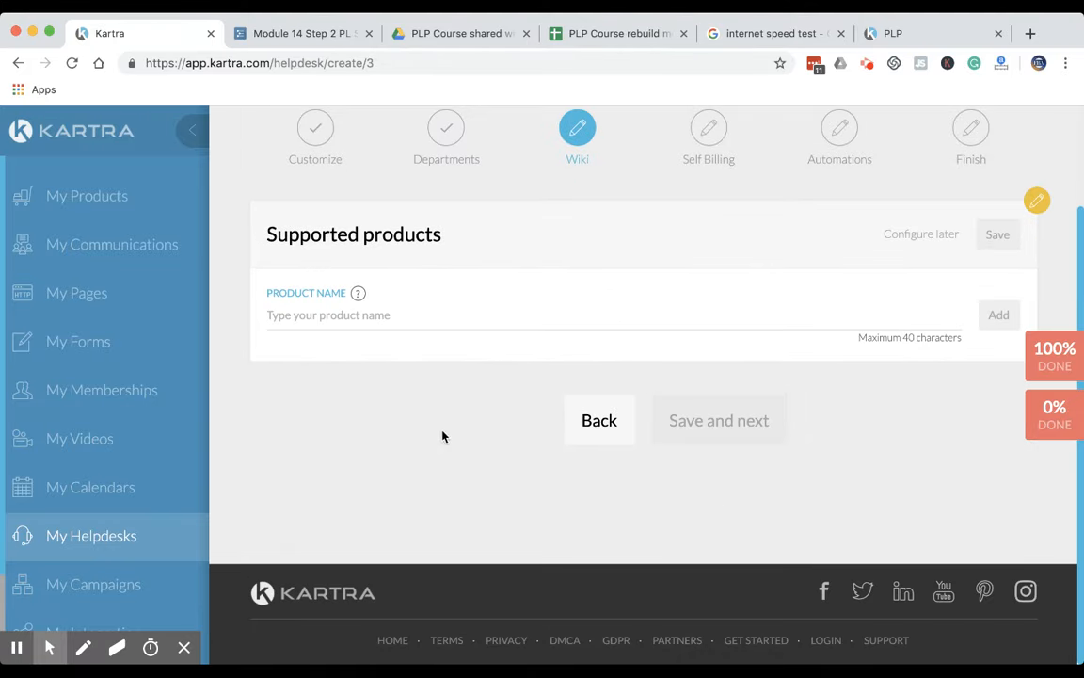
Add "PLP Course" as a supported product and save the supported products section
left_click(395, 316)
type("PLP Course")
left_click(1013, 315)
left_click(1003, 189)
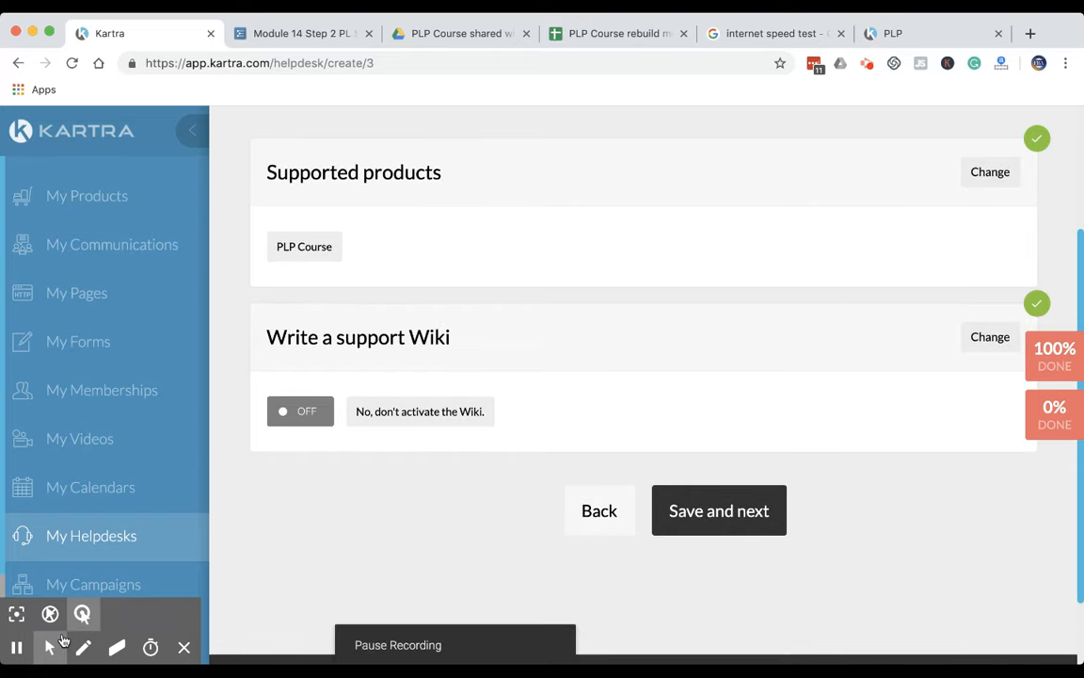
Reopen the support wiki section, try the option to create a knowledge base, and save the section without a wiki
left_click_drag(496, 344, 339, 337)
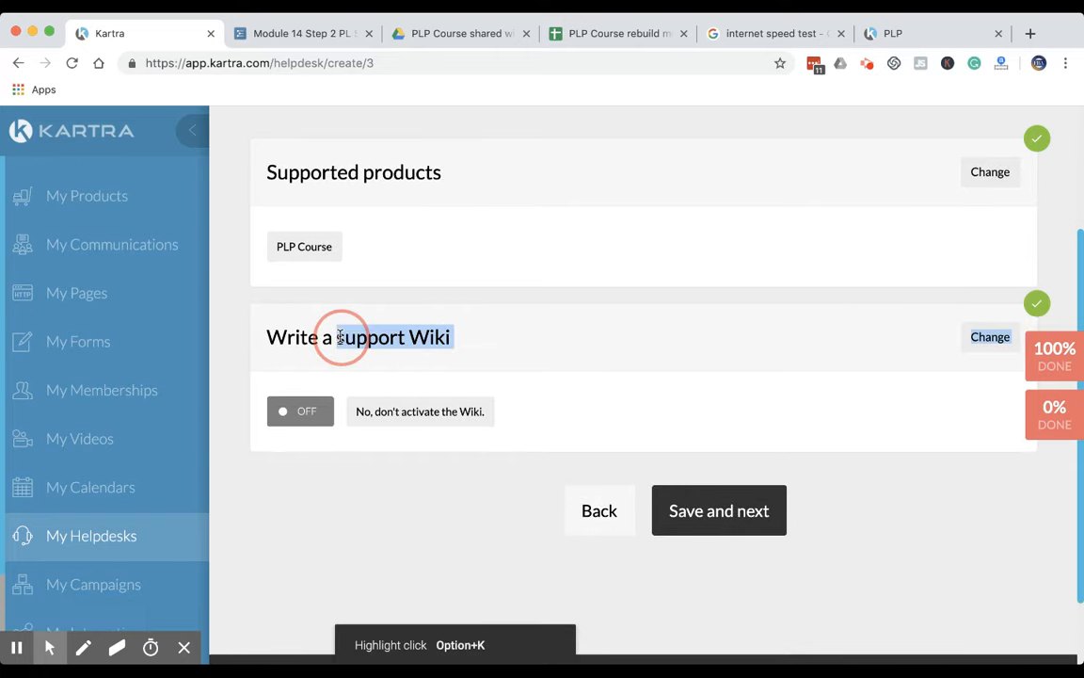
left_click(589, 359)
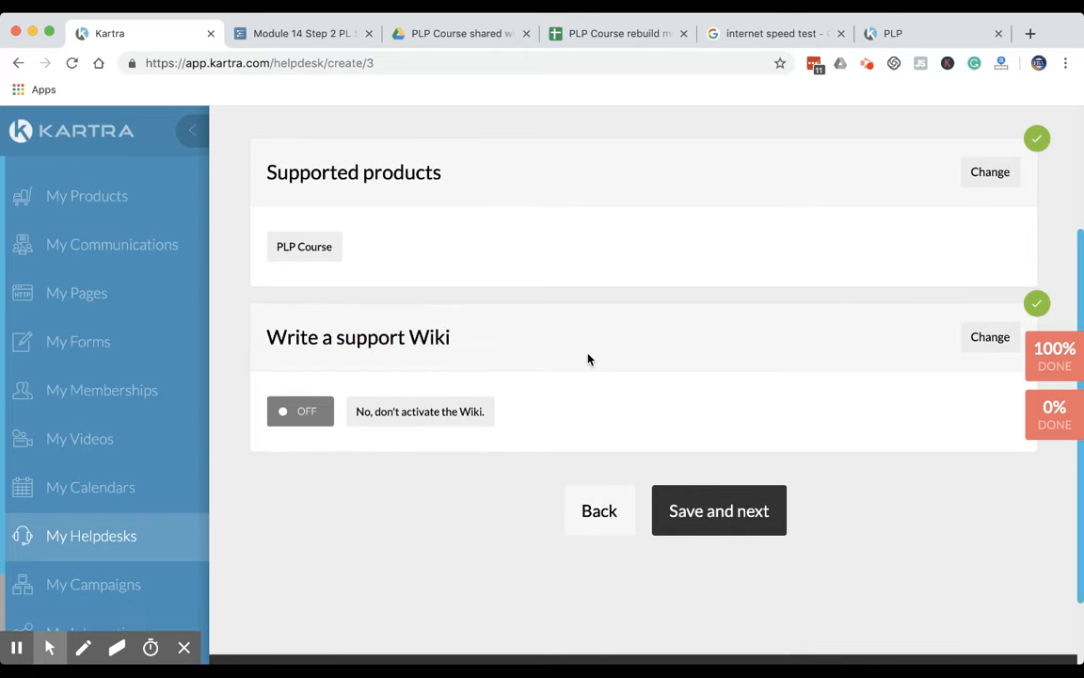
left_click(962, 336)
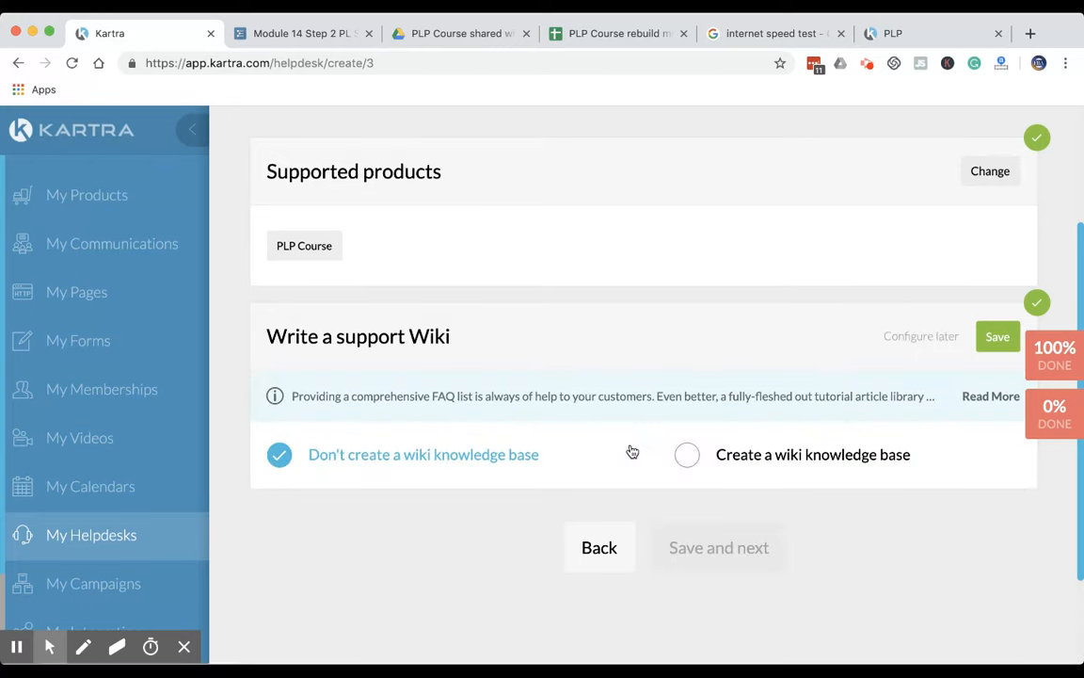
left_click(686, 456)
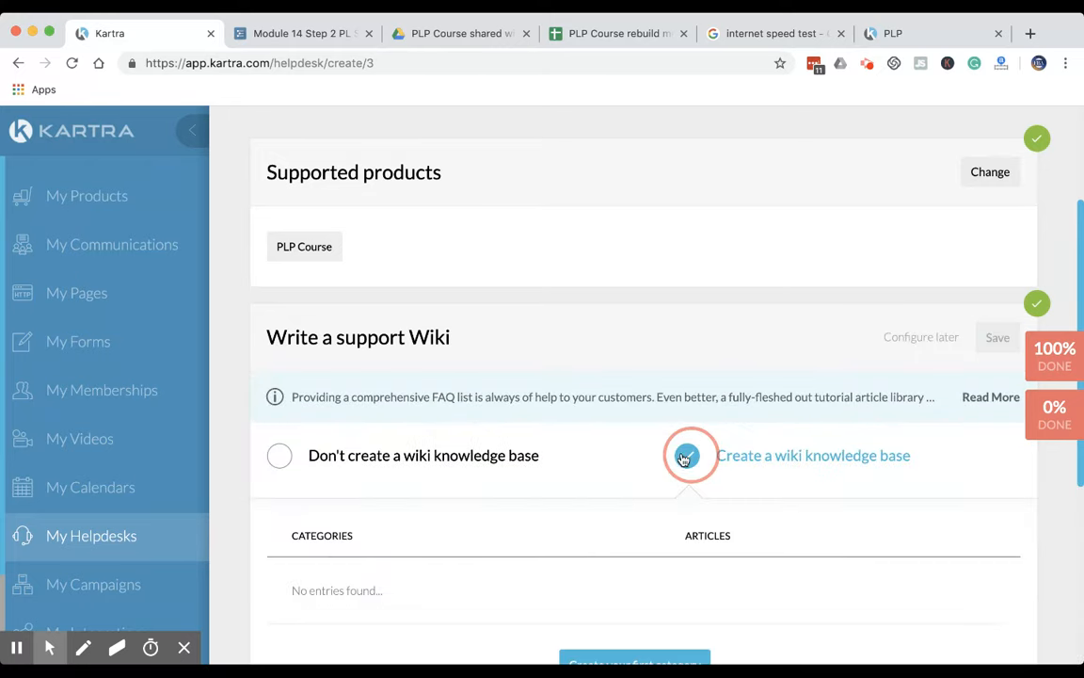
scroll(489, 578, "down", 3)
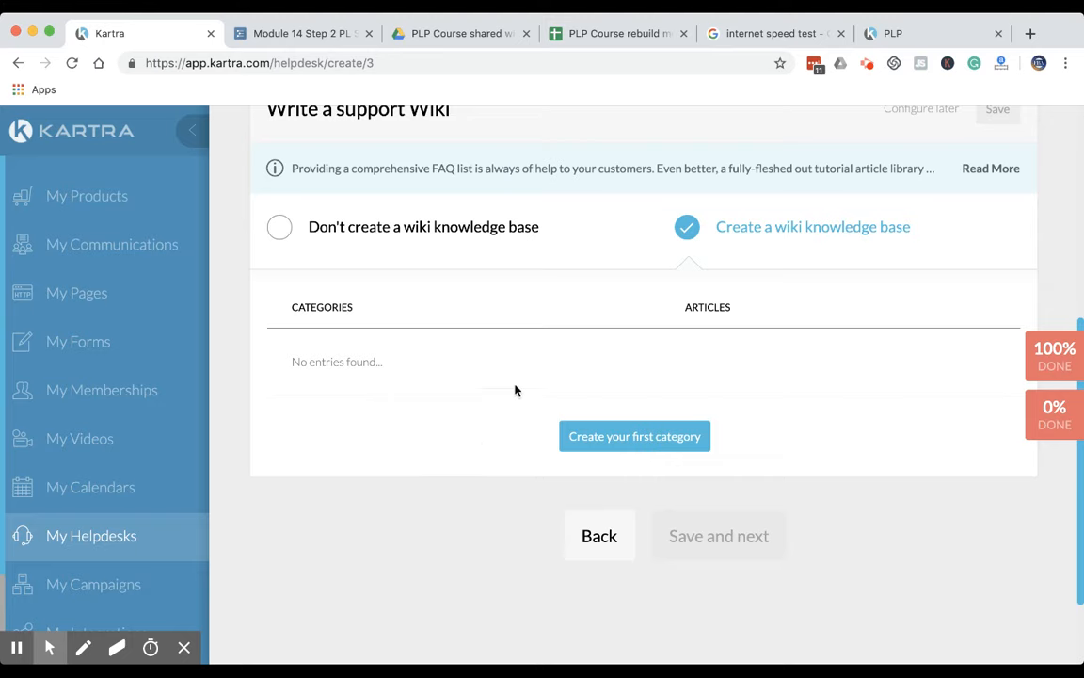
left_click(278, 227)
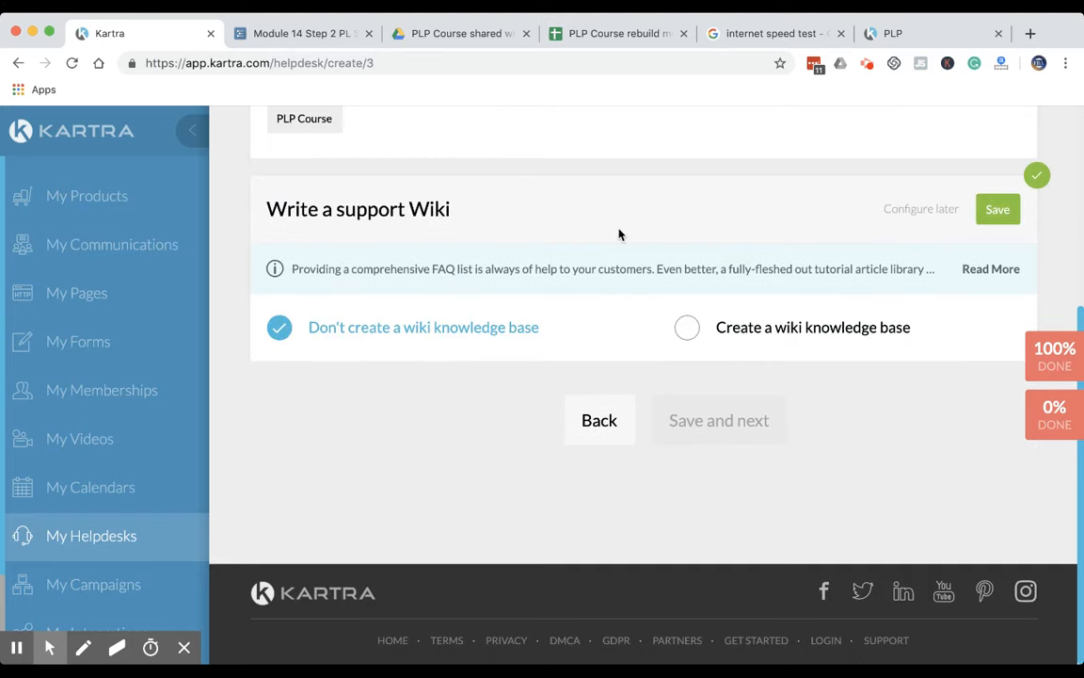
left_click(996, 209)
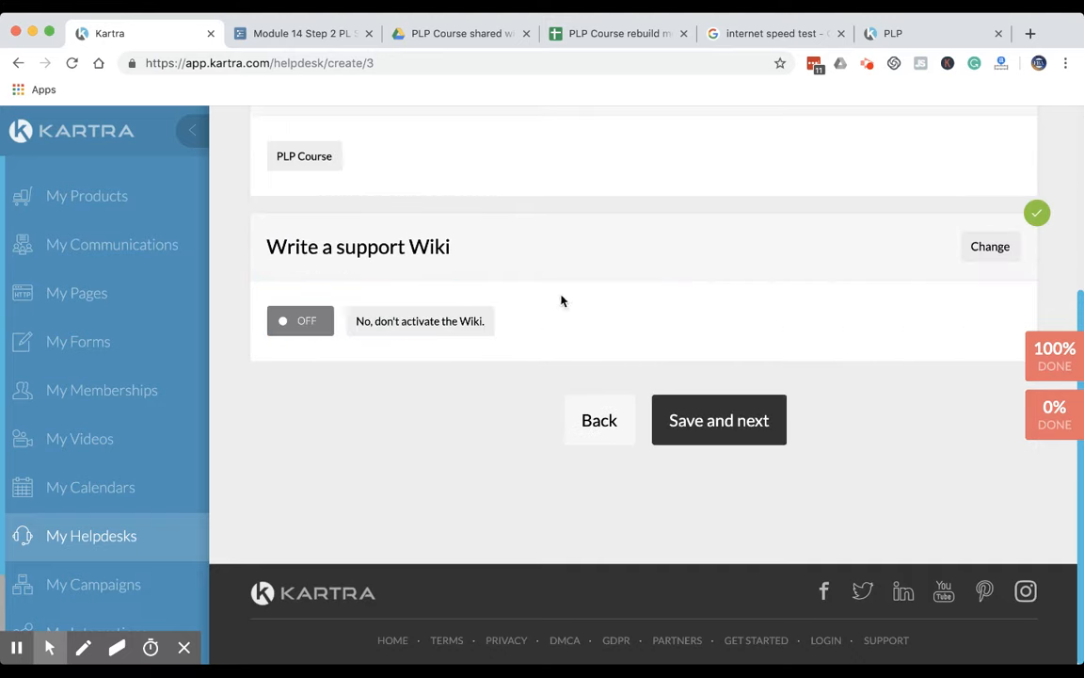
Save the wiki stage and continue to the self-billing stage
scroll(492, 313, "up", 2)
scroll(492, 314, "down", 1)
left_click(696, 540)
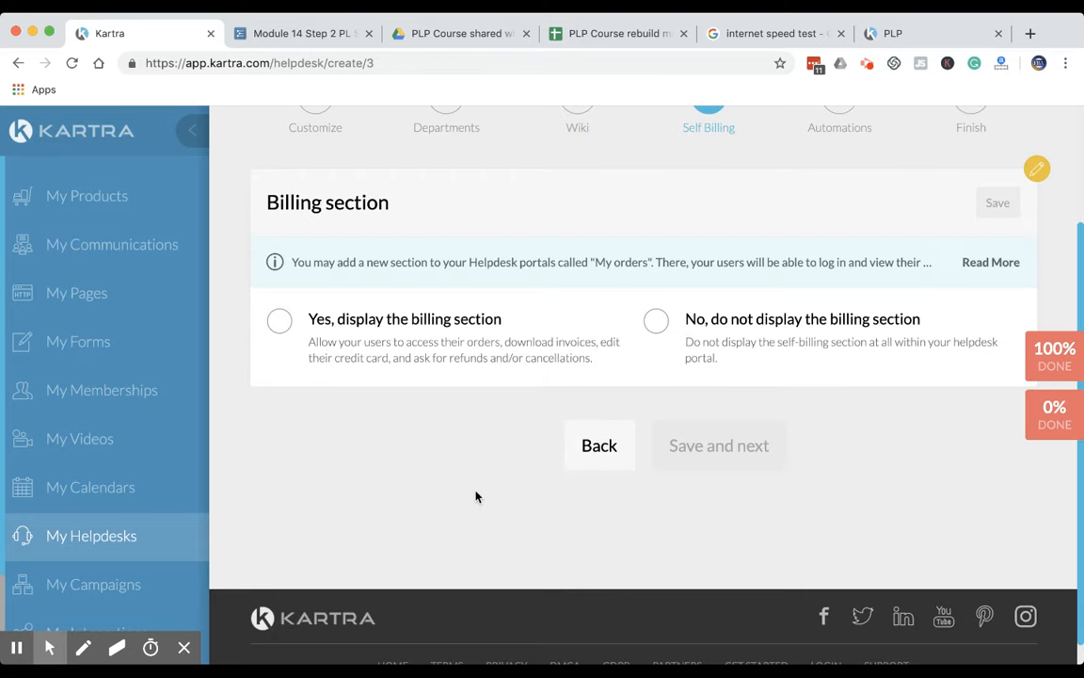
Choose not to display the billing section in the helpdesk portal and save that section
scroll(476, 464, "up", 2)
scroll(480, 531, "down", 2)
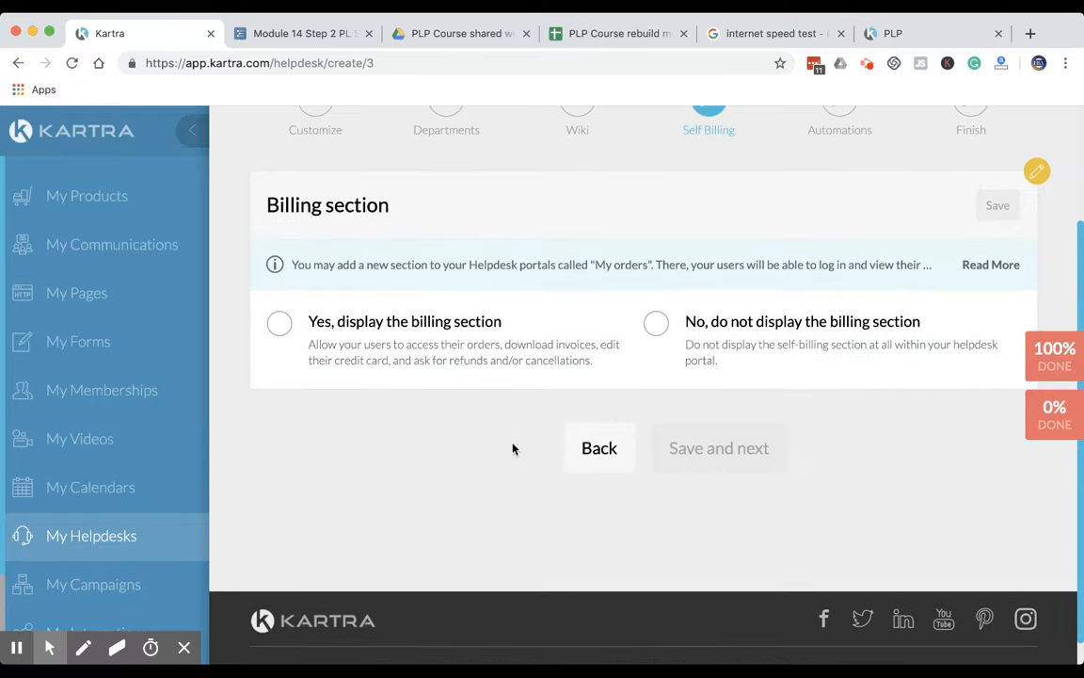
left_click(656, 323)
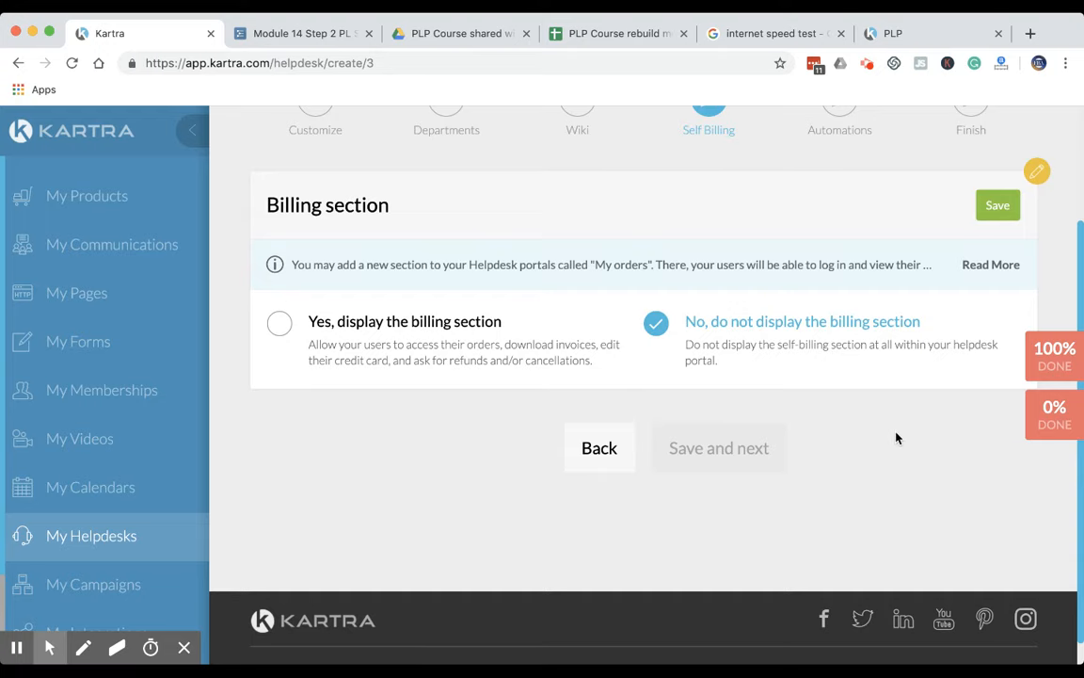
left_click(1005, 205)
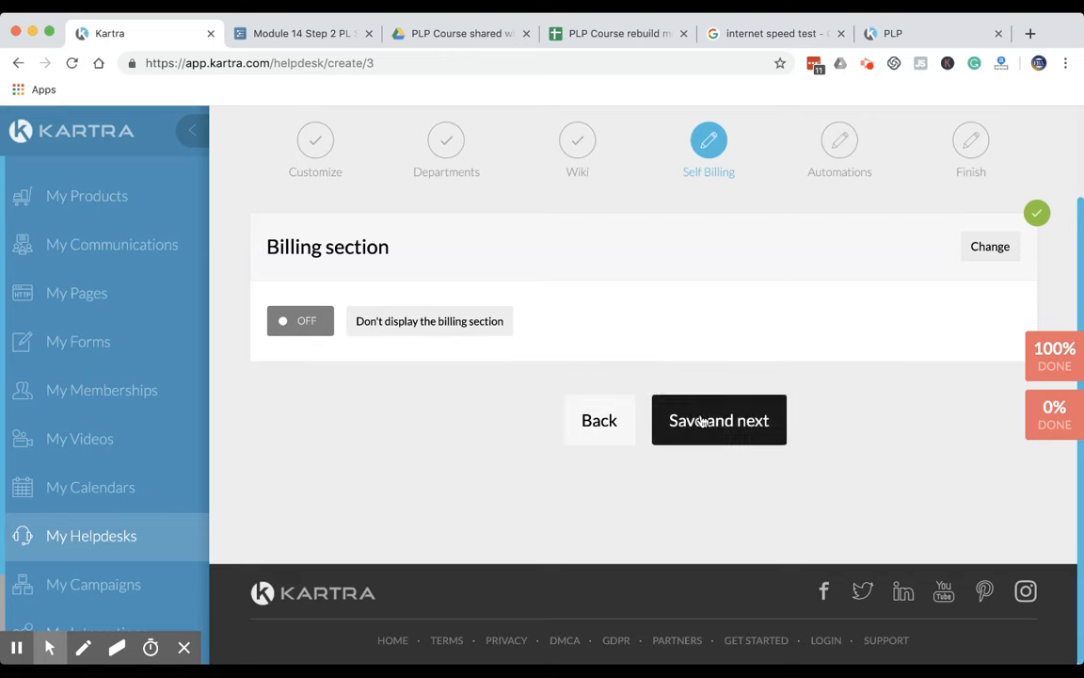
Save the self-billing stage, choose not to capture helpdesk users as leads, and save the automations stage to finish the helpdesk
left_click(701, 423)
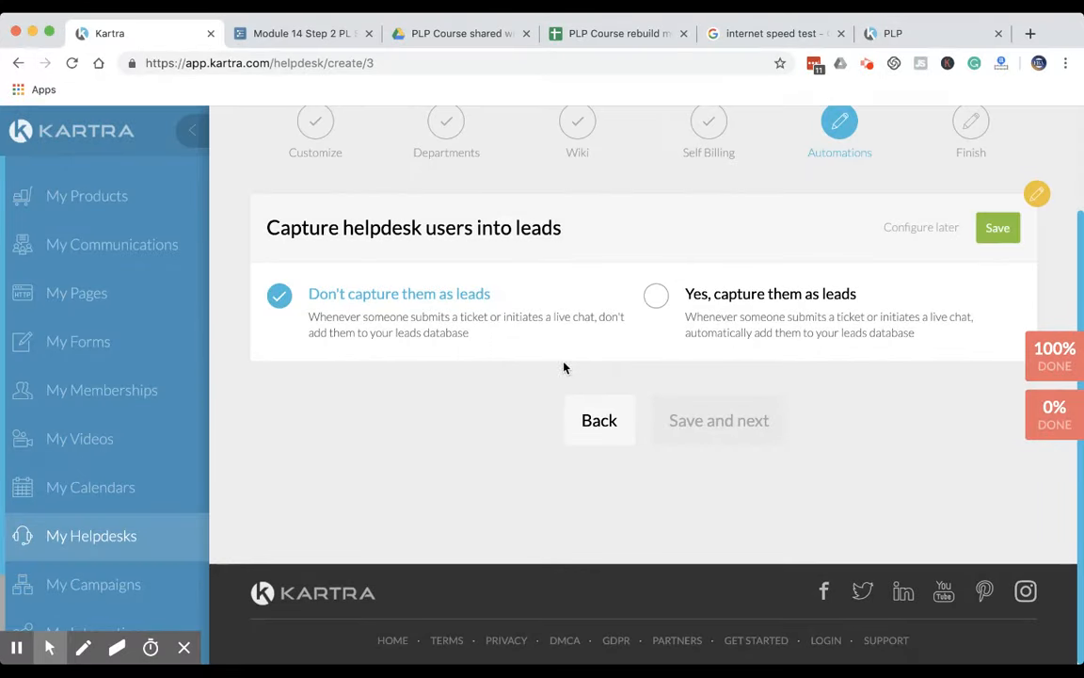
left_click(993, 228)
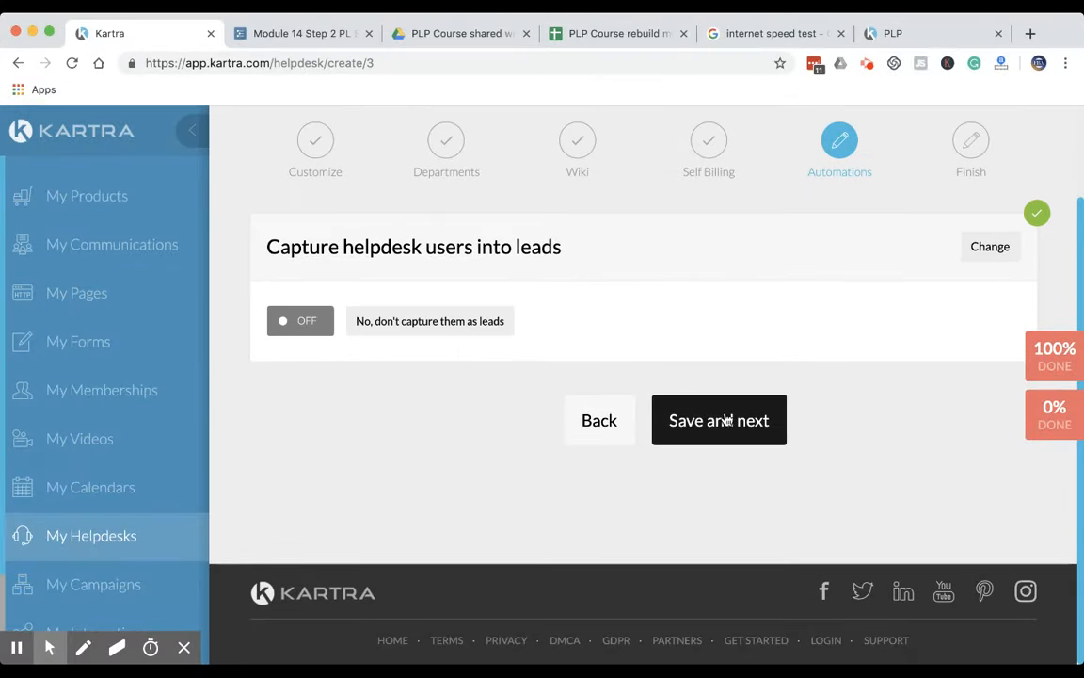
left_click(727, 420)
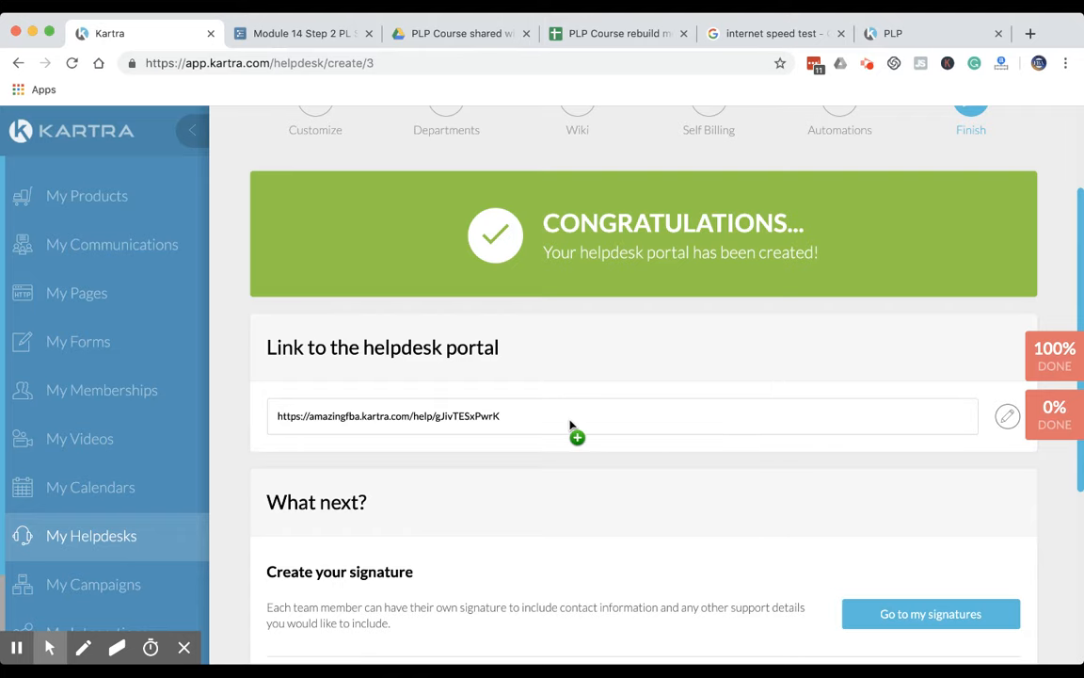
left_click(1007, 416)
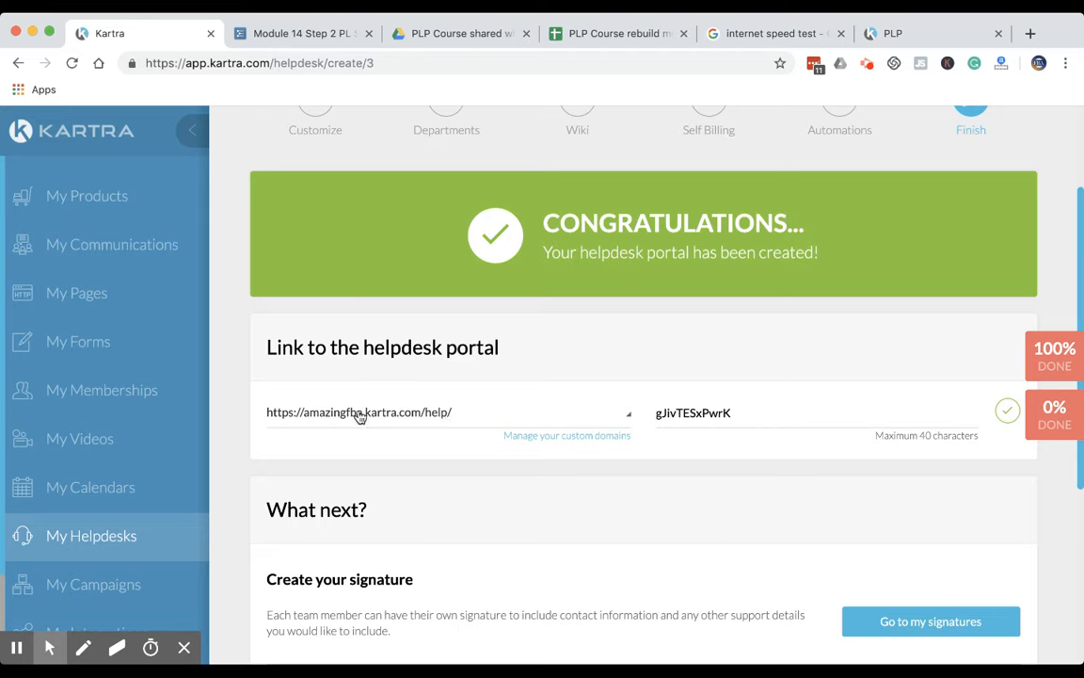
left_click(401, 417)
left_click(357, 478)
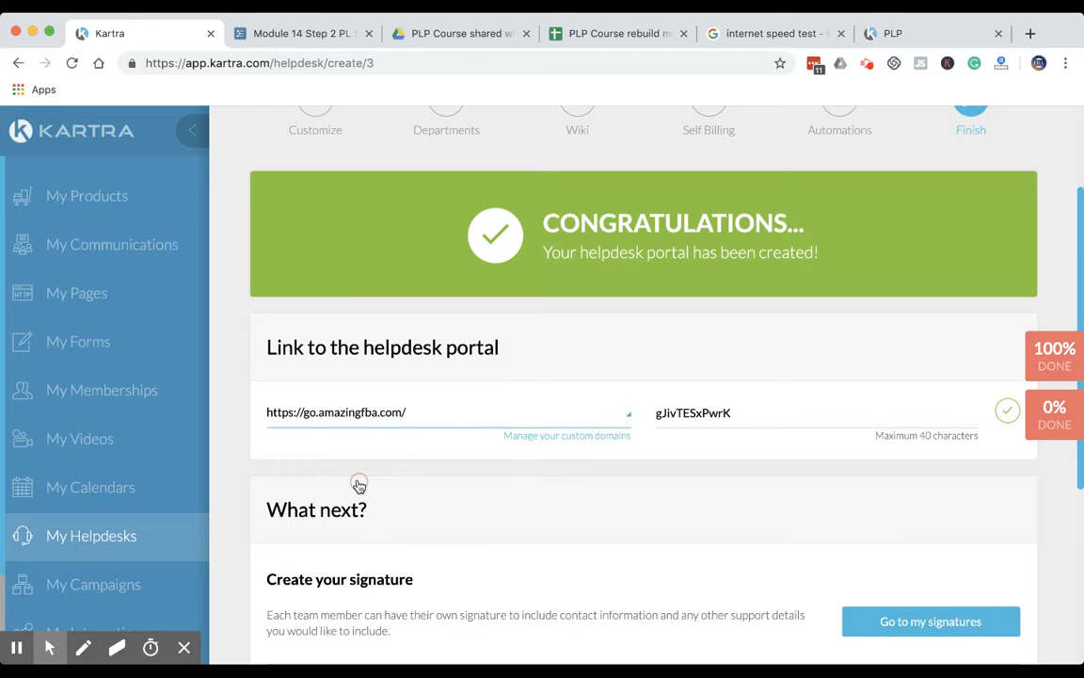
double_click(690, 412)
type("PLP-Support")
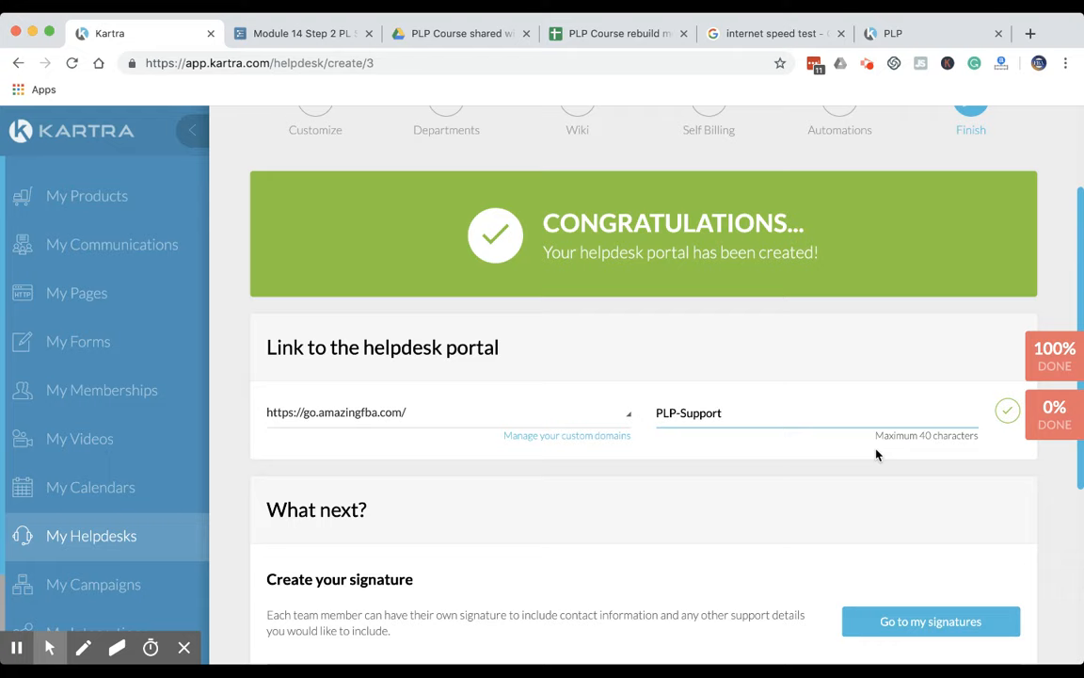
left_click(1007, 411)
Review the finish page, including the portal link and the follow-up options for creating signatures and canned responses
scroll(684, 490, "down", 3)
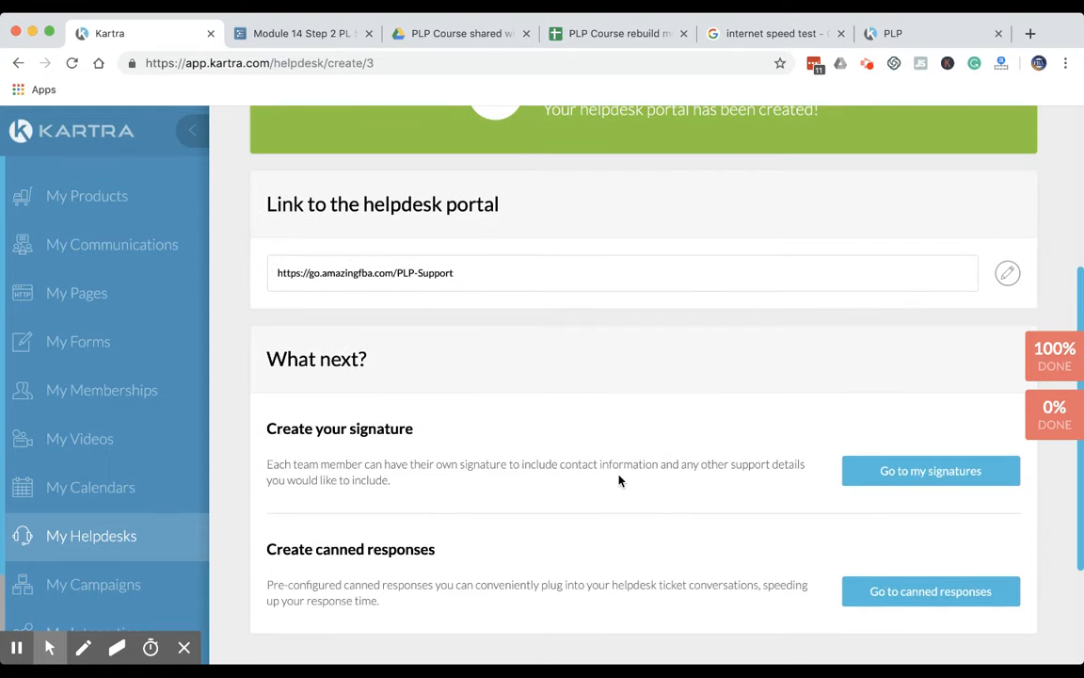
scroll(527, 494, "down", 3)
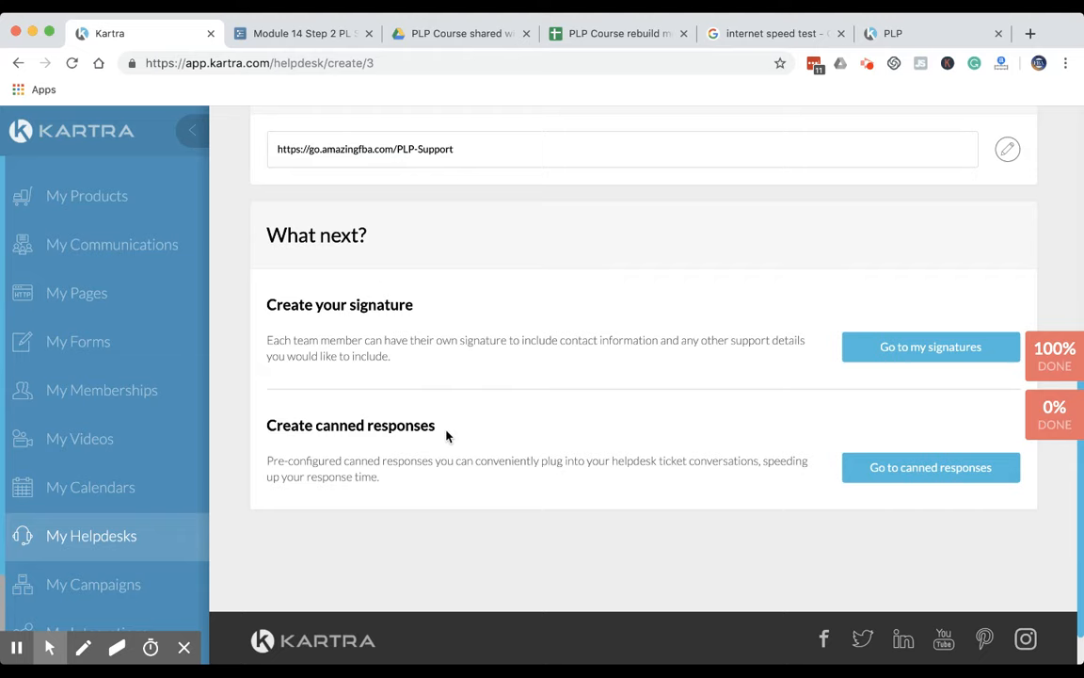
left_click_drag(446, 435, 220, 436)
left_click(542, 431)
scroll(542, 403, "up", 10)
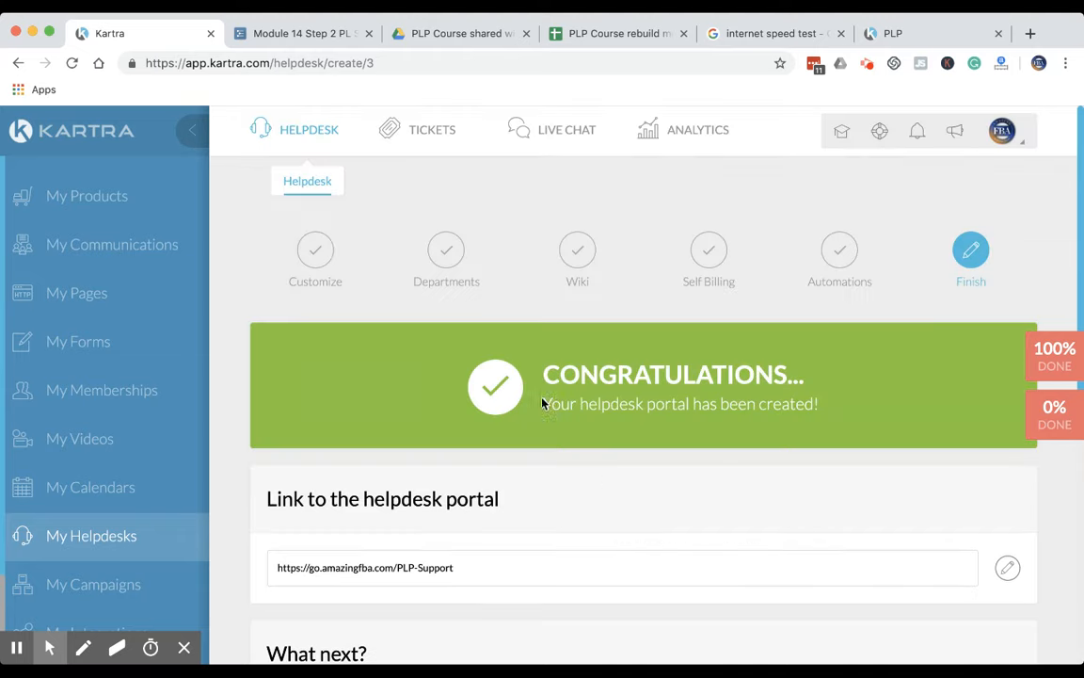
scroll(593, 473, "down", 1)
scroll(593, 474, "down", 2)
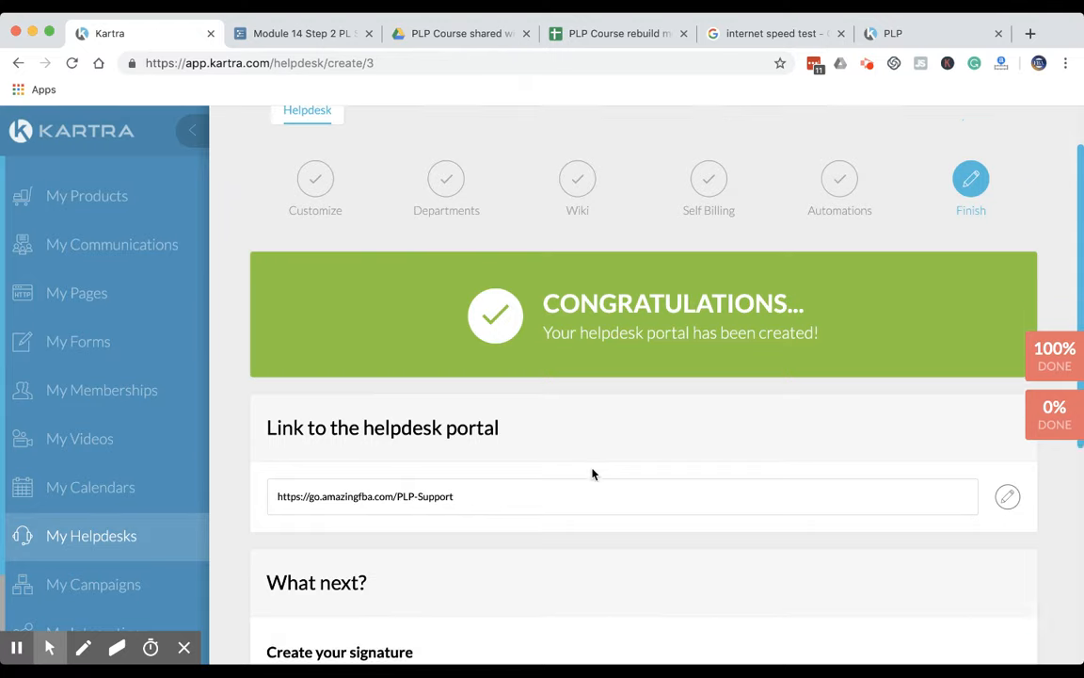
scroll(593, 473, "down", 7)
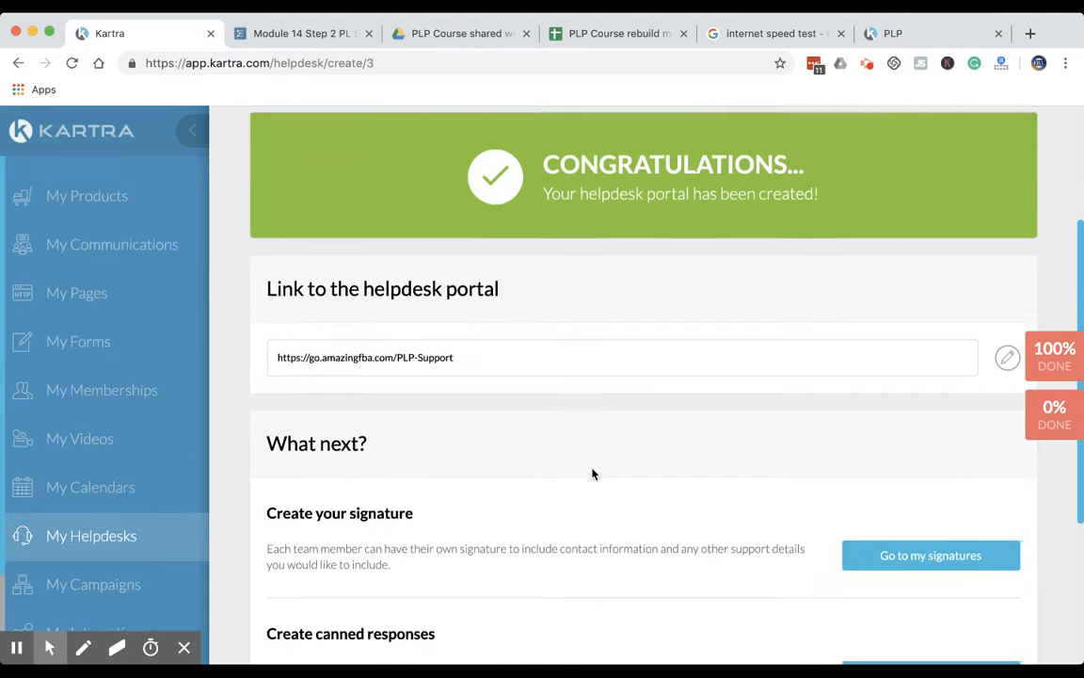
scroll(593, 474, "up", 10)
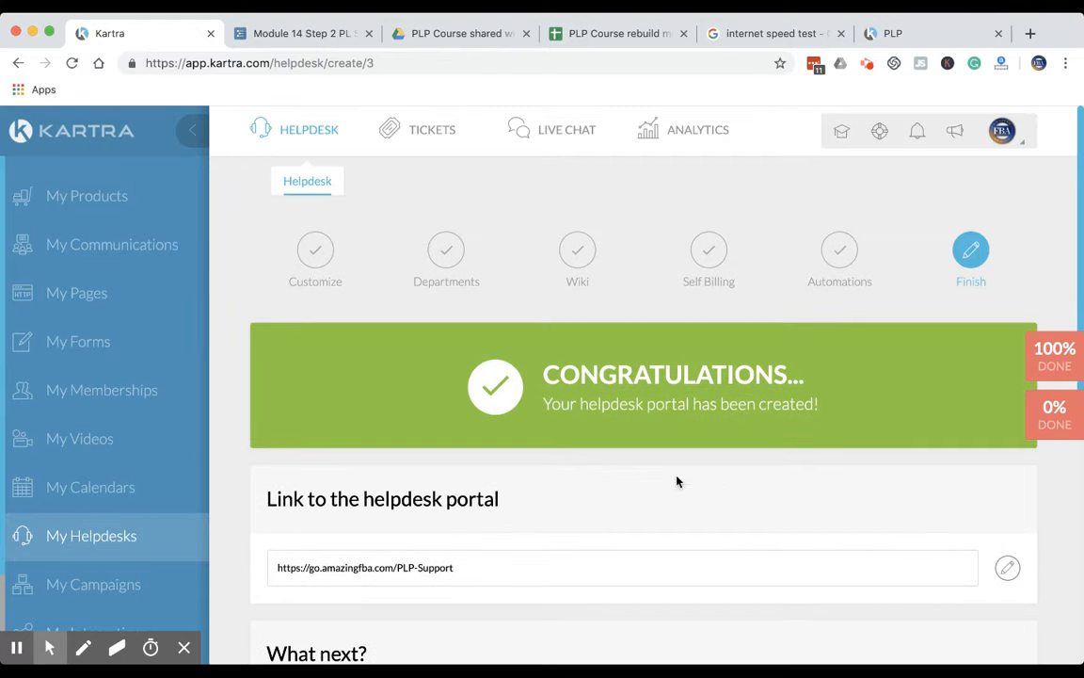
scroll(649, 520, "down", 1)
left_click(530, 499)
key("super+c")
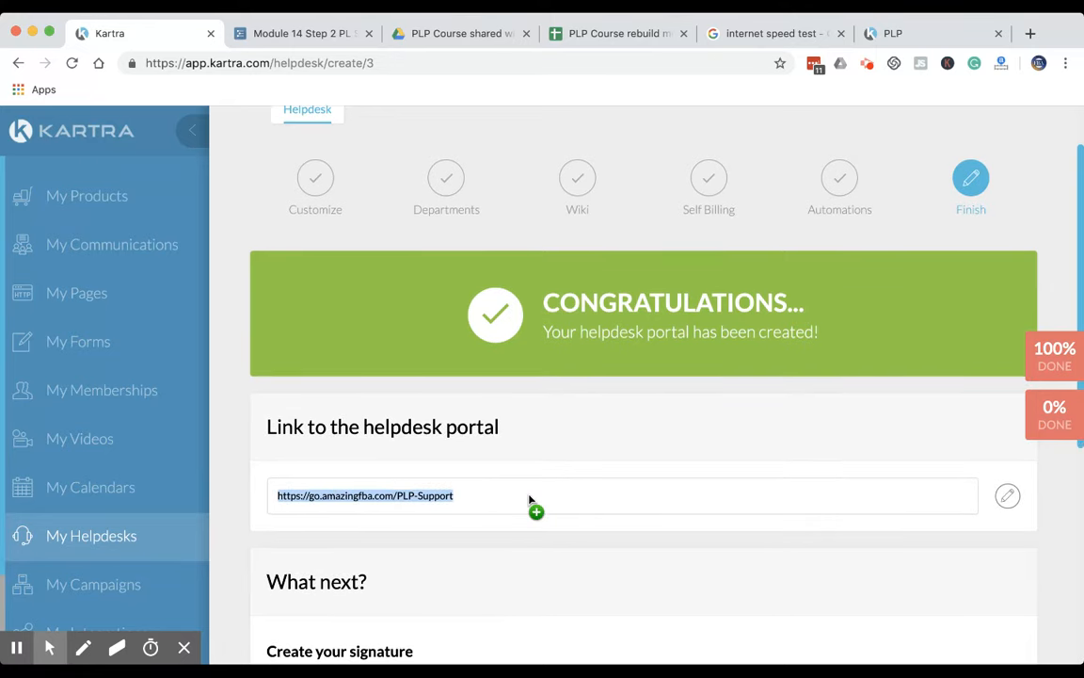
left_click(381, 62)
key("super+v")
key("Return")
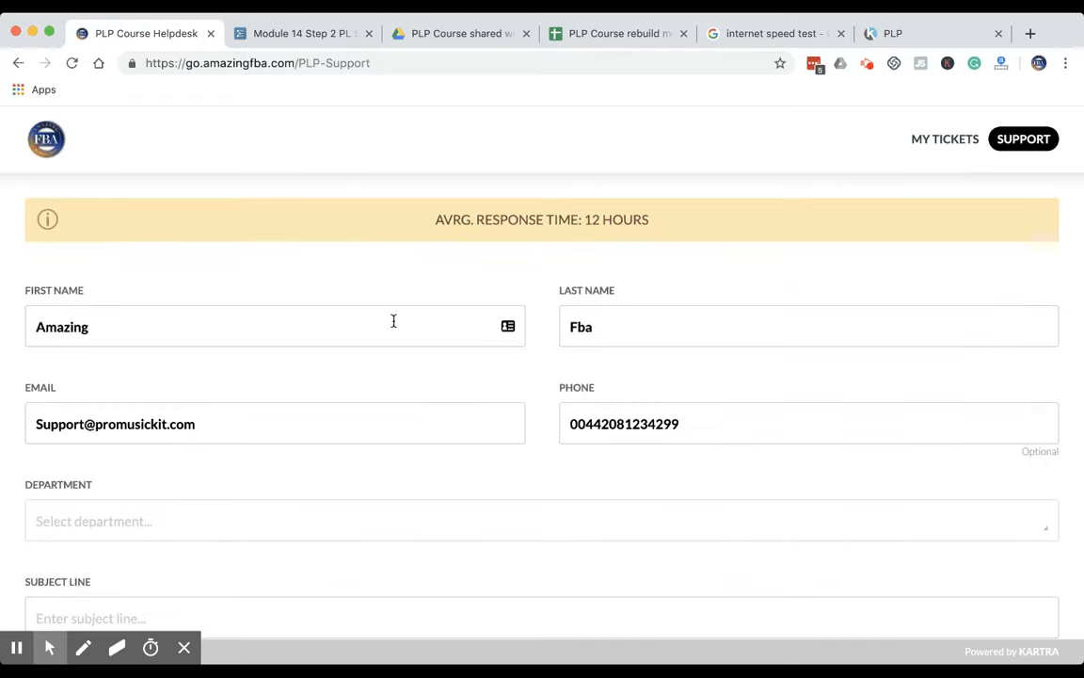
Check which departments can be selected on the portal's support ticket form
scroll(422, 381, "down", 2)
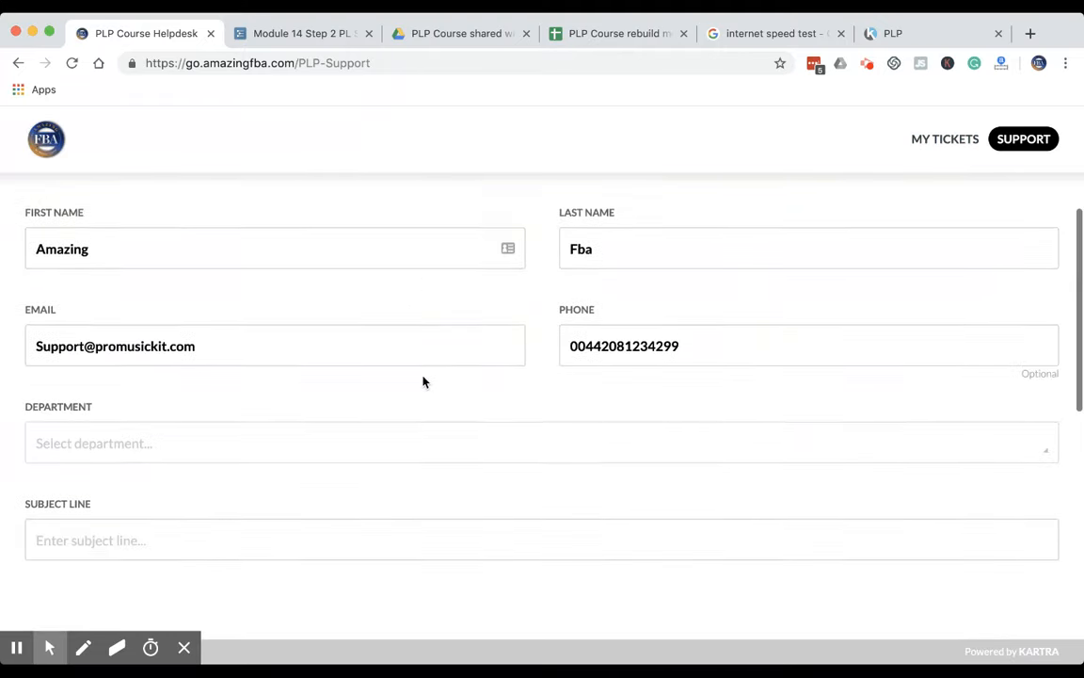
scroll(423, 381, "down", 1)
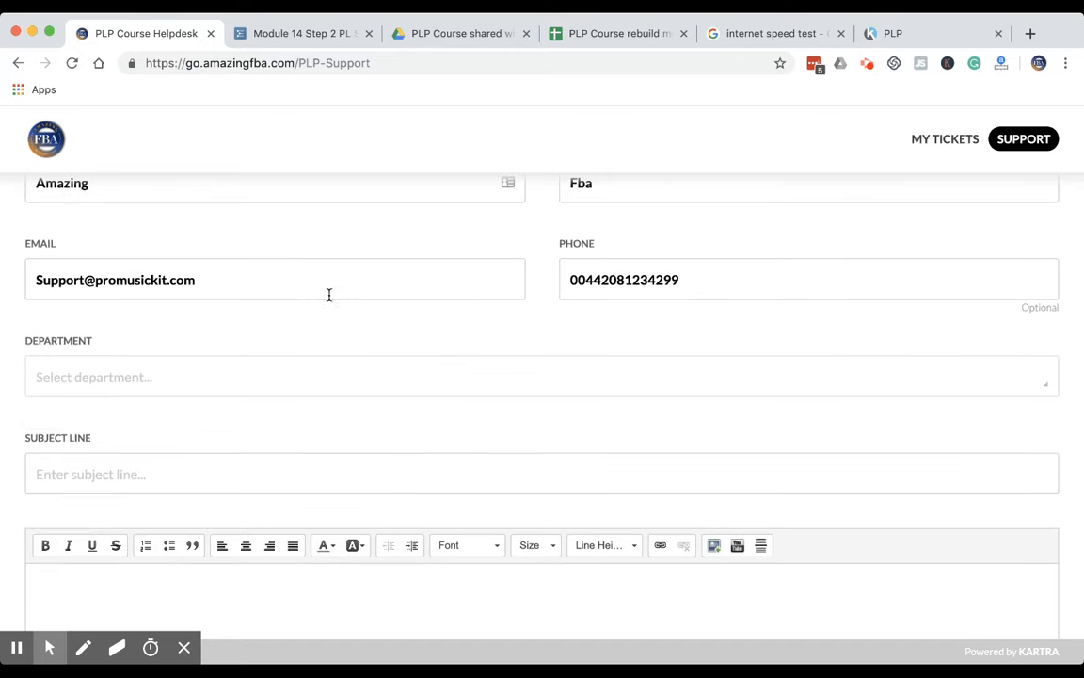
left_click(304, 374)
left_click(288, 418)
left_click(321, 379)
left_click(318, 379)
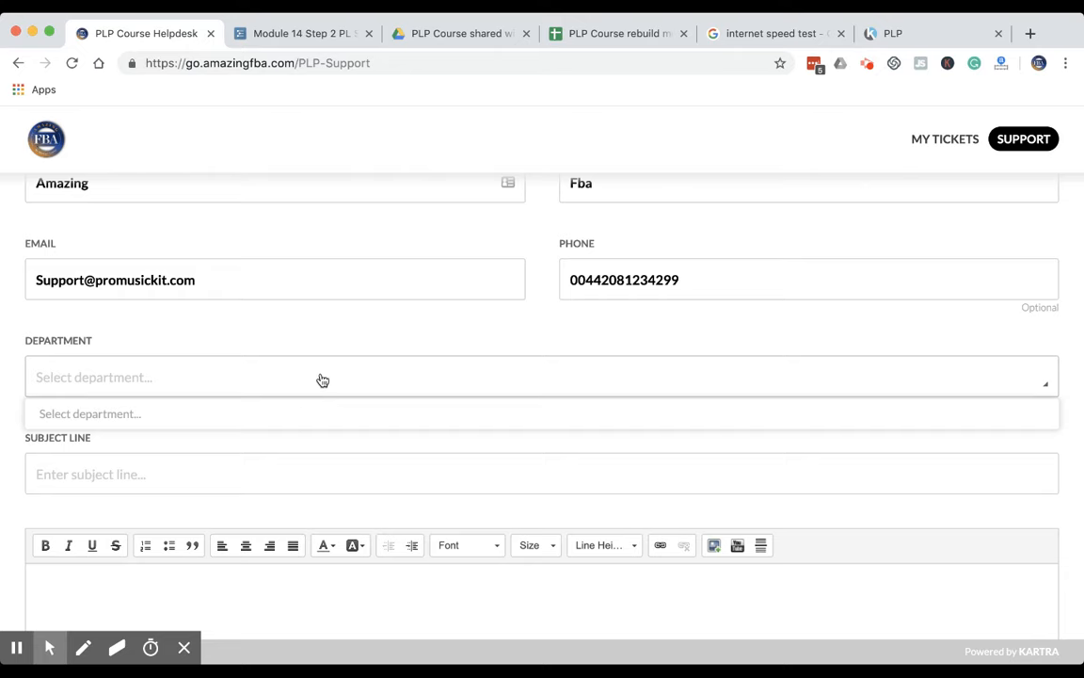
Fill in the test ticket with the subject line "Test of system" and the message "Test of system"
left_click(276, 475)
type("Tes")
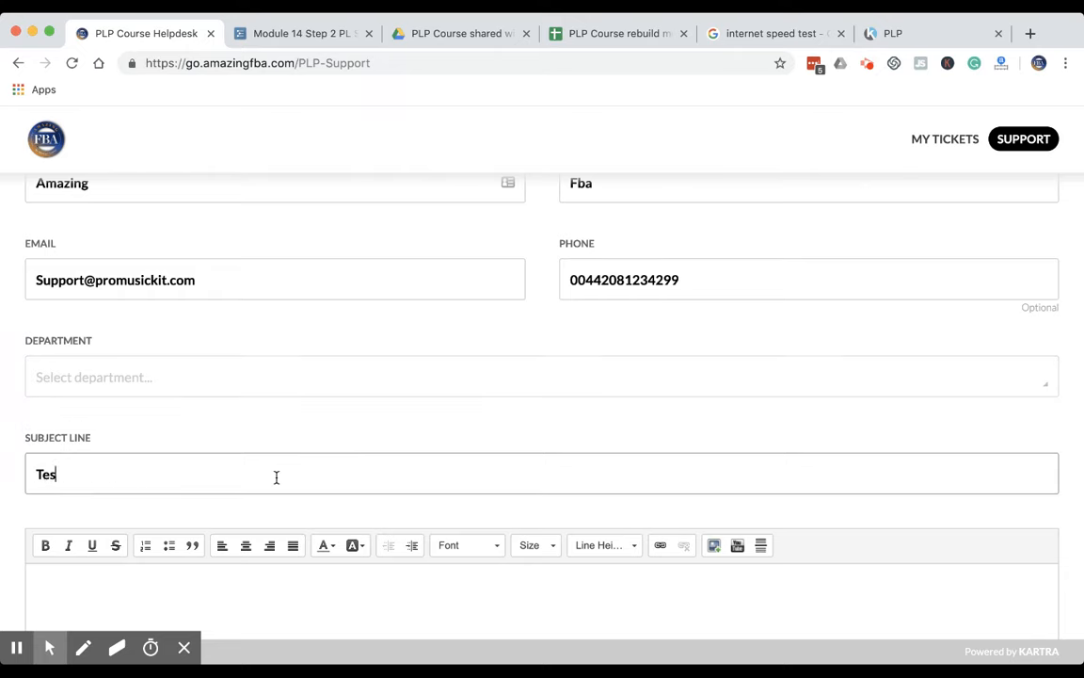
type("t of system")
key("Tab")
scroll(428, 462, "down", 2)
type("Test of")
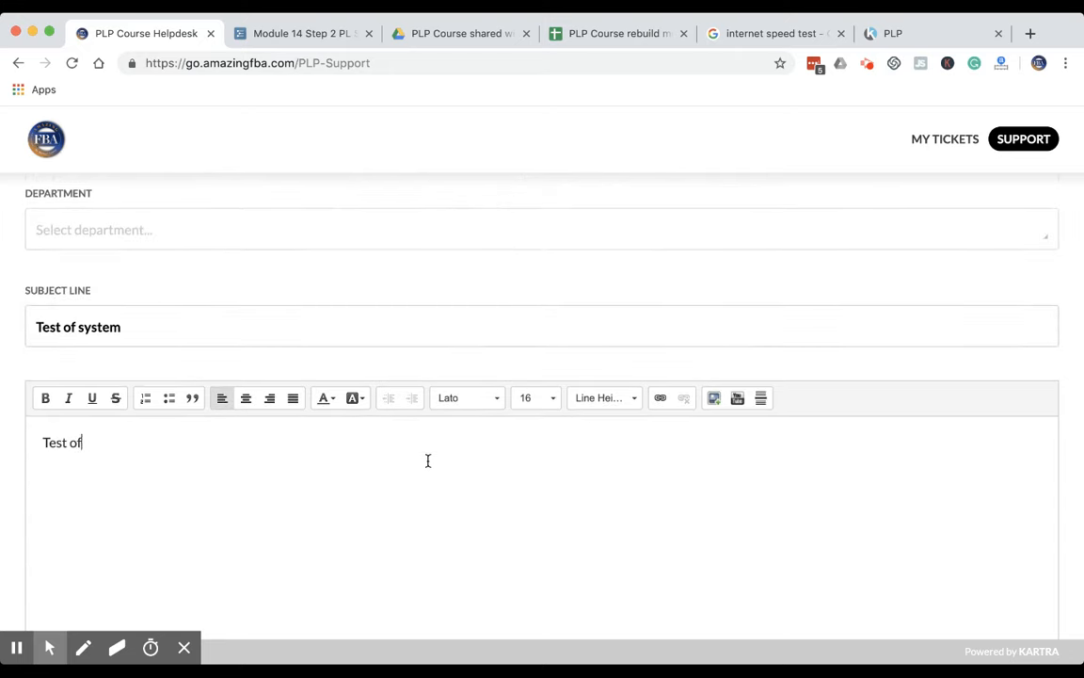
type(" sytem")
scroll(584, 474, "down", 5)
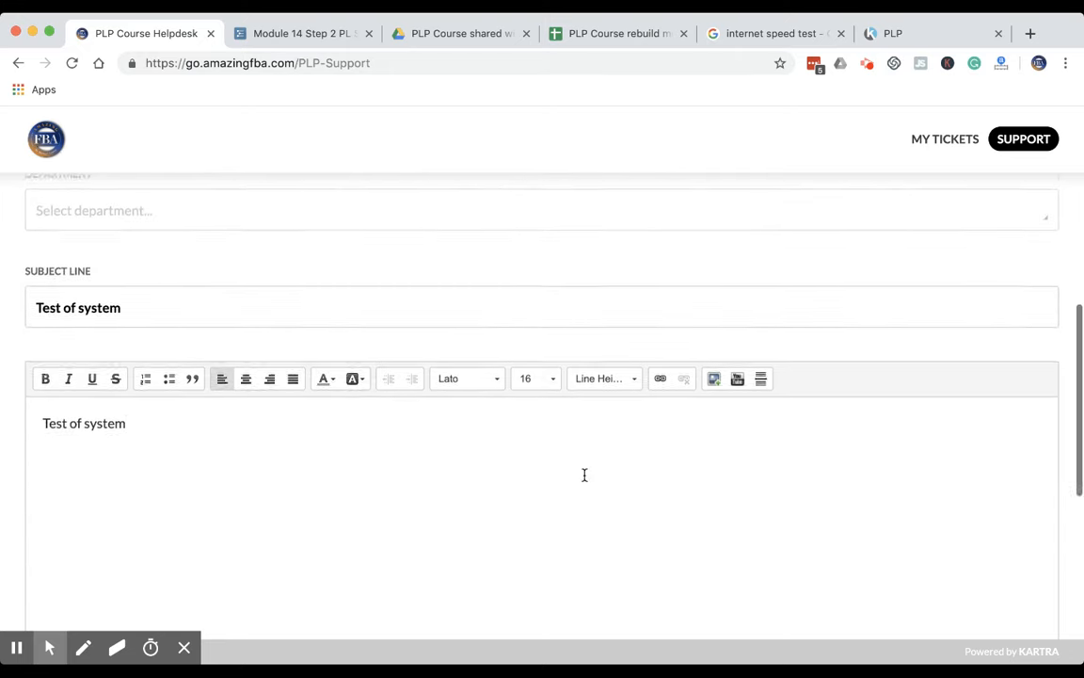
Enter the captcha code, try to submit the test ticket, and recheck the required department choice
left_click(619, 493)
type("jowpy")
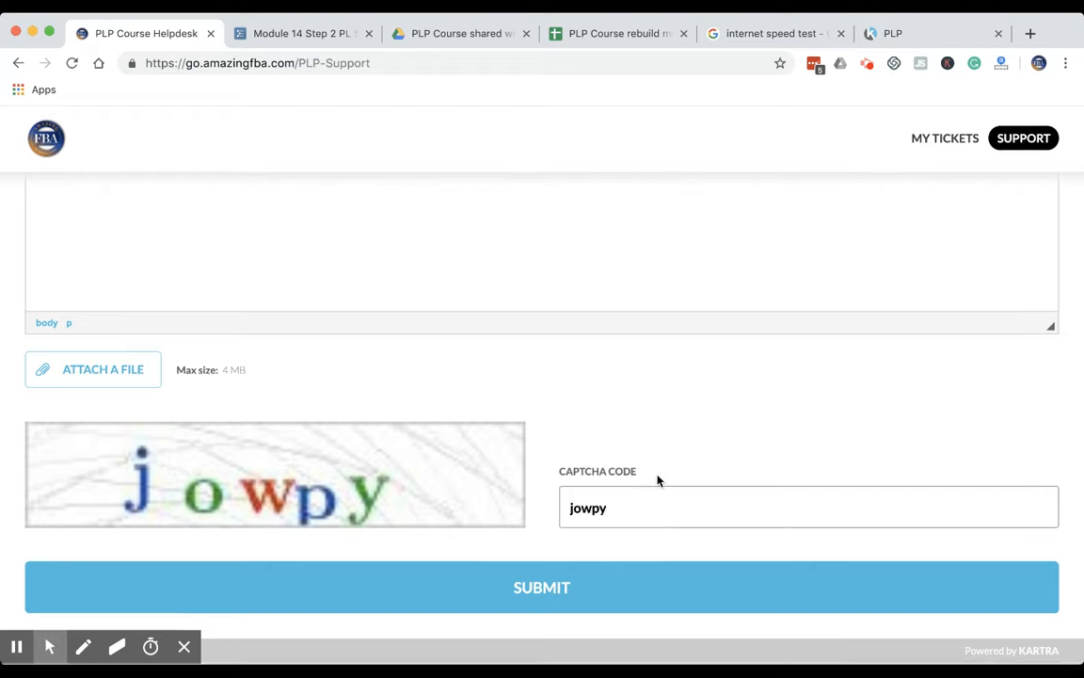
left_click(549, 591)
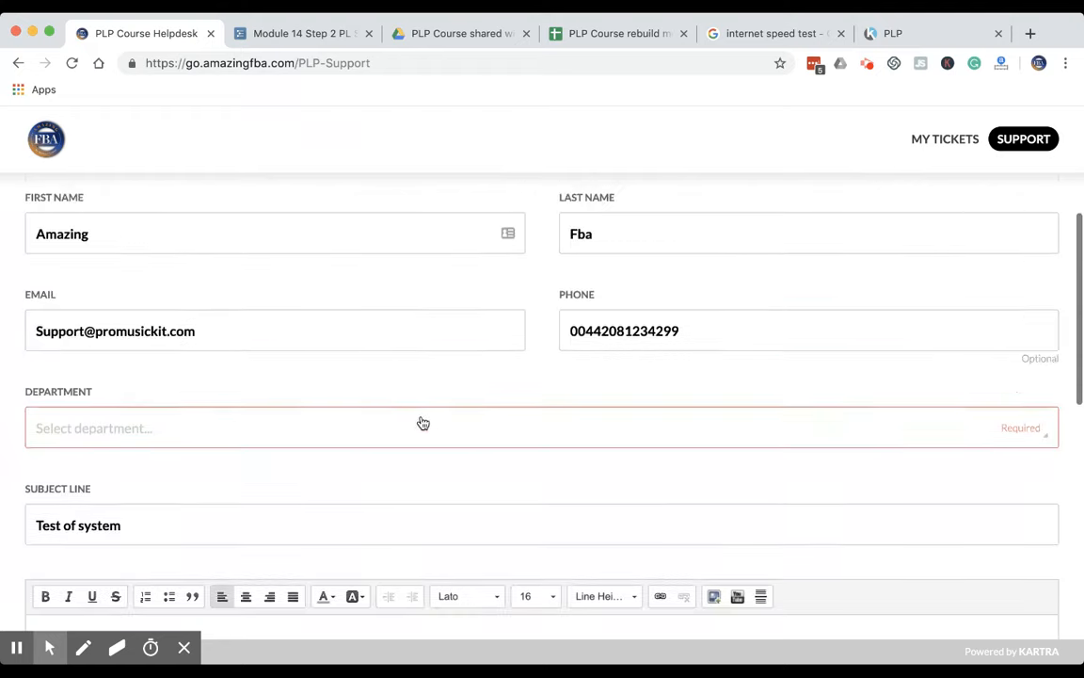
left_click(370, 430)
left_click(377, 441)
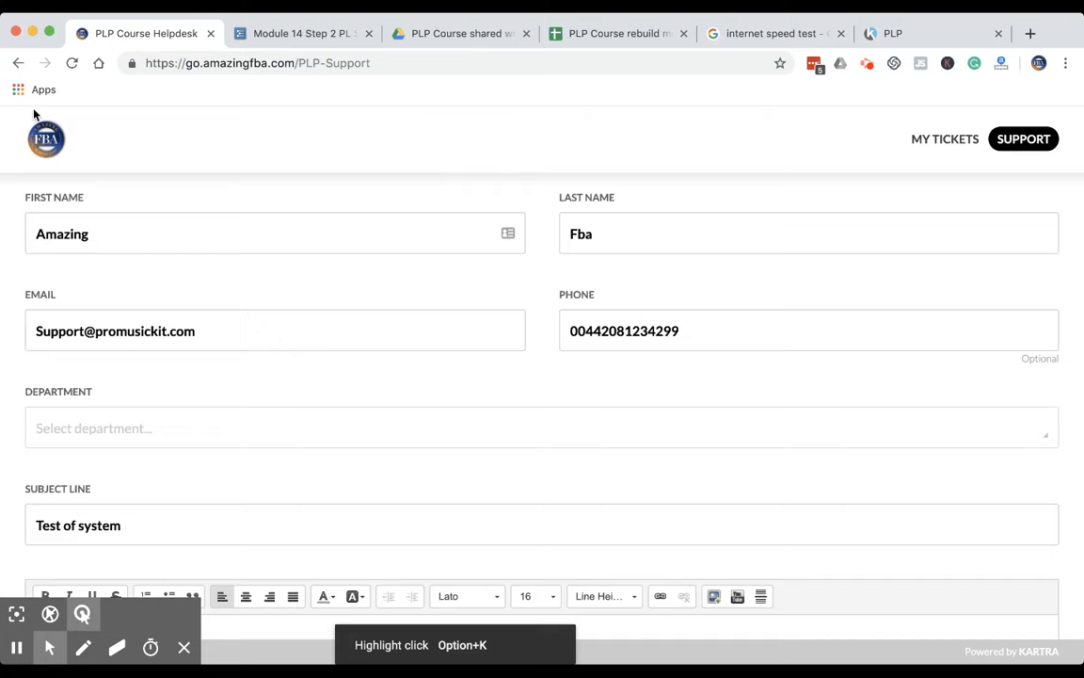
Return from the portal to the helpdesks list and open the PLP Course Helpdesk for editing under its existing name
left_click(17, 60)
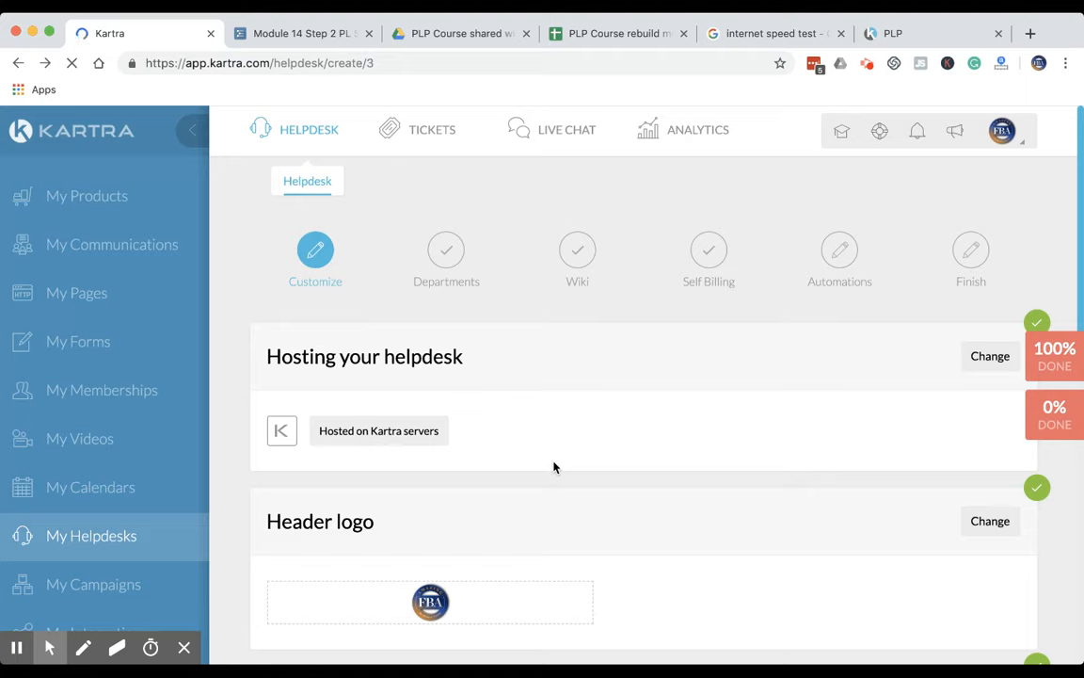
scroll(554, 467, "down", 1)
scroll(553, 467, "down", 1)
scroll(553, 466, "up", 1)
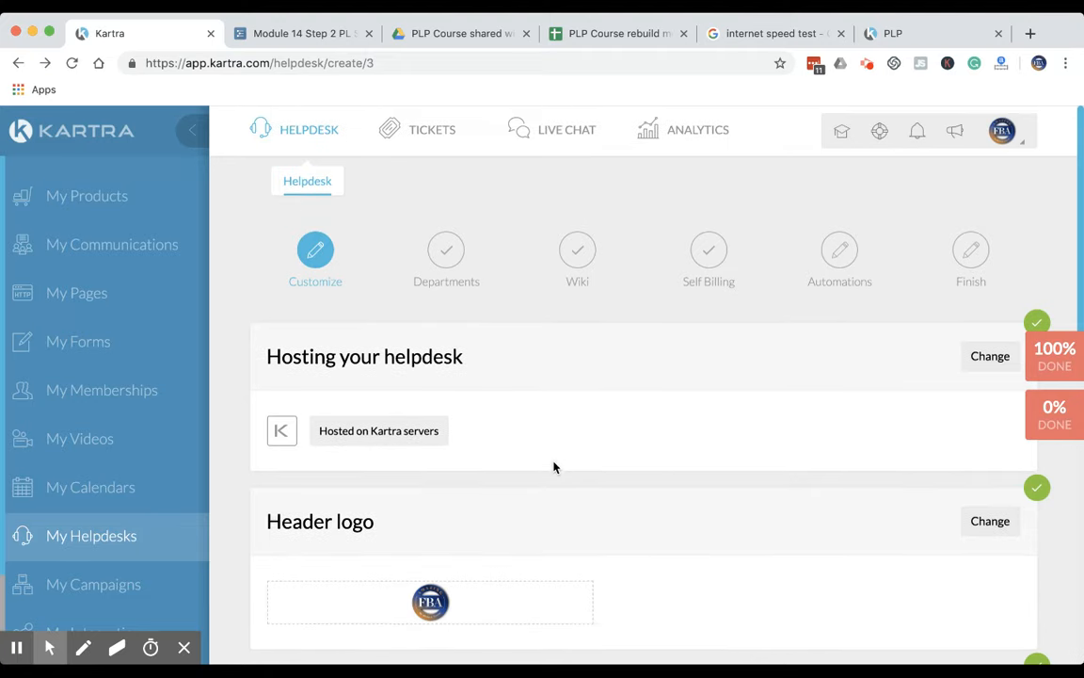
left_click(297, 133)
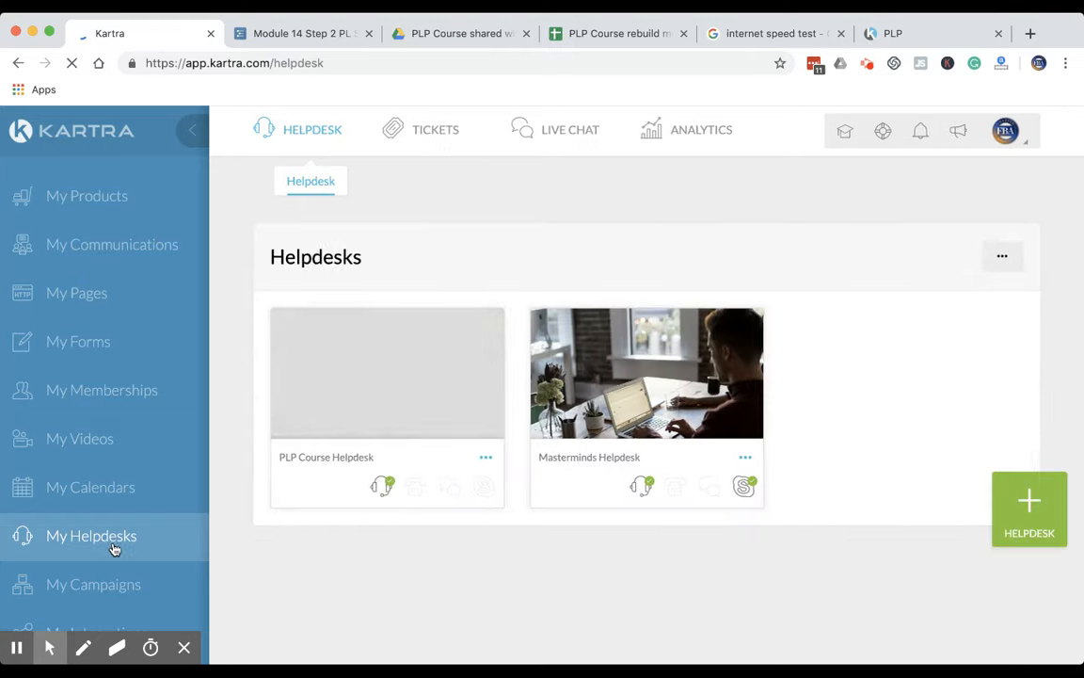
left_click(483, 461)
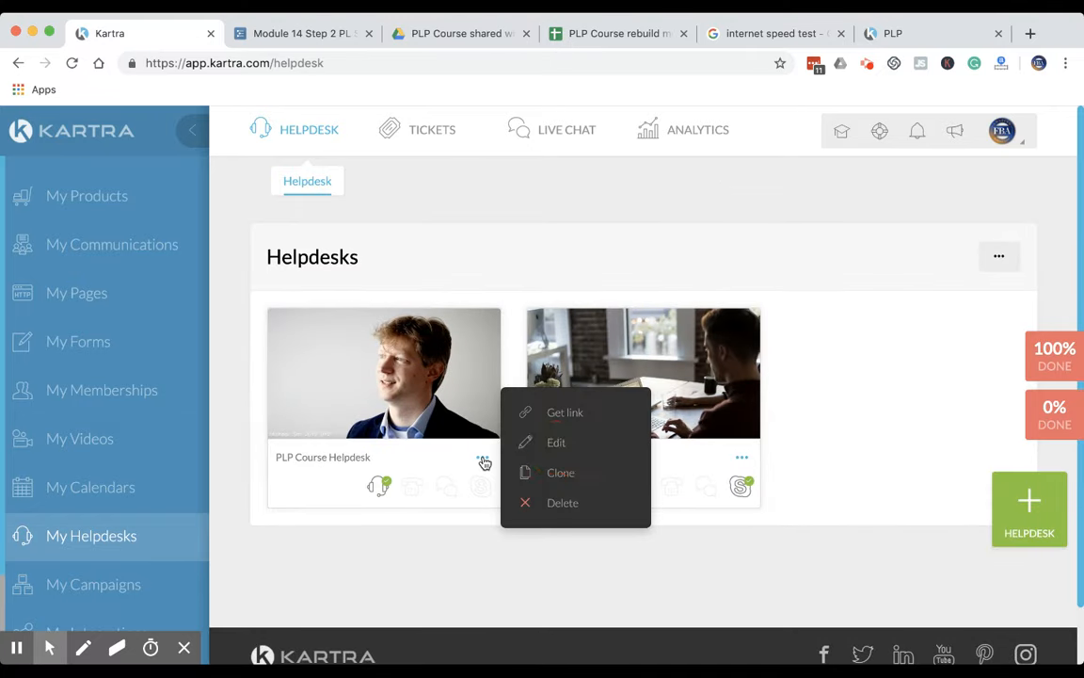
left_click(555, 446)
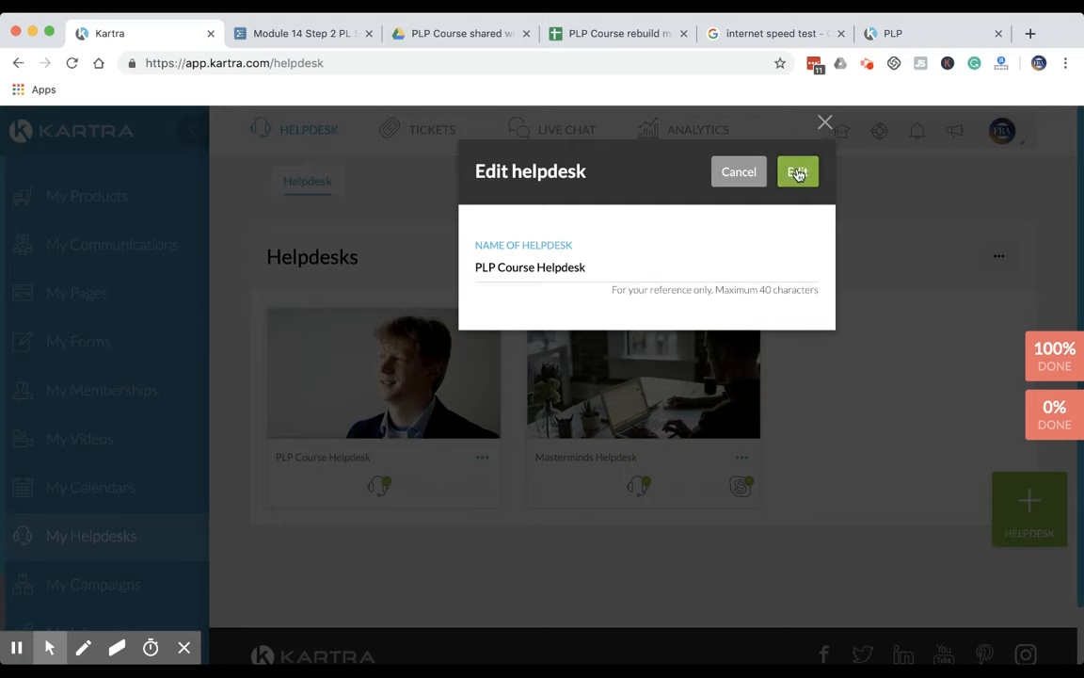
left_click(797, 174)
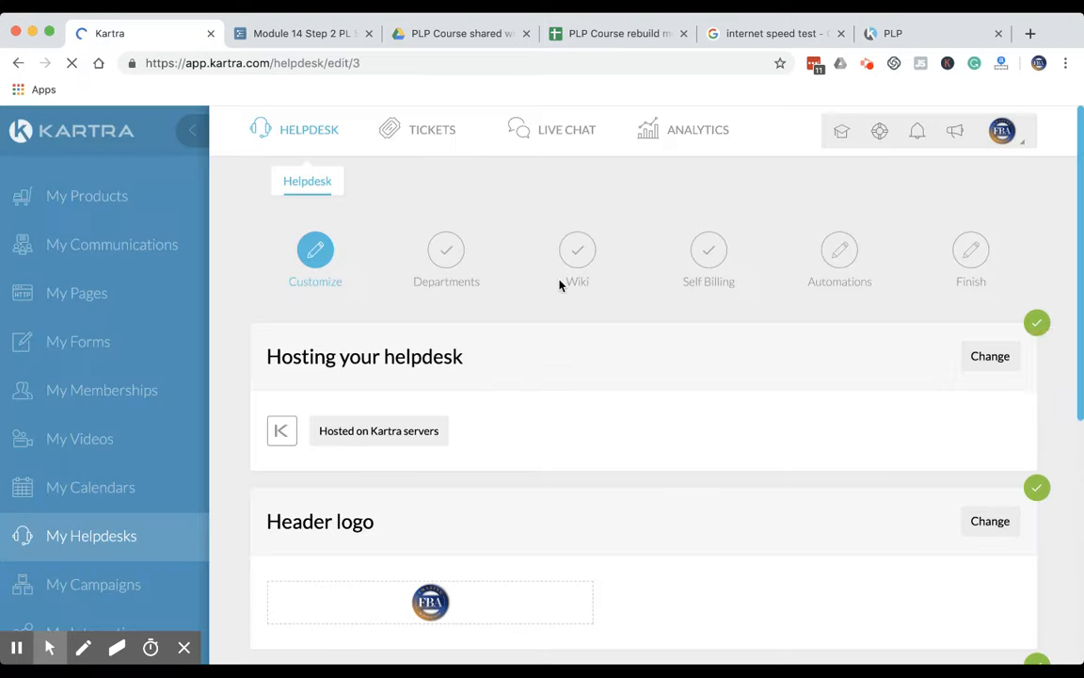
Save the customize stage without changes and continue to the departments stage
scroll(534, 416, "down", 5)
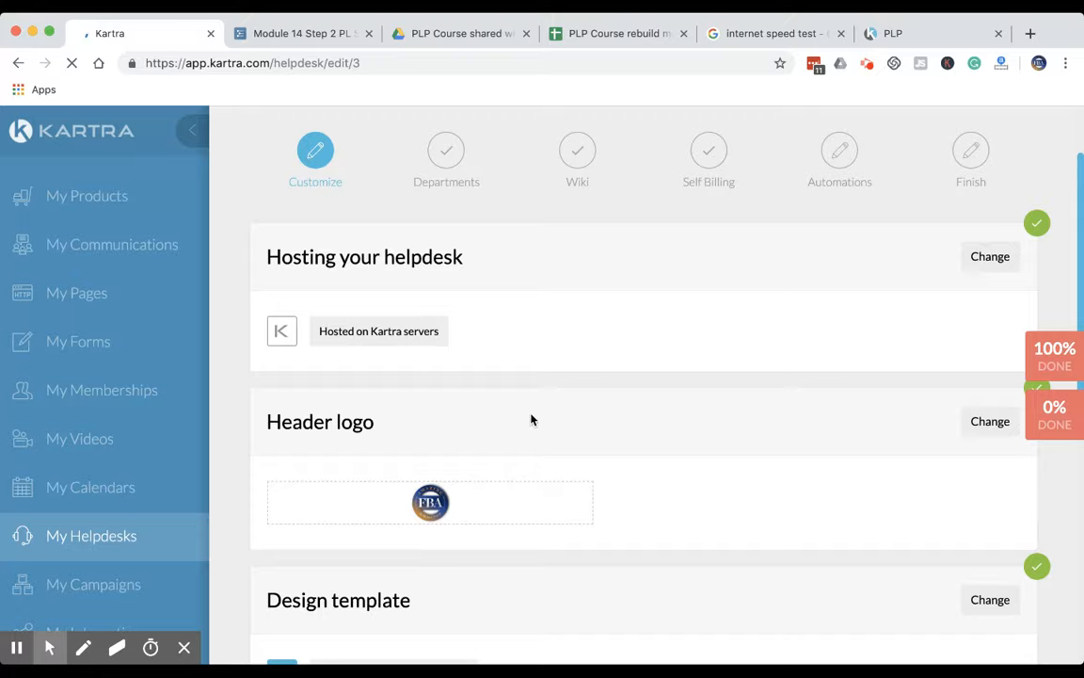
scroll(529, 419, "down", 5)
left_click(667, 433)
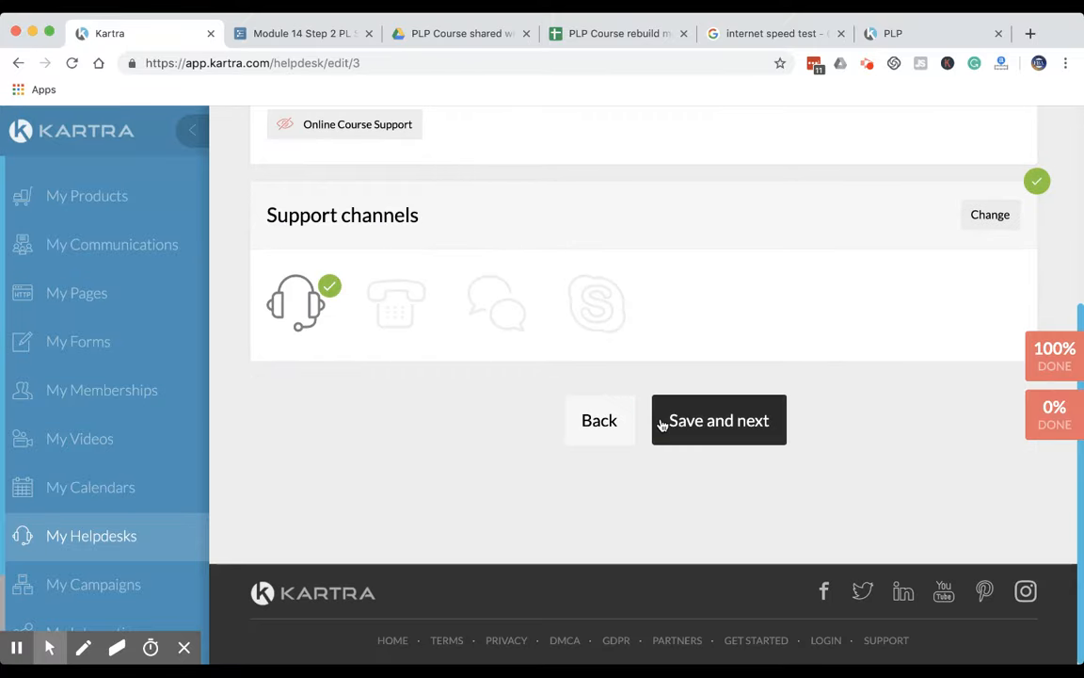
Reopen the support departments section, switch the new-department privacy setting to private, and save the section
scroll(576, 404, "up", 3)
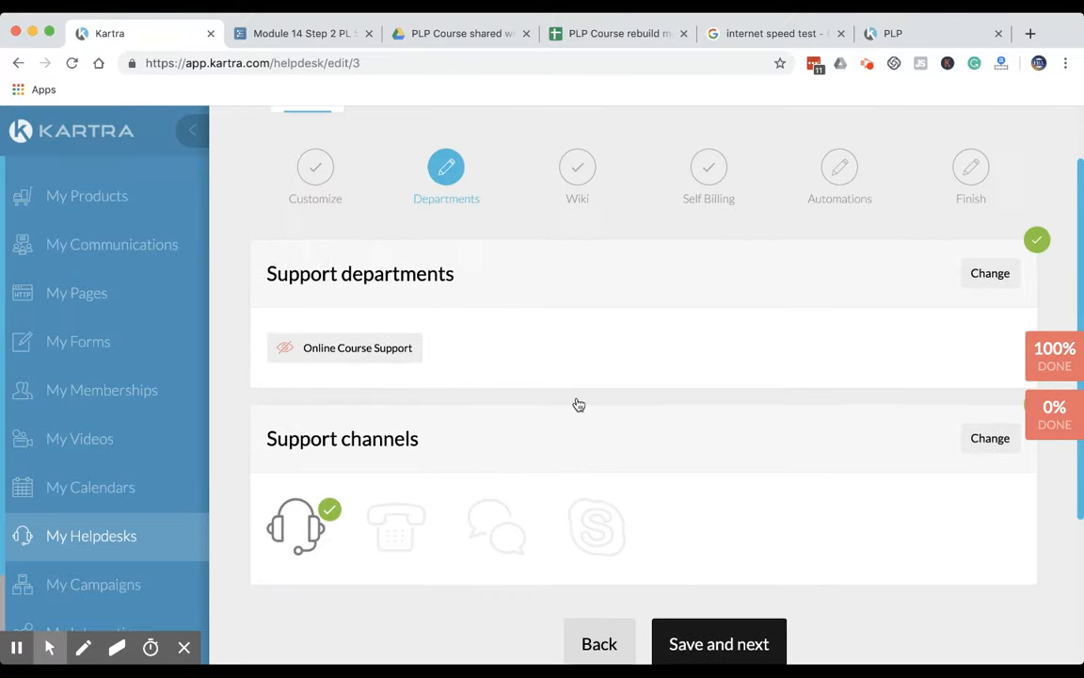
left_click(993, 276)
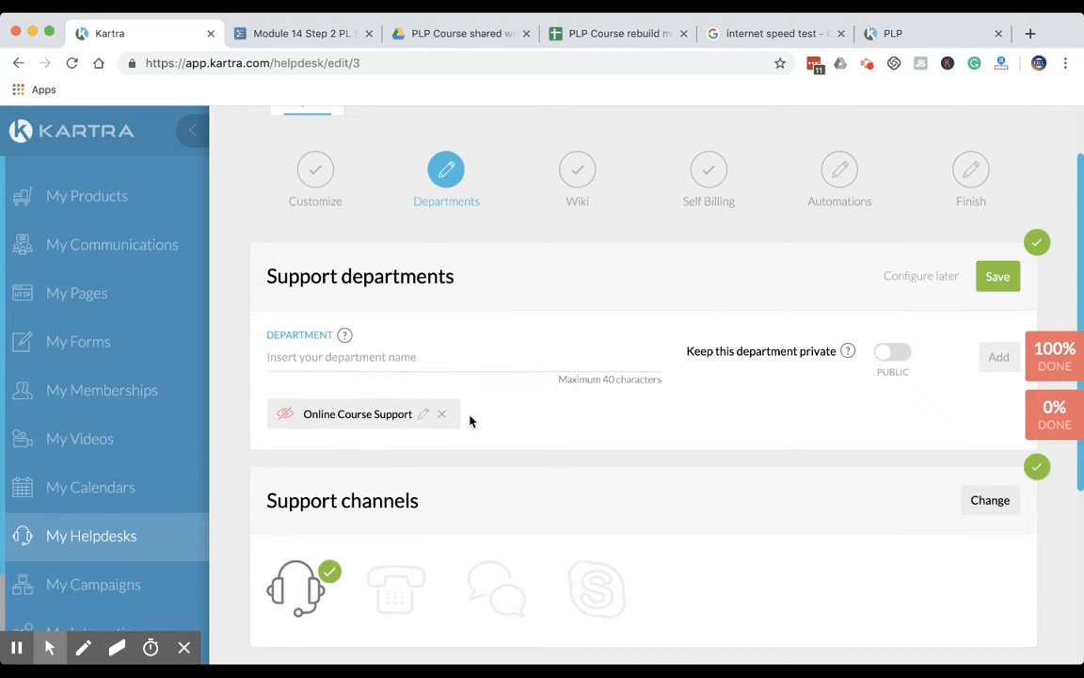
left_click(889, 354)
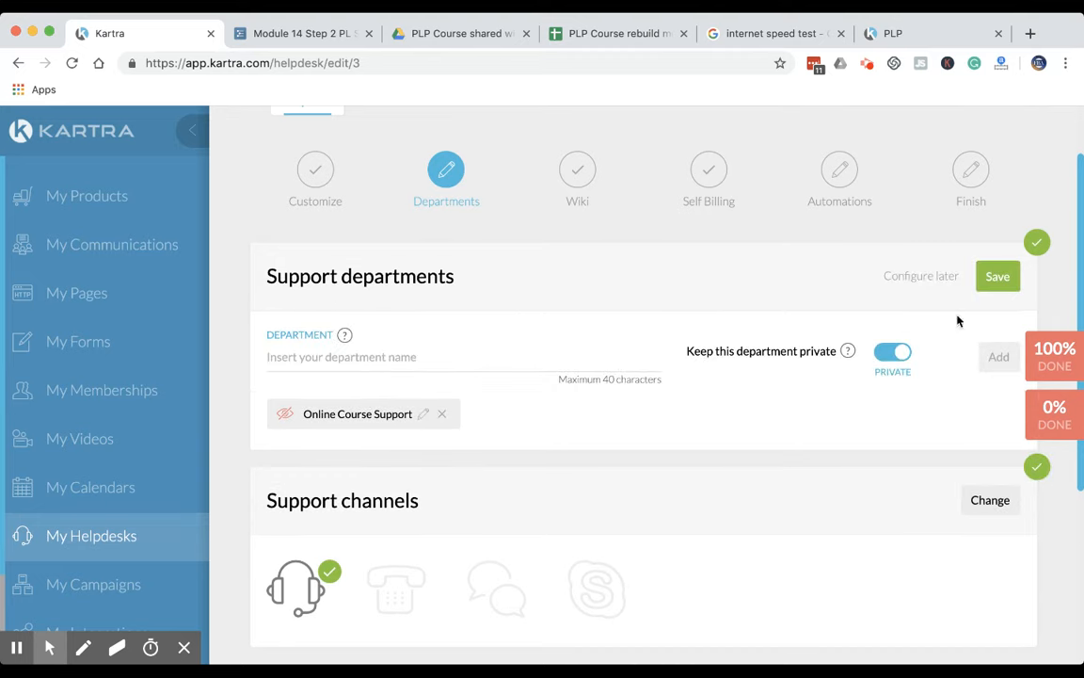
left_click(996, 276)
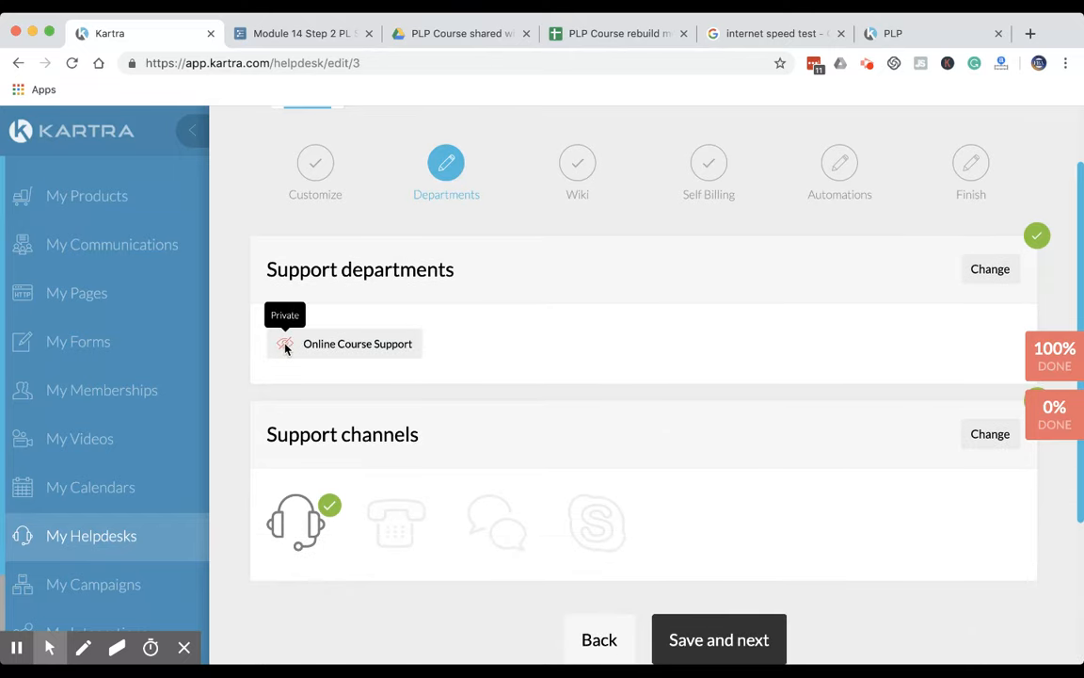
Try to change the Online Course Support department's visibility by toggling the new-department privacy setting and saving the support departments section
left_click(990, 269)
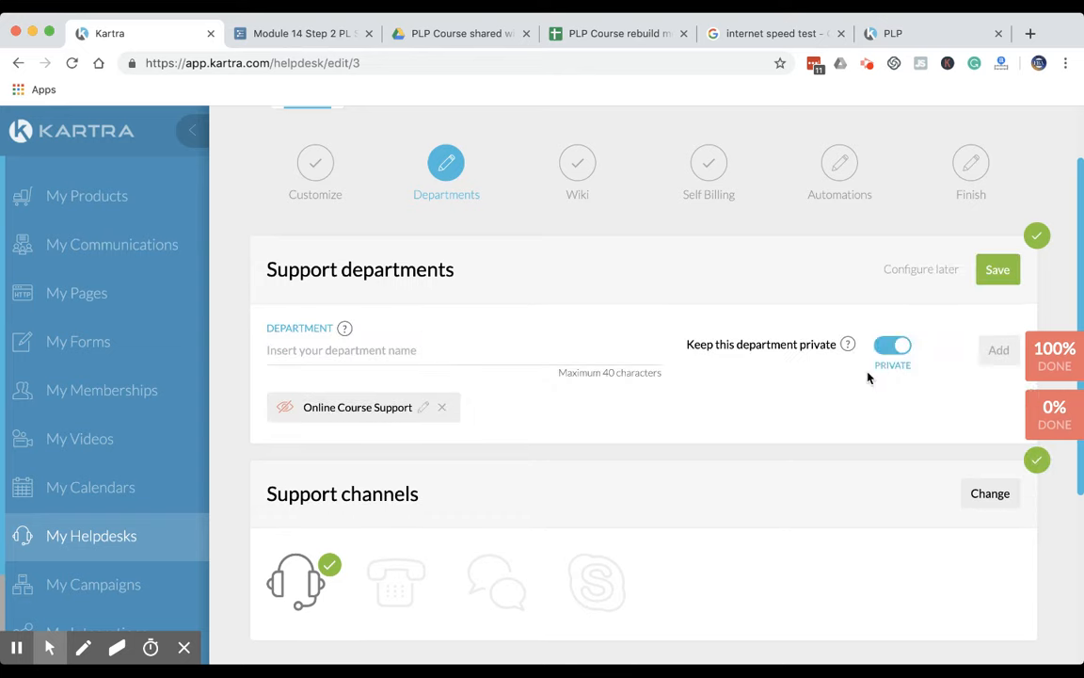
left_click(902, 348)
left_click(896, 348)
left_click(901, 350)
left_click(996, 269)
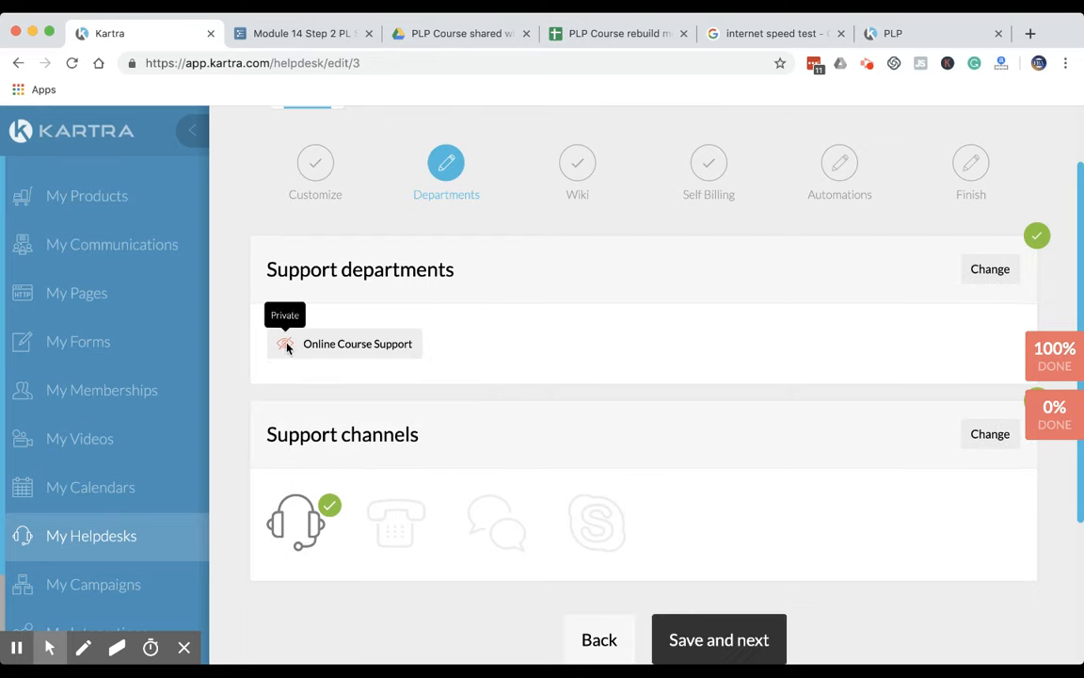
Delete the private Online Course Support department and enter Online Course Support as the name of a new department
left_click(993, 274)
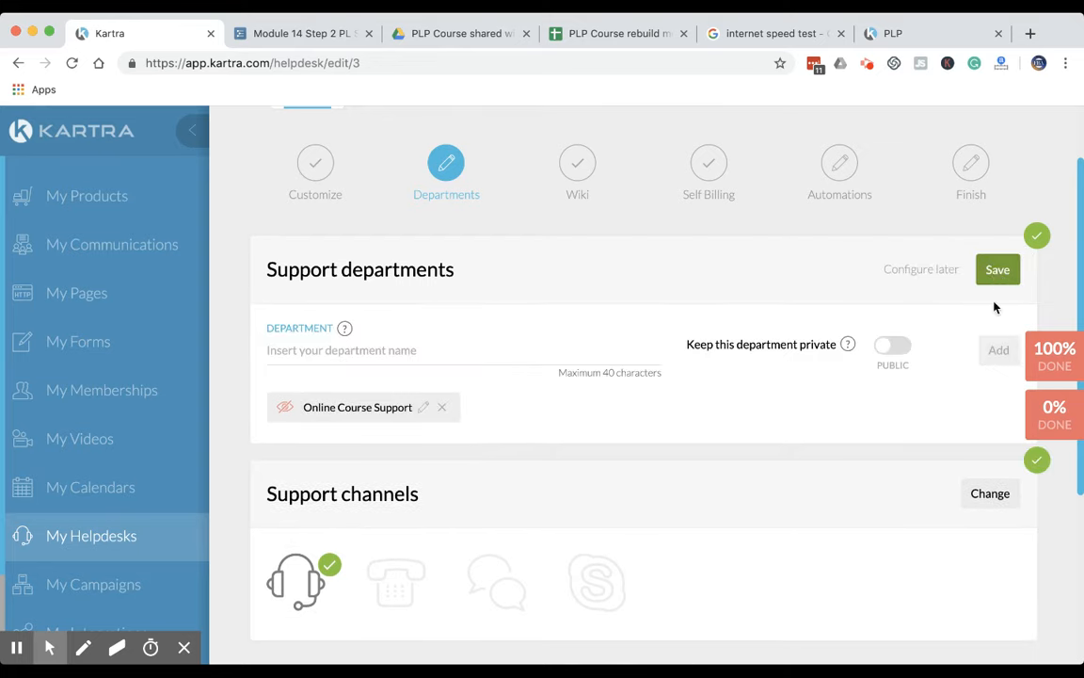
left_click(439, 408)
left_click(442, 354)
type("Course")
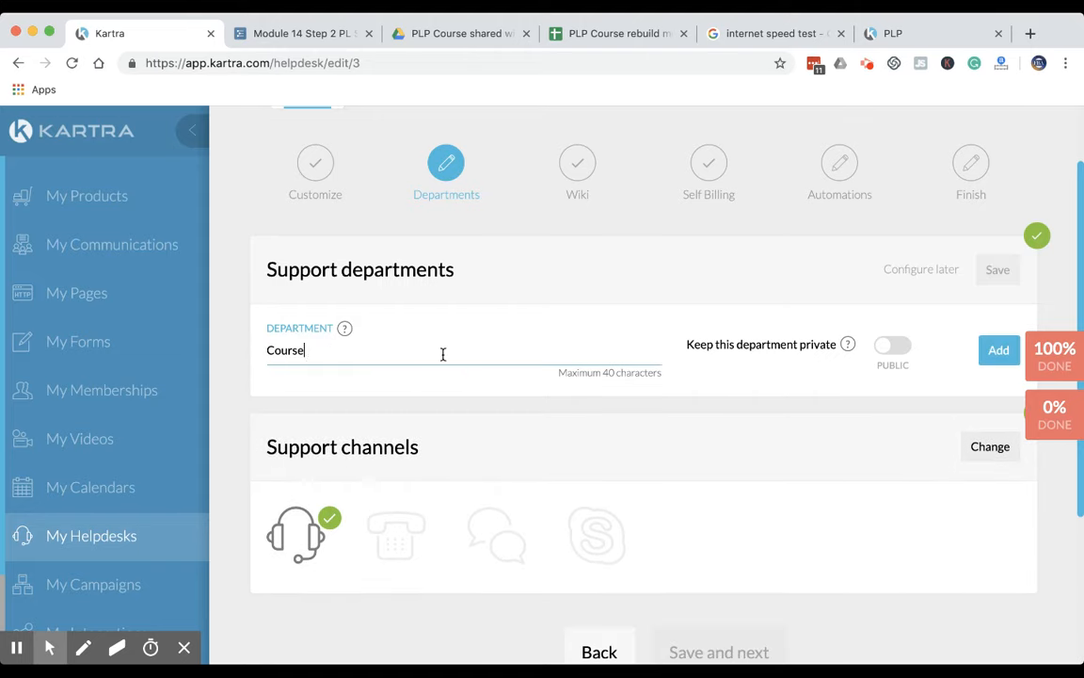
key("BackSpace")
key("BackSpace")
key("BackSpace")
key("BackSpace")
key("BackSpace")
type("On")
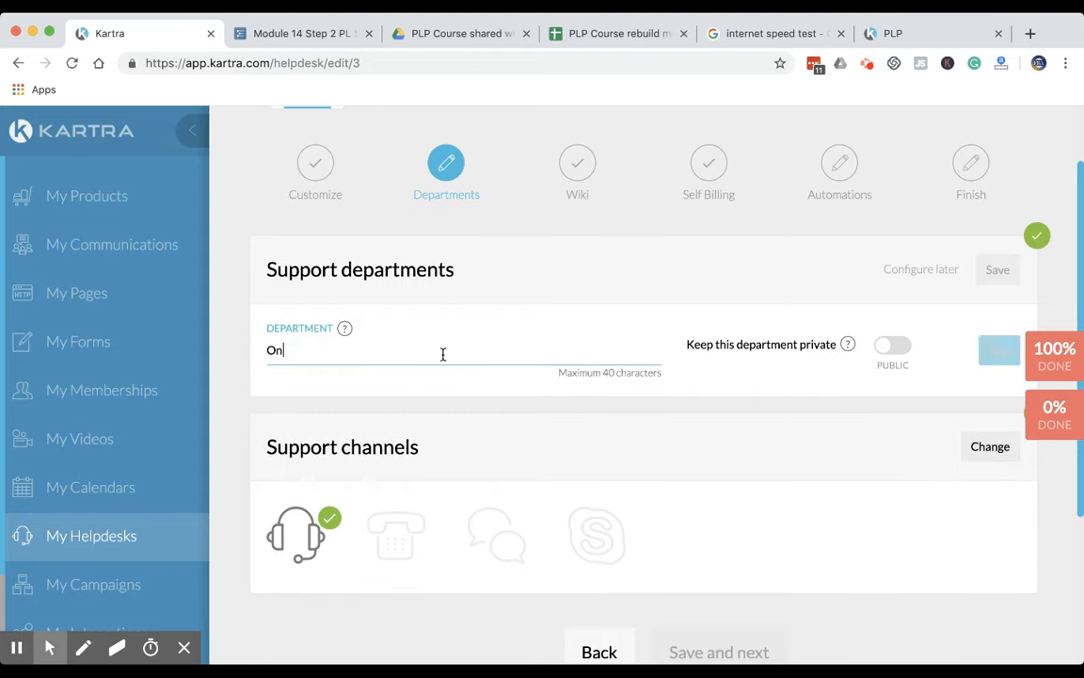
type("line Course D")
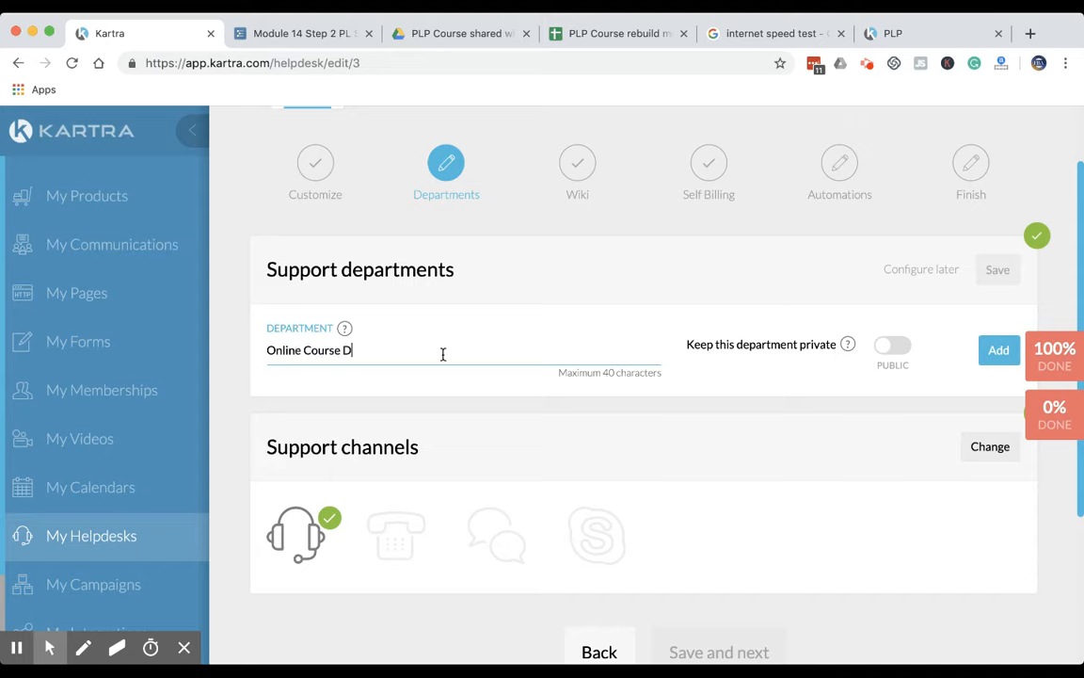
type(" Support")
Add the new department with public visibility and save the support departments section
left_click(910, 369)
left_click(990, 359)
left_click(998, 270)
Save the departments stage and the remaining stages without further changes to reach the finish stage
scroll(721, 492, "down", 3)
left_click(721, 491)
left_click(721, 492)
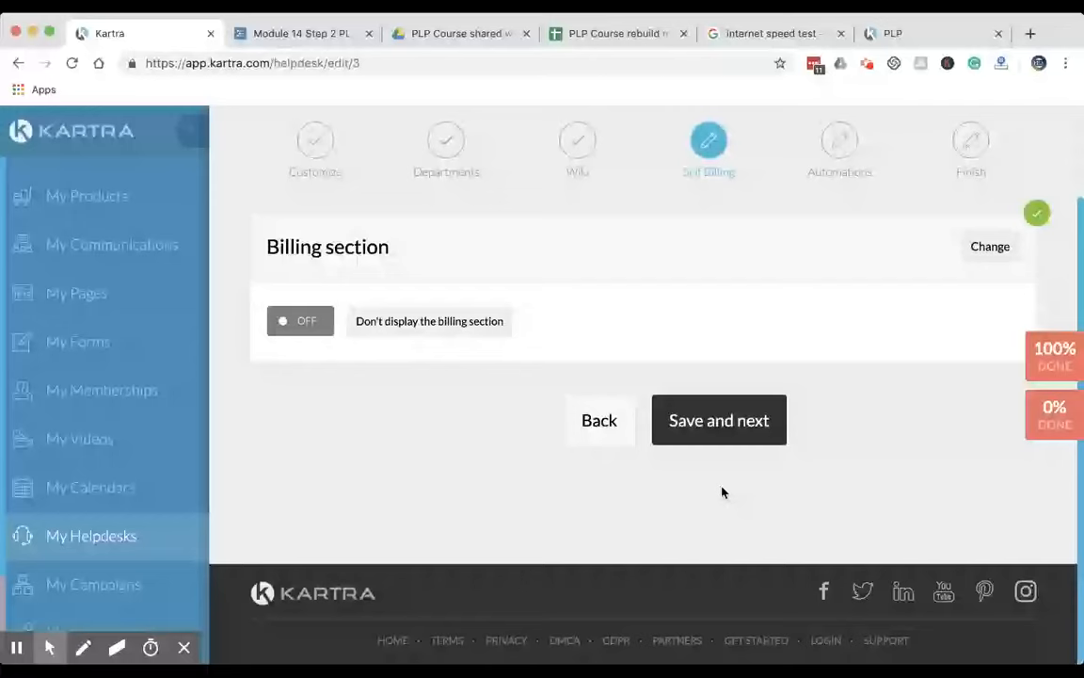
left_click(717, 424)
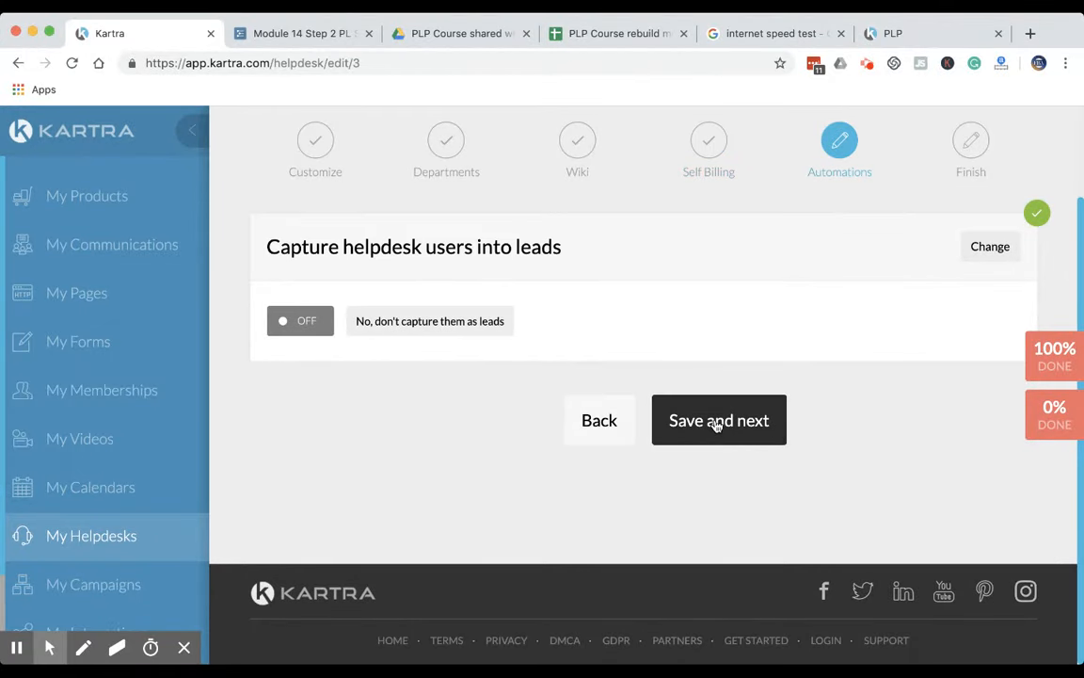
left_click(718, 424)
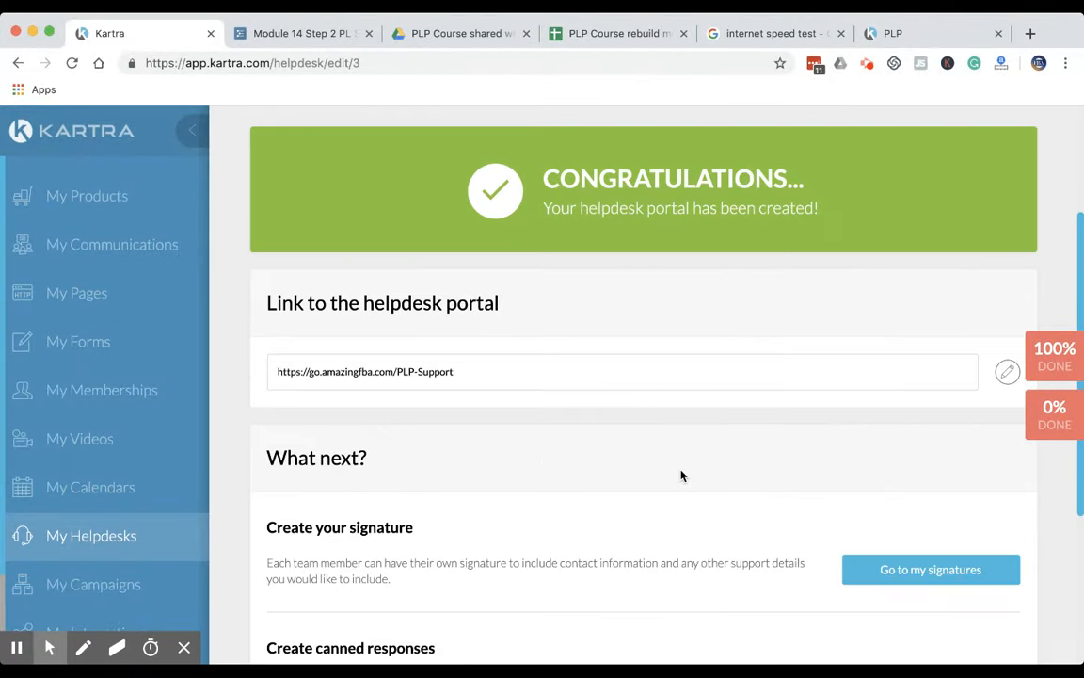
scroll(680, 474, "down", 3)
scroll(634, 510, "up", 3)
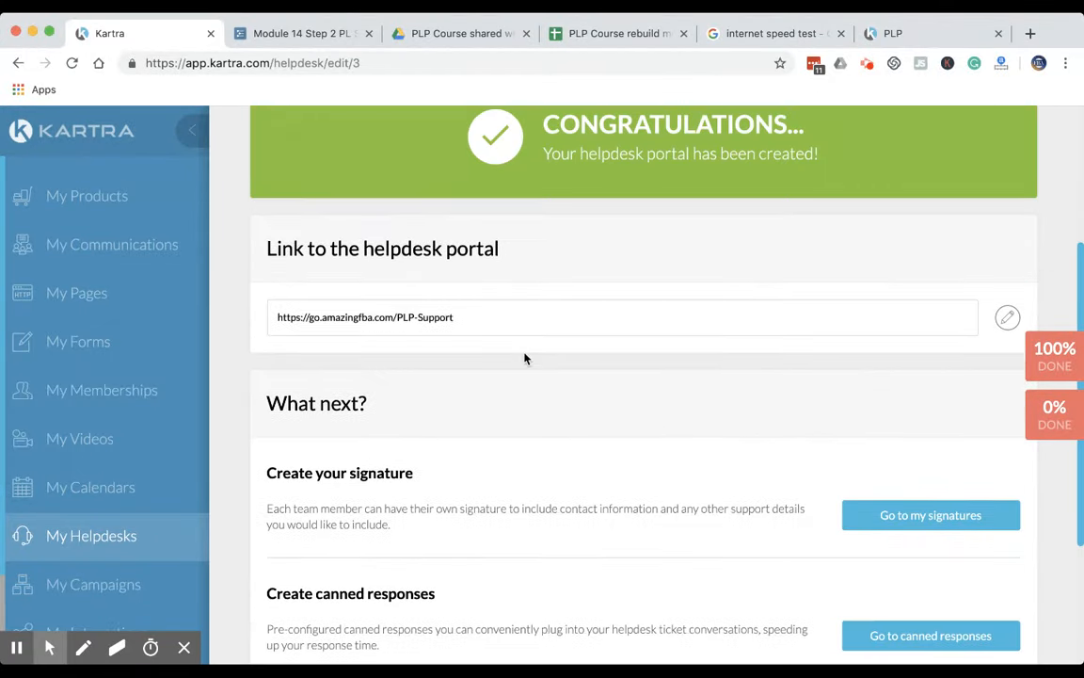
triple_click(479, 317)
key("super+c")
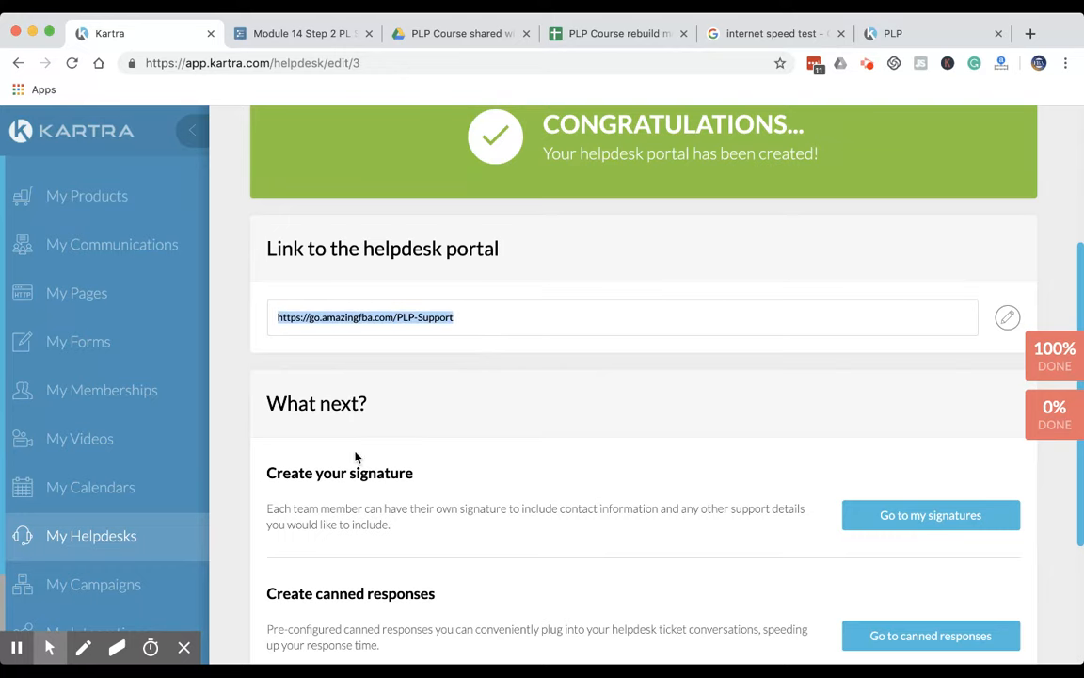
left_click(313, 64)
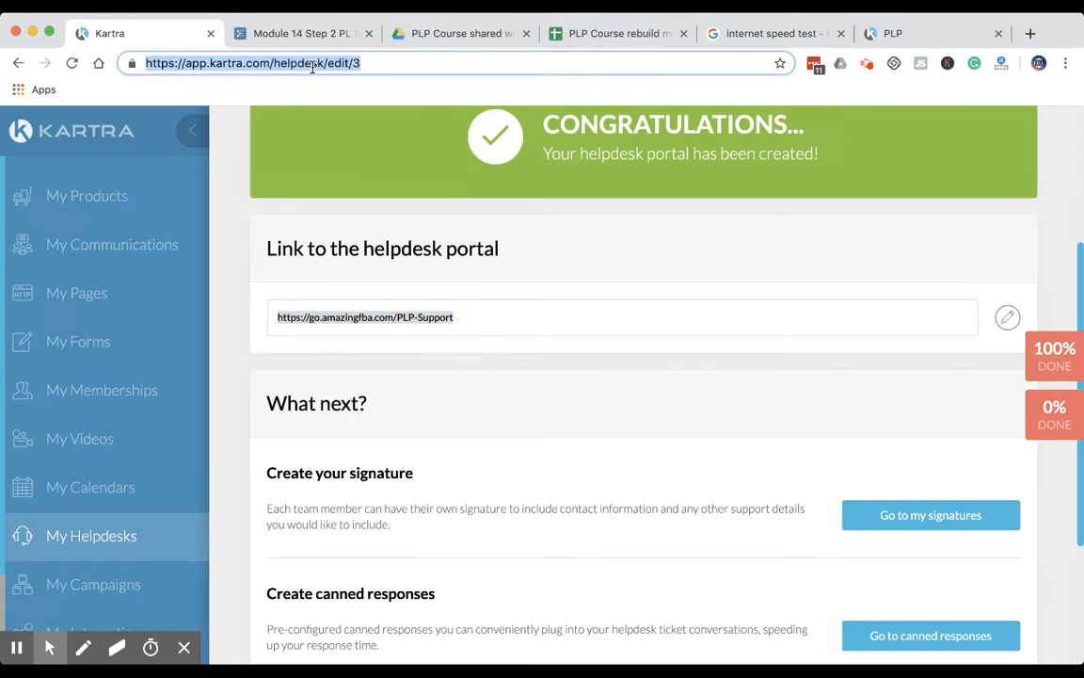
key("super+v")
key("Return")
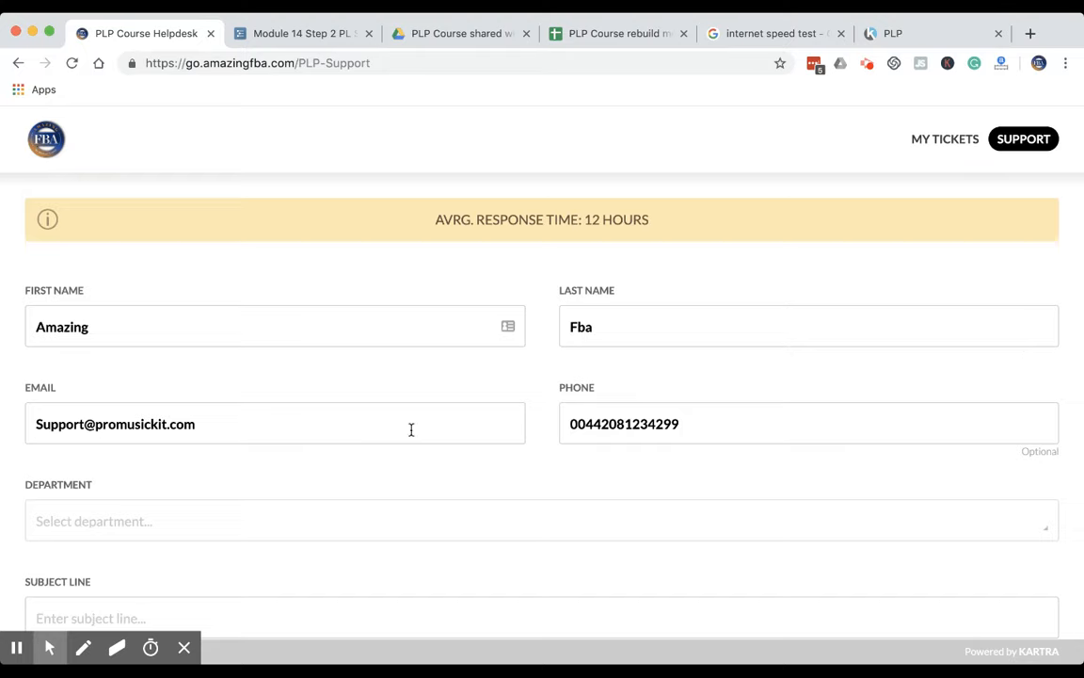
Choose Online Course Support as the ticket's department and enter Test of system as its subject line
scroll(411, 429, "down", 3)
left_click(314, 375)
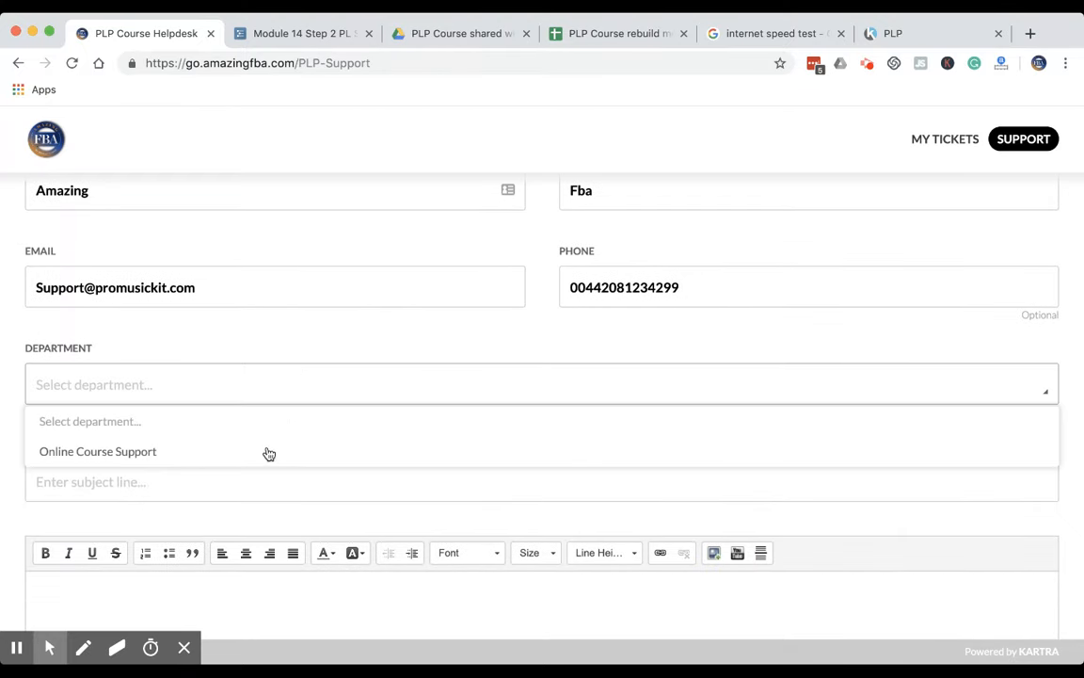
left_click(263, 451)
left_click(283, 462)
type("test o")
key("Down")
key("Return")
Write the ticket message Blah with a first-name sign-off below it
scroll(392, 424, "down", 5)
left_click(329, 415)
type("Blah")
type("Mike")
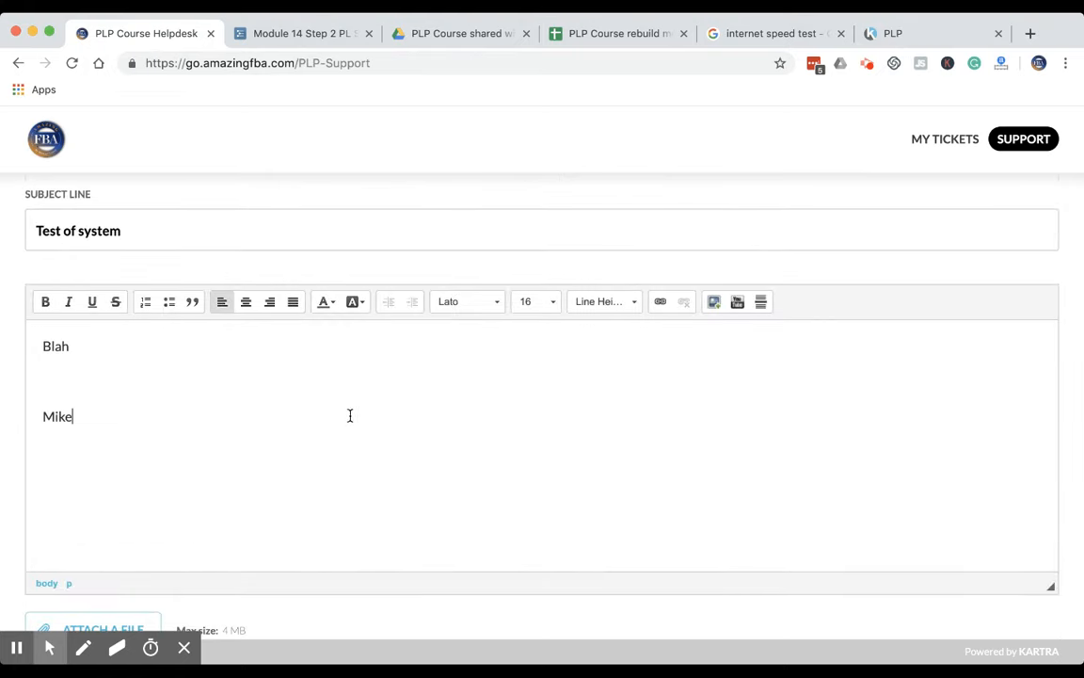
Enter the captcha code and submit the test ticket
scroll(343, 419, "down", 5)
left_click(613, 513)
type("plater")
left_click(631, 604)
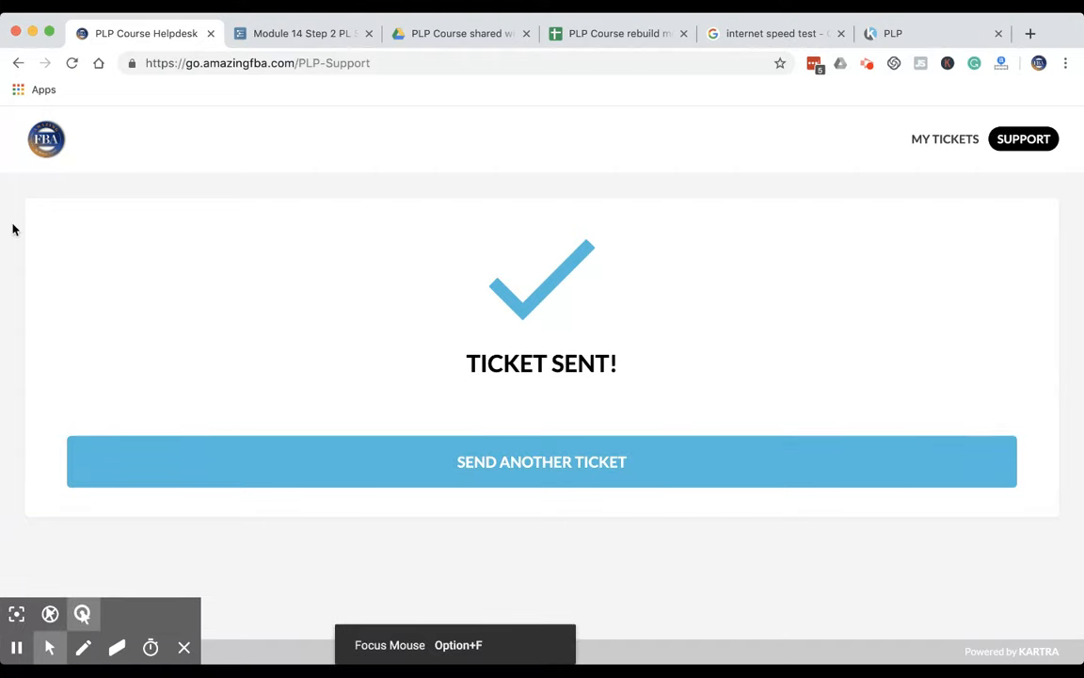
Return to the helpdesk editor, go to the helpdesk tickets and open the Test of system ticket
left_click(18, 63)
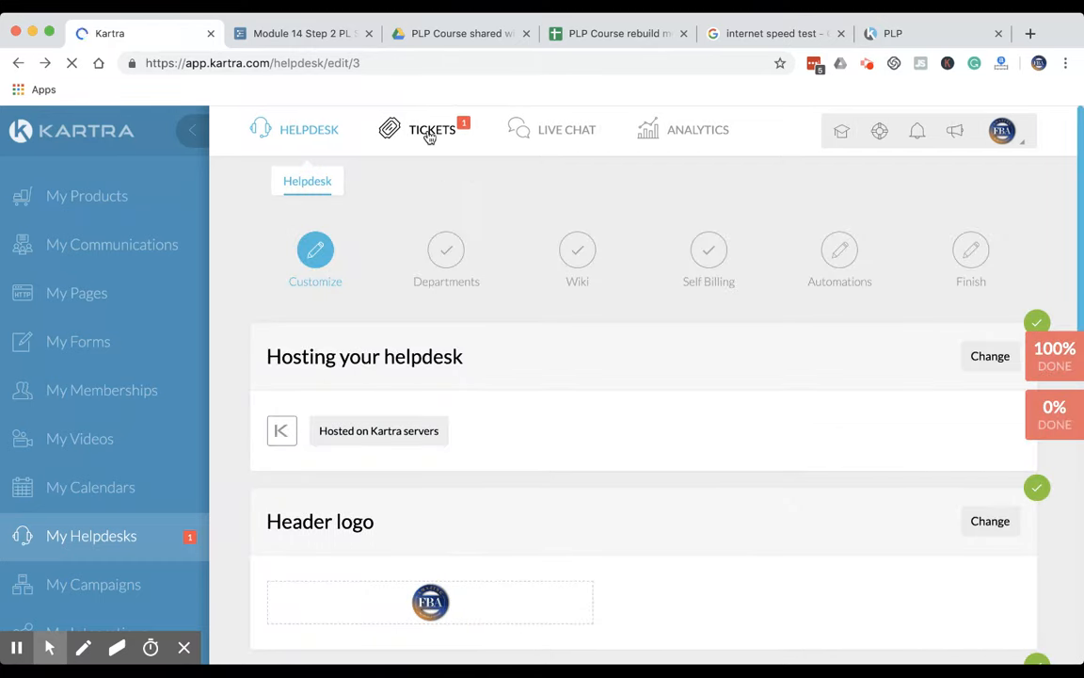
left_click(429, 133)
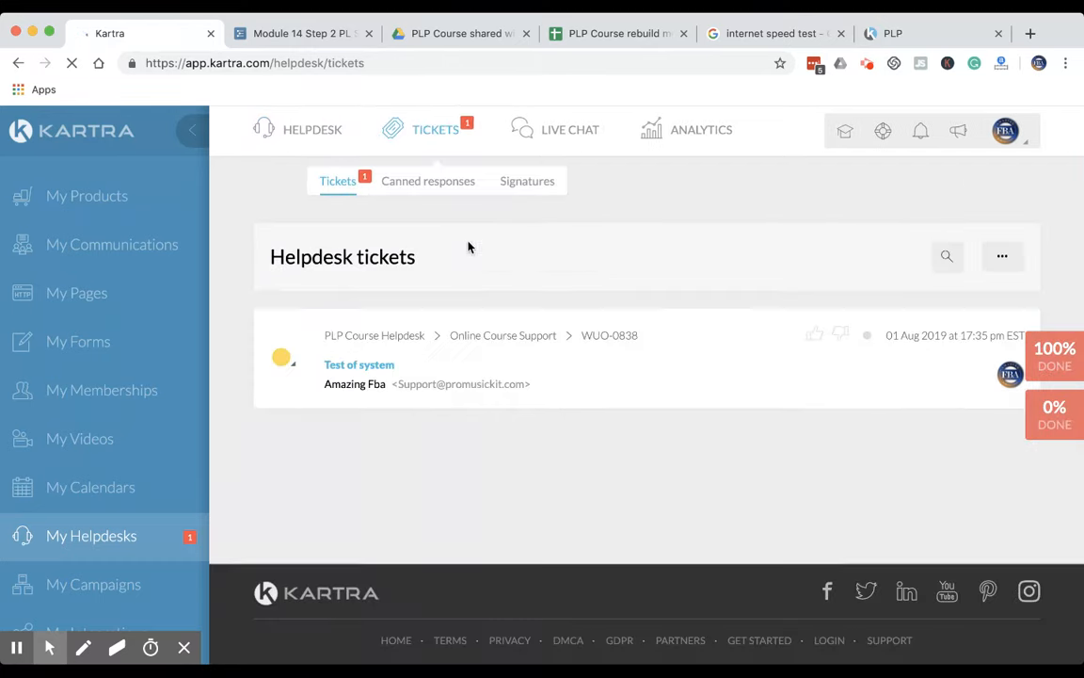
left_click(284, 361)
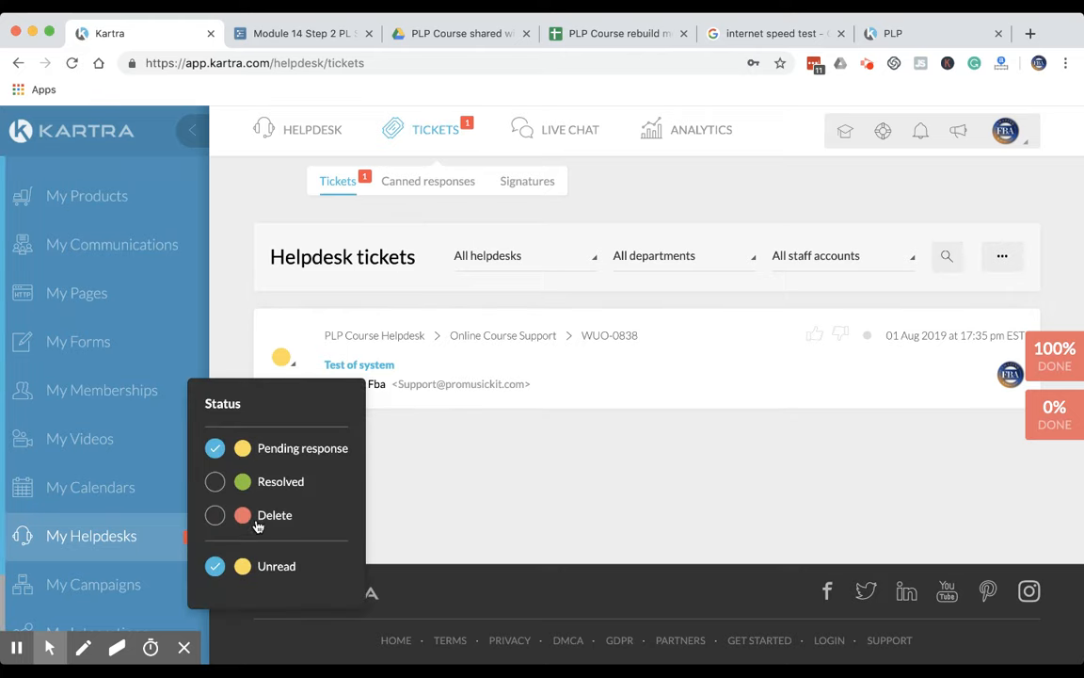
left_click(462, 391)
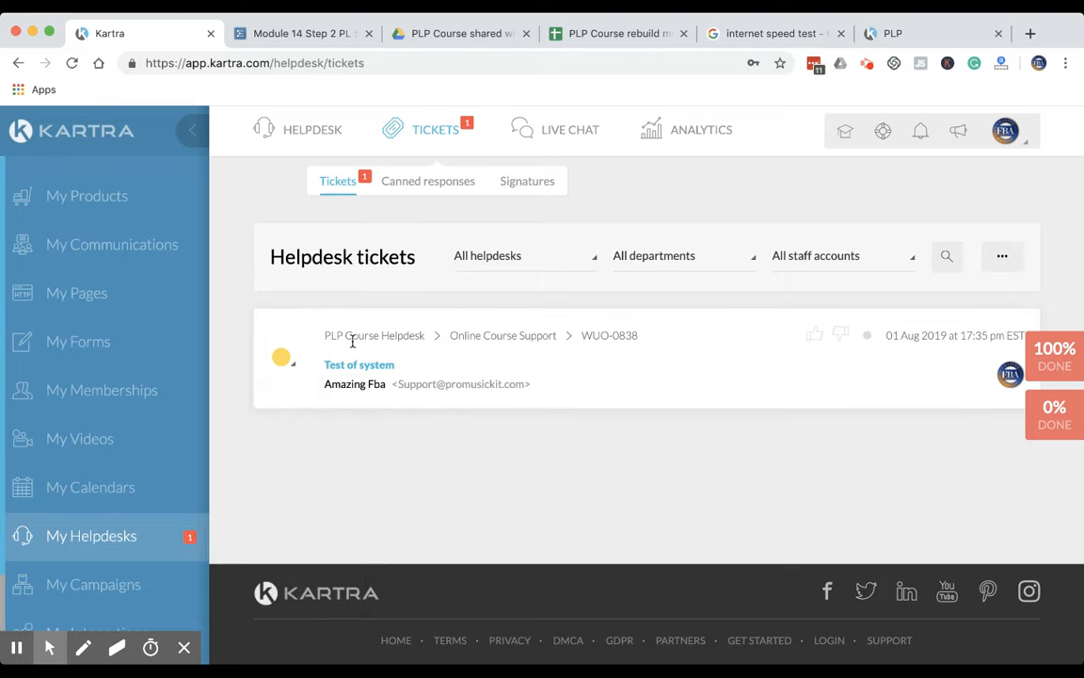
left_click(353, 375)
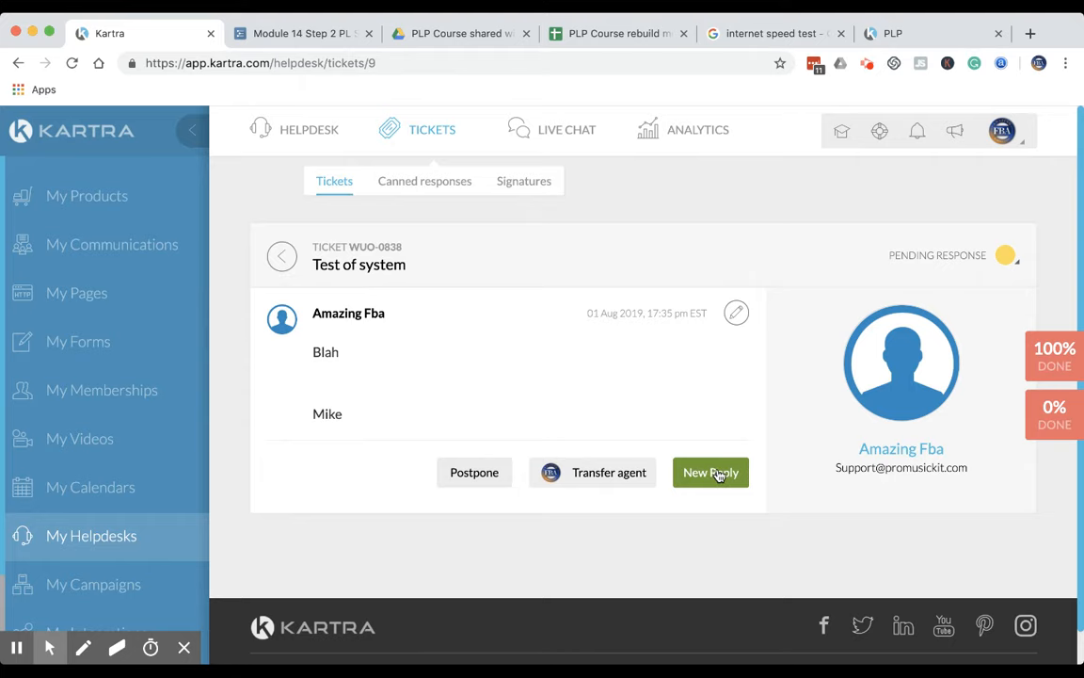
Start a new reply to the test ticket with the opening line Thanks for your email
left_click(718, 476)
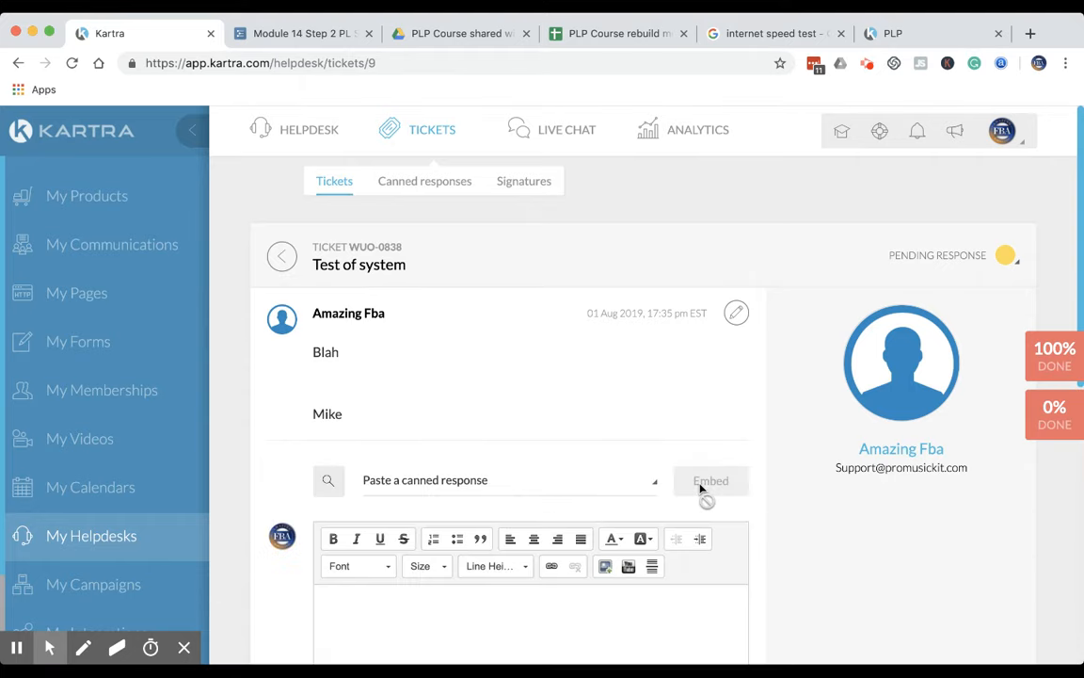
scroll(640, 479, "down", 2)
left_click(584, 460)
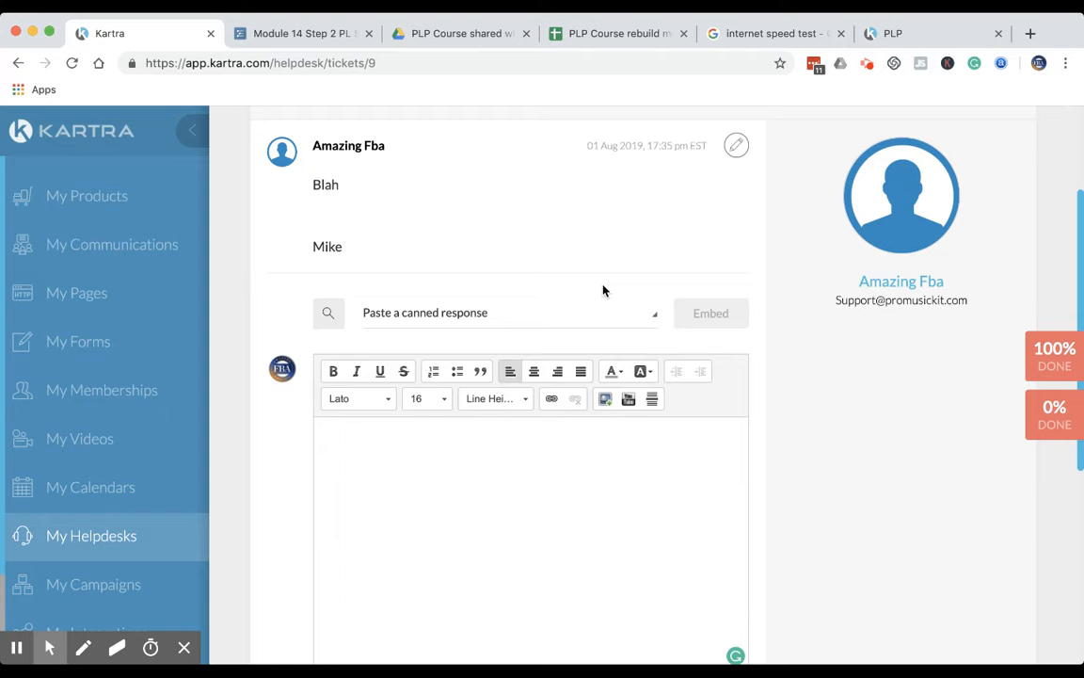
scroll(648, 351, "up", 2)
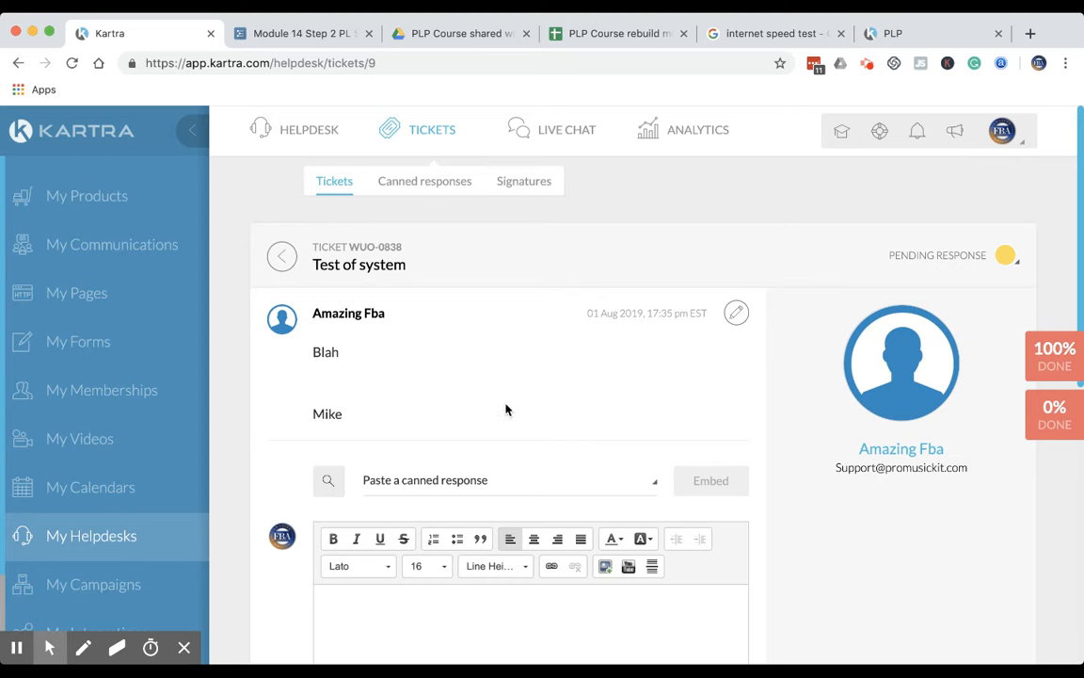
scroll(505, 409, "down", 2)
left_click(477, 344)
left_click(462, 479)
type("Thanks for ")
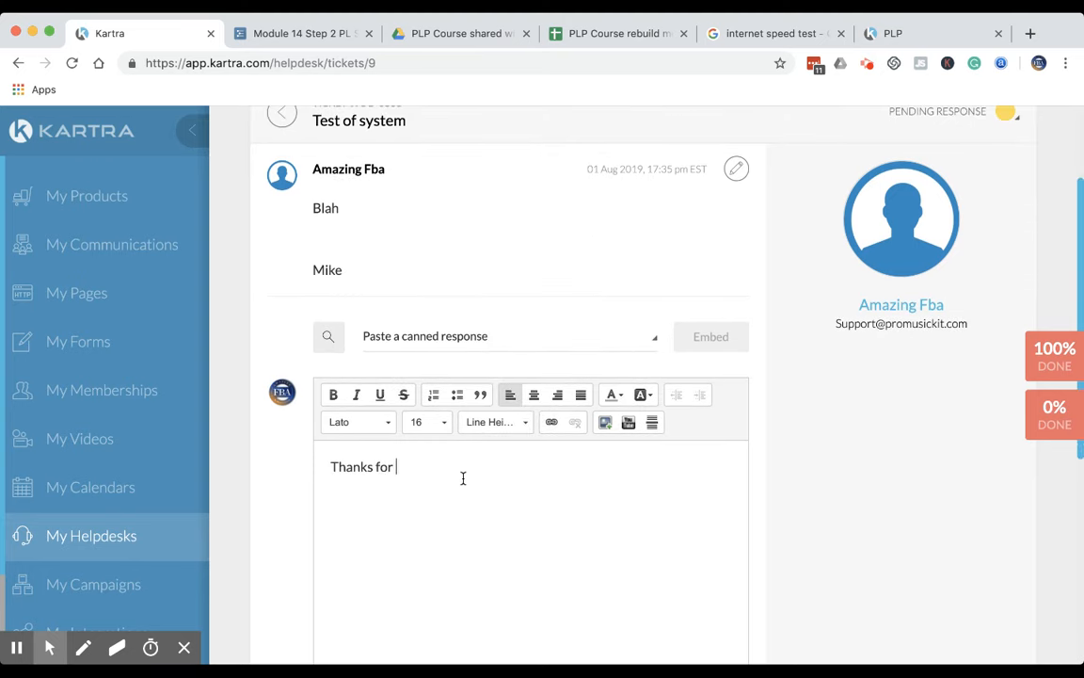
type("your email")
Add a second line to the reply reading This is now resolved
key("Return")
type("This is now res")
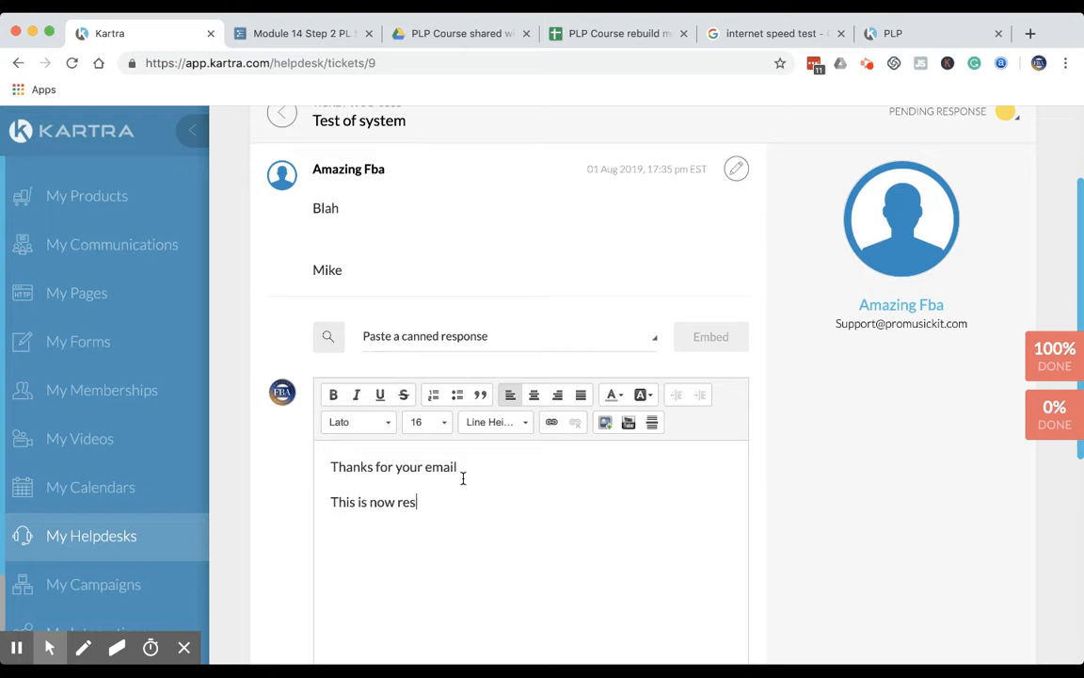
type("olved.")
key("BackSpace")
key("BackSpace")
type("ed.")
Assign the ticket to the current account and post the reply
scroll(367, 576, "down", 4)
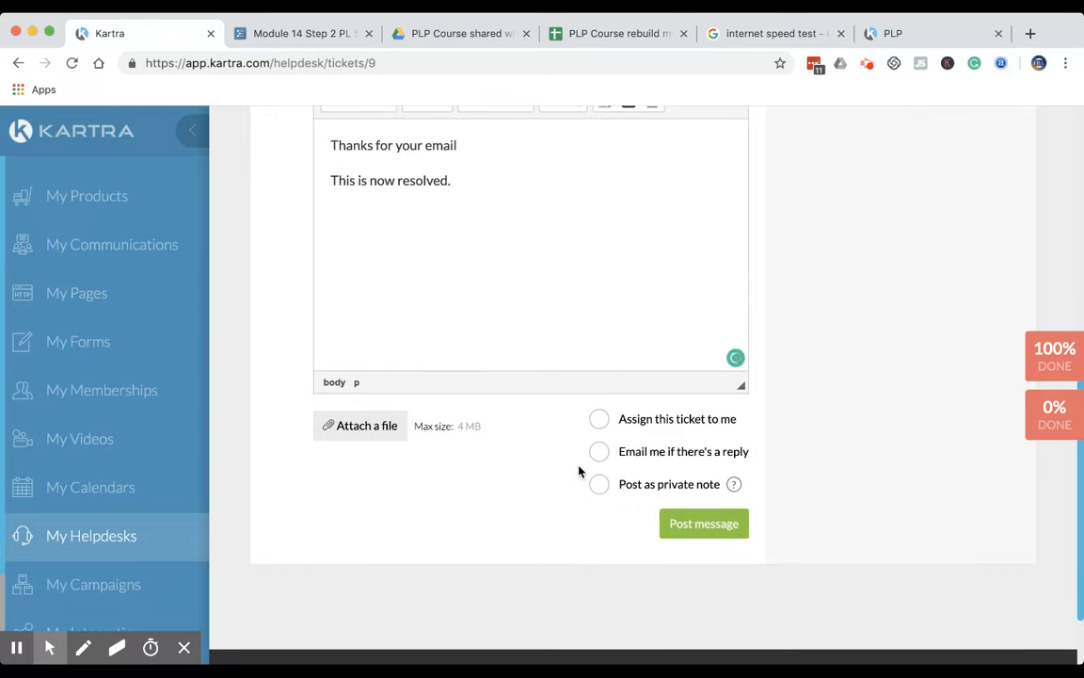
left_click(600, 421)
left_click(697, 525)
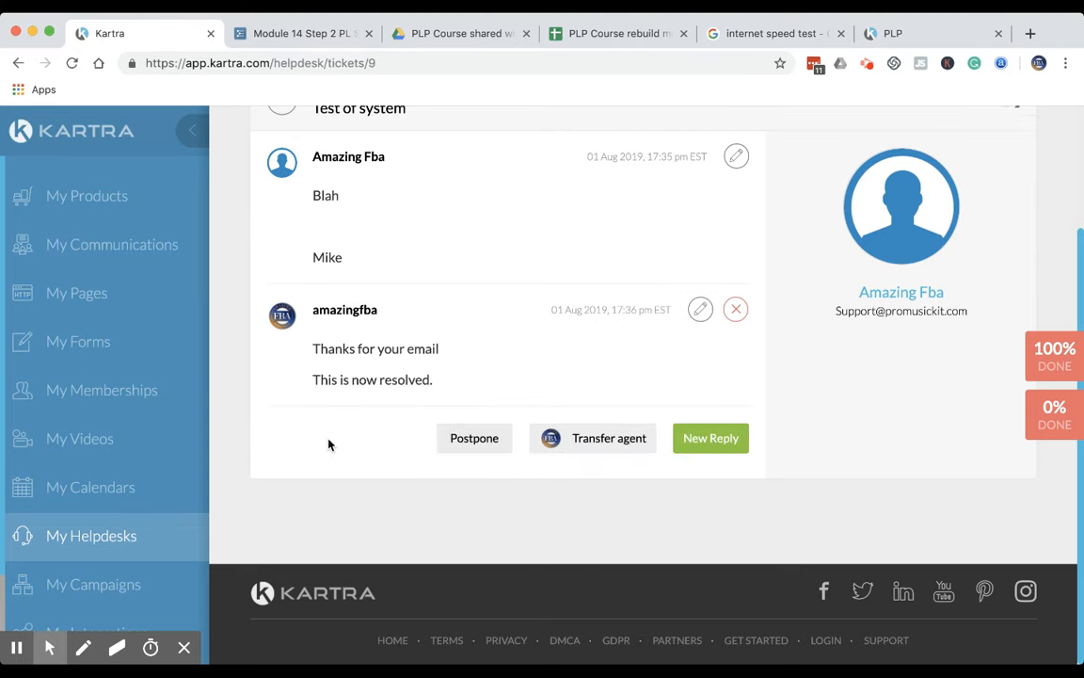
Review the replied ticket's status options and the requester's contact e-mail
scroll(328, 444, "up", 3)
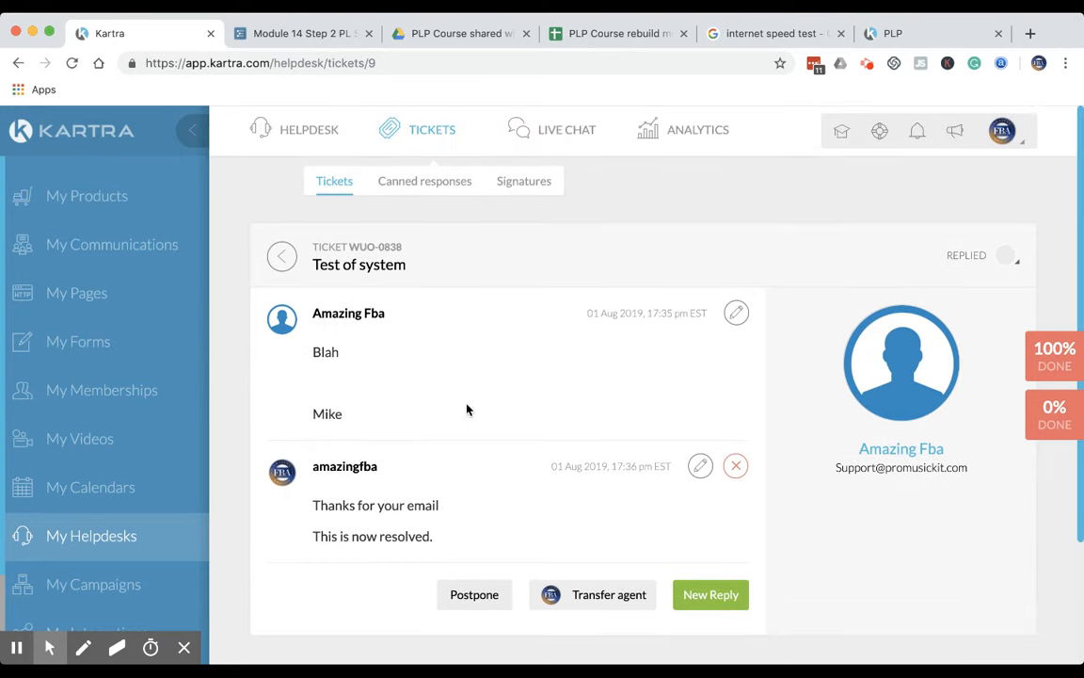
left_click(982, 259)
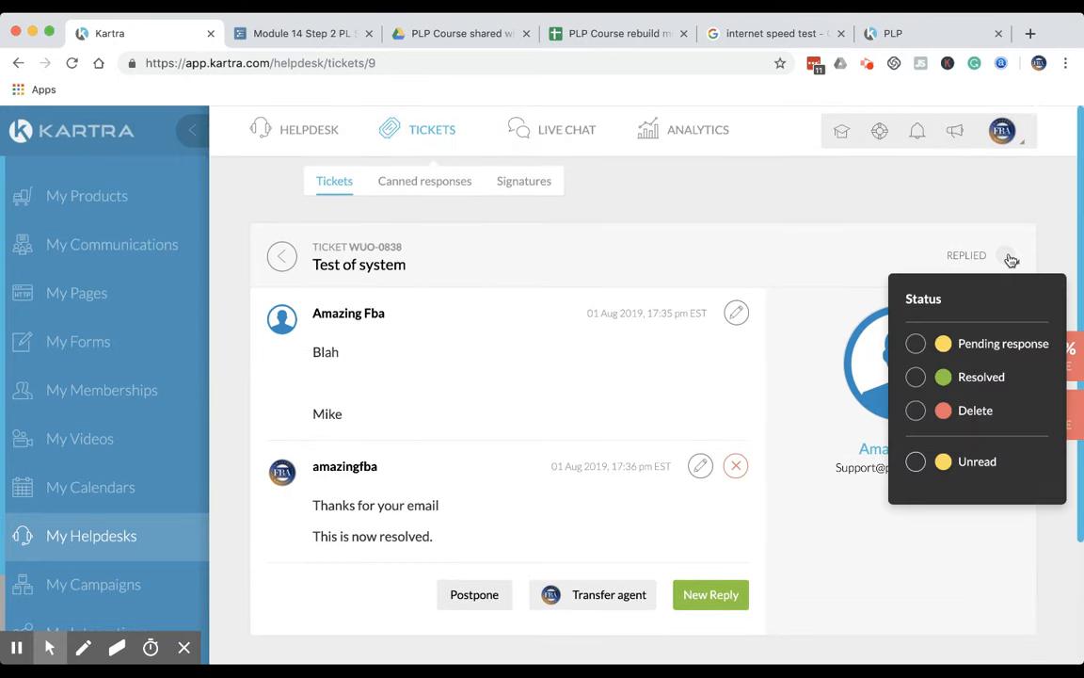
left_click_drag(833, 468, 944, 482)
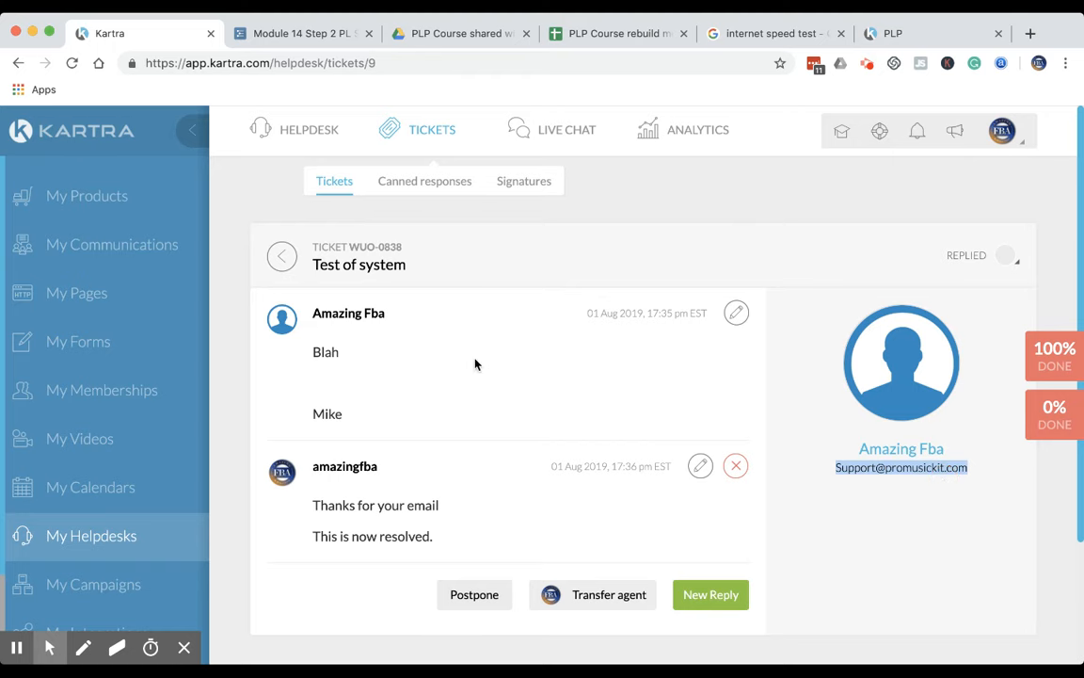
Sign out of the current Kartra account and enter the support account's e-mail on the login form
left_click(1002, 131)
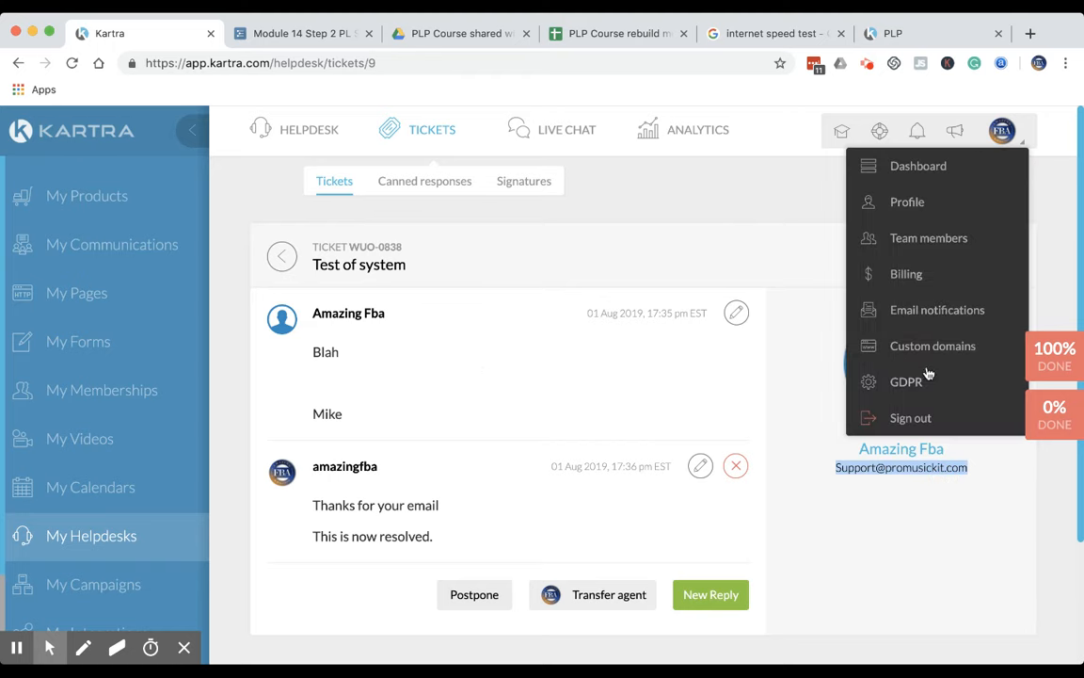
left_click(911, 420)
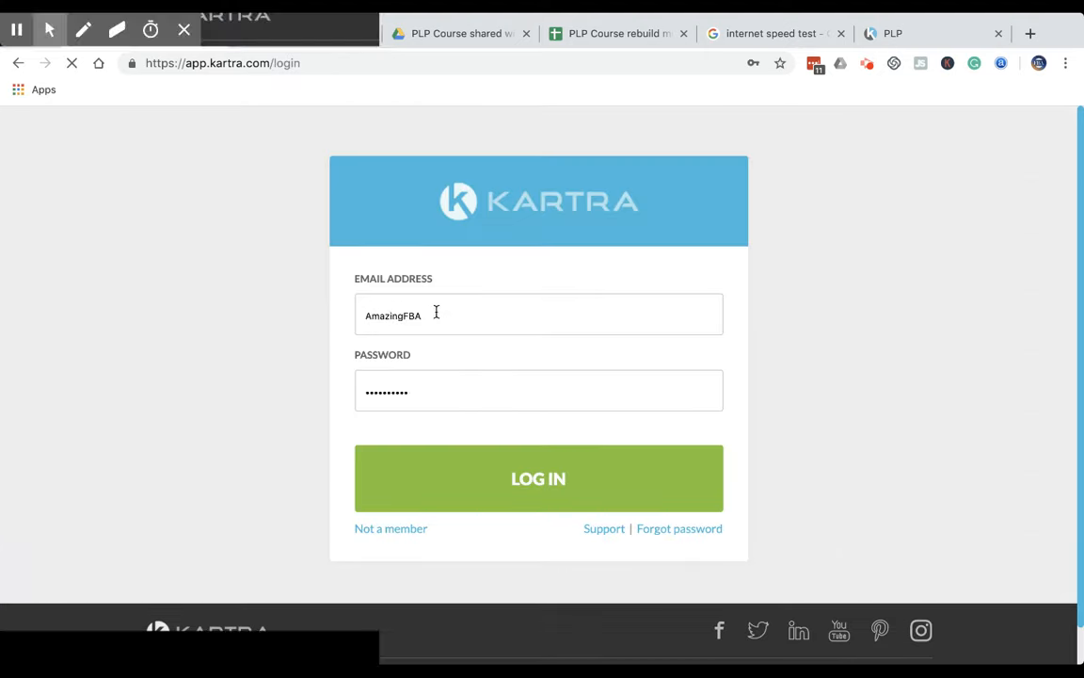
double_click(452, 300)
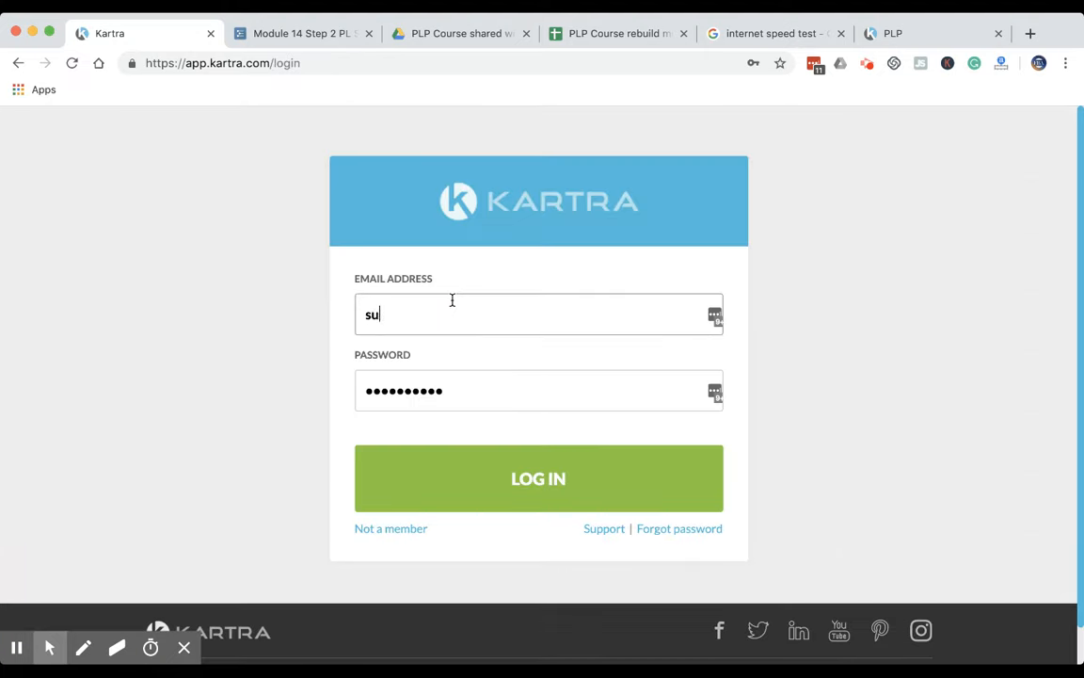
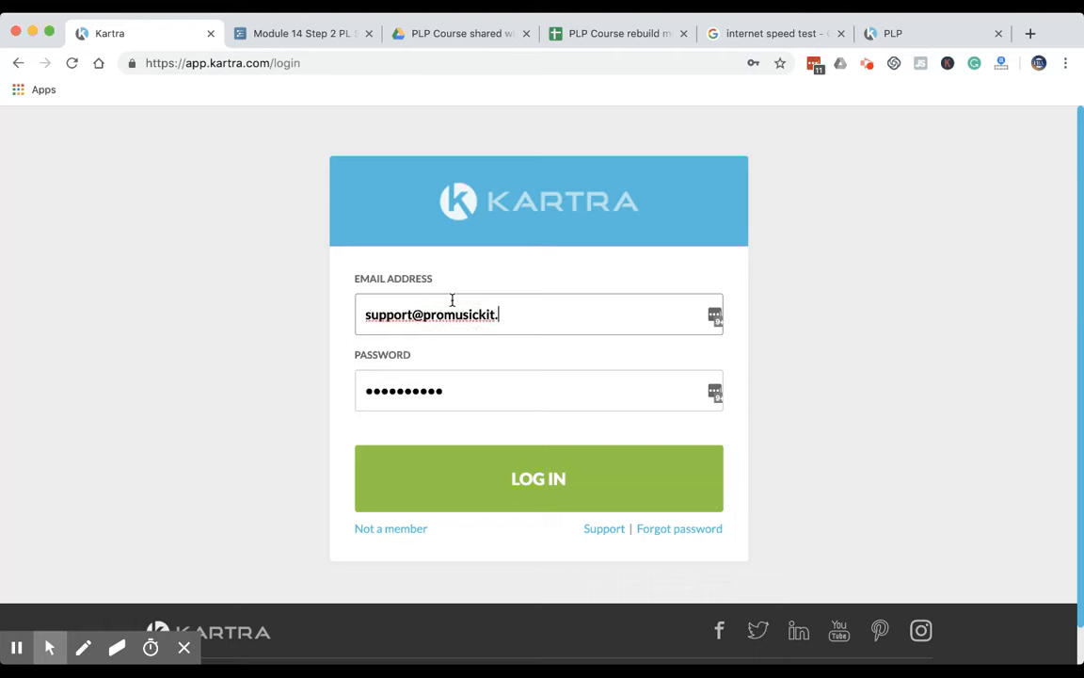
Try the copied entry in the login form's password field and clear the field
key("Tab")
key("super+v")
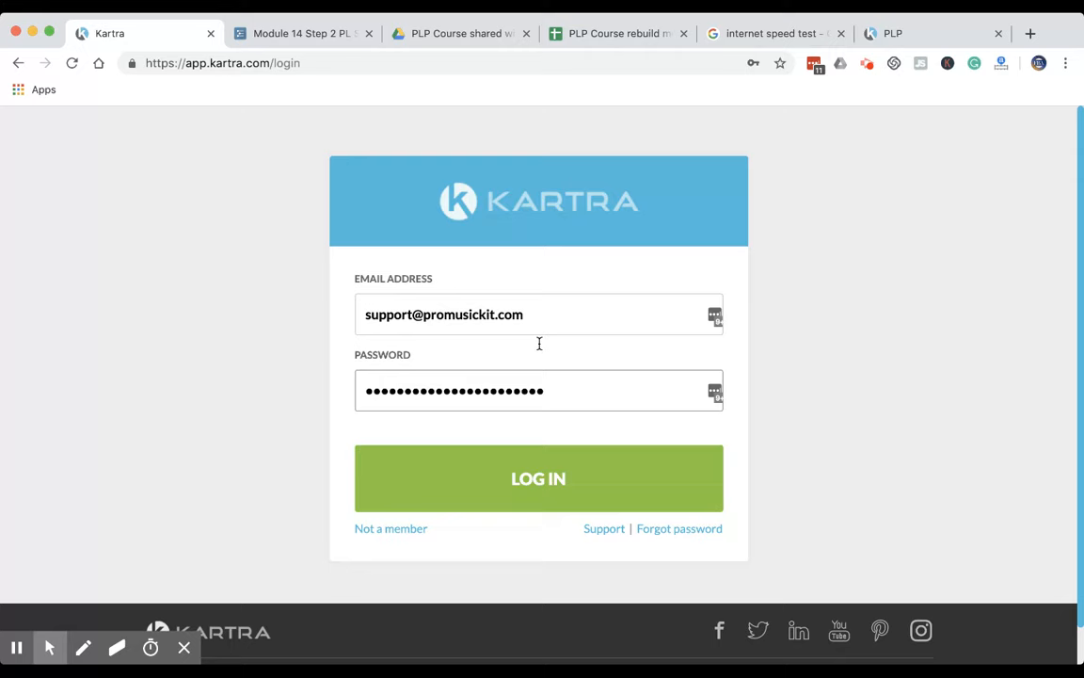
key("super+z")
key("BackSpace")
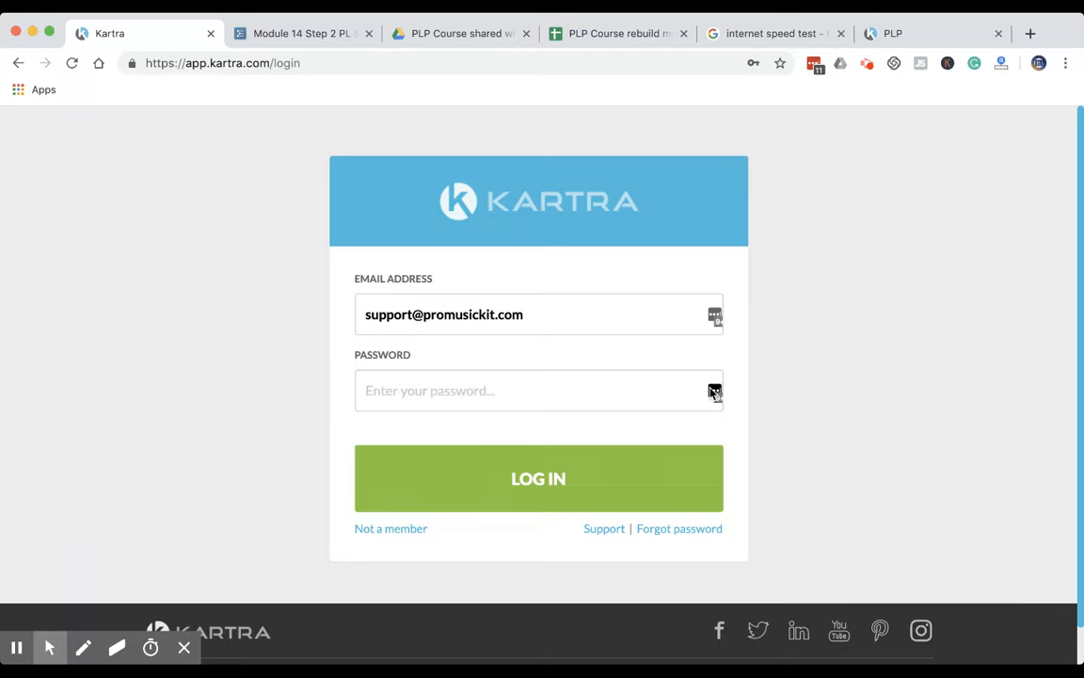
Look through the saved LastPass logins for the support account, close the list and return to the previous page
left_click(715, 393)
left_click(715, 393)
left_click(715, 394)
left_click(715, 393)
left_click(715, 394)
left_click(715, 394)
left_click(715, 393)
scroll(633, 499, "down", 3)
scroll(632, 499, "up", 1)
scroll(632, 499, "down", 3)
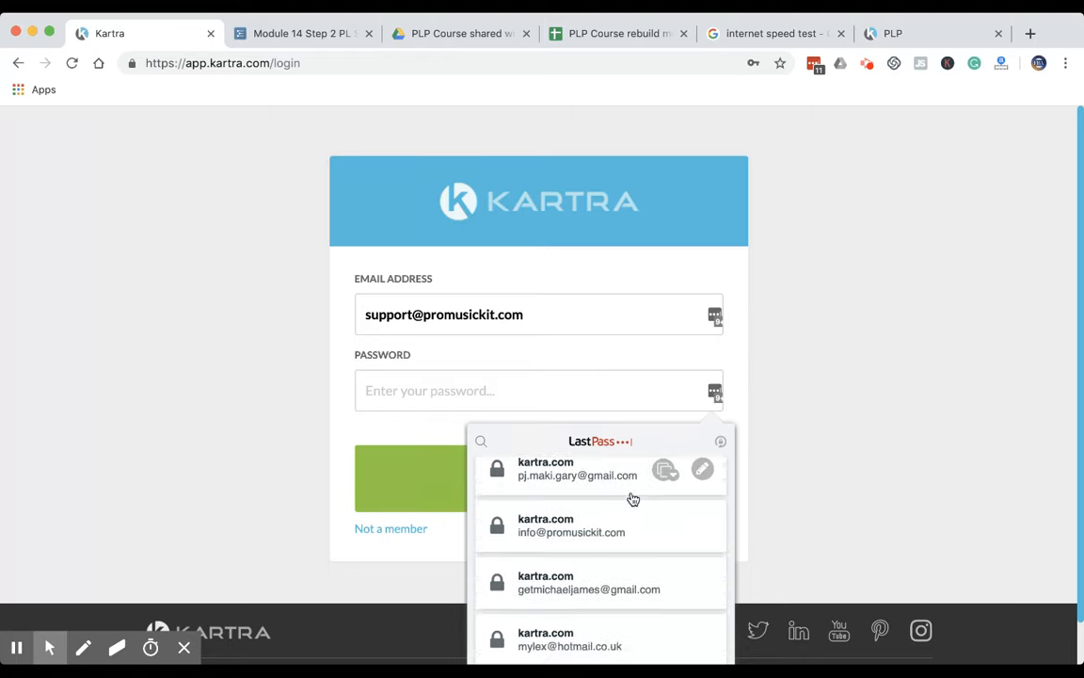
scroll(633, 498, "down", 2)
scroll(632, 499, "up", 5)
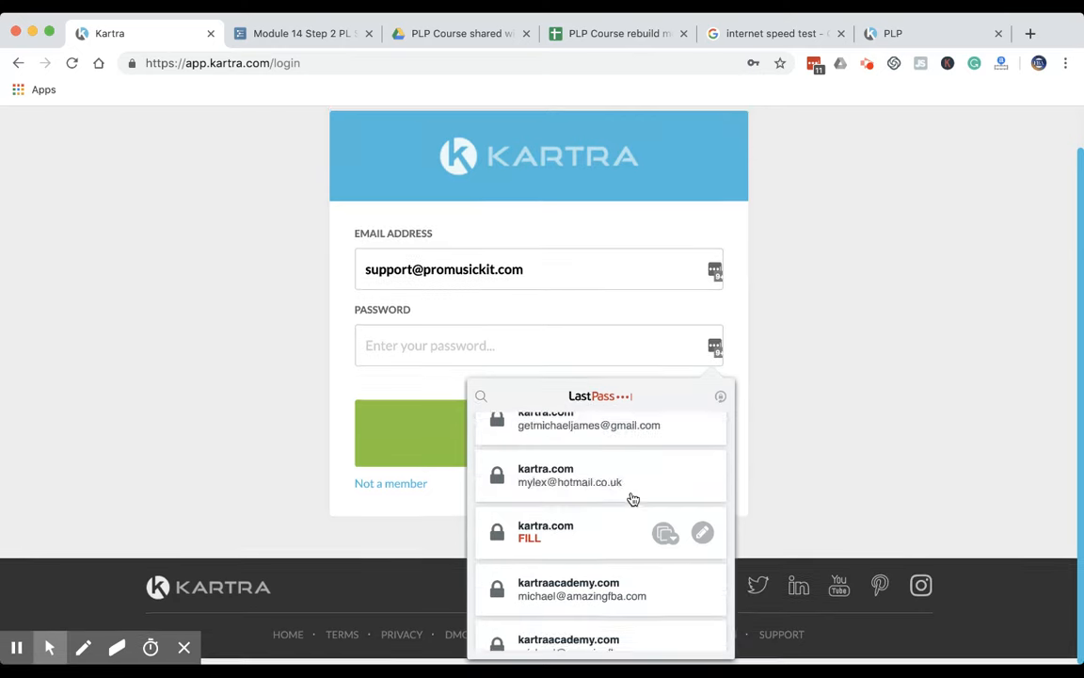
scroll(629, 496, "up", 2)
scroll(629, 496, "down", 1)
scroll(629, 496, "up", 1)
scroll(614, 565, "down", 5)
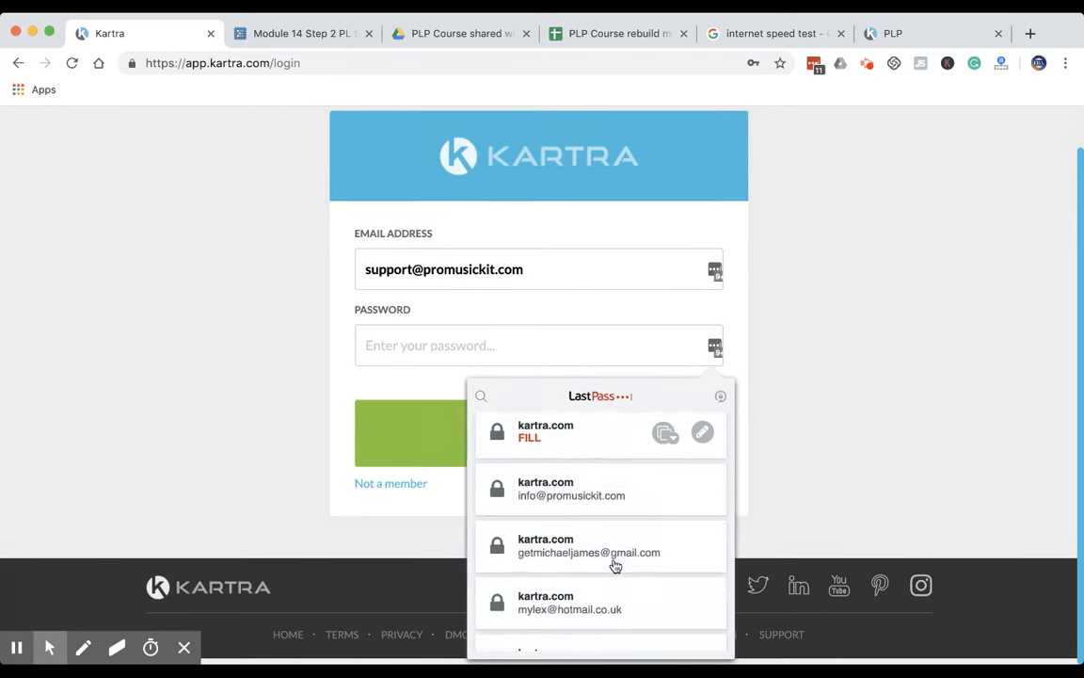
scroll(613, 564, "down", 1)
left_click(263, 457)
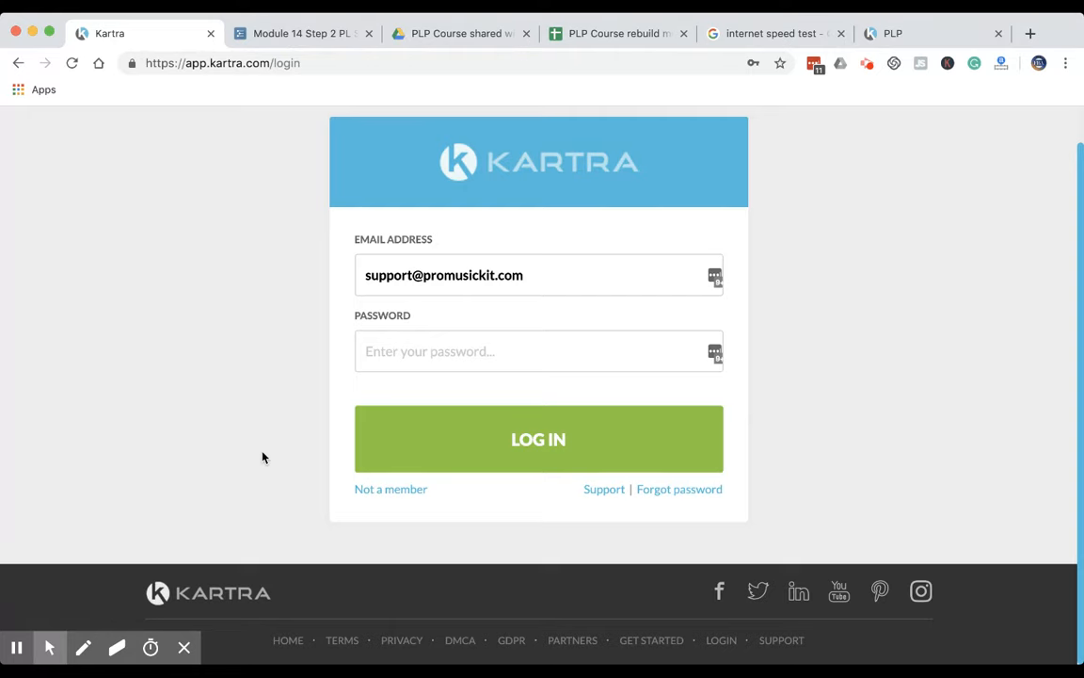
left_click(19, 63)
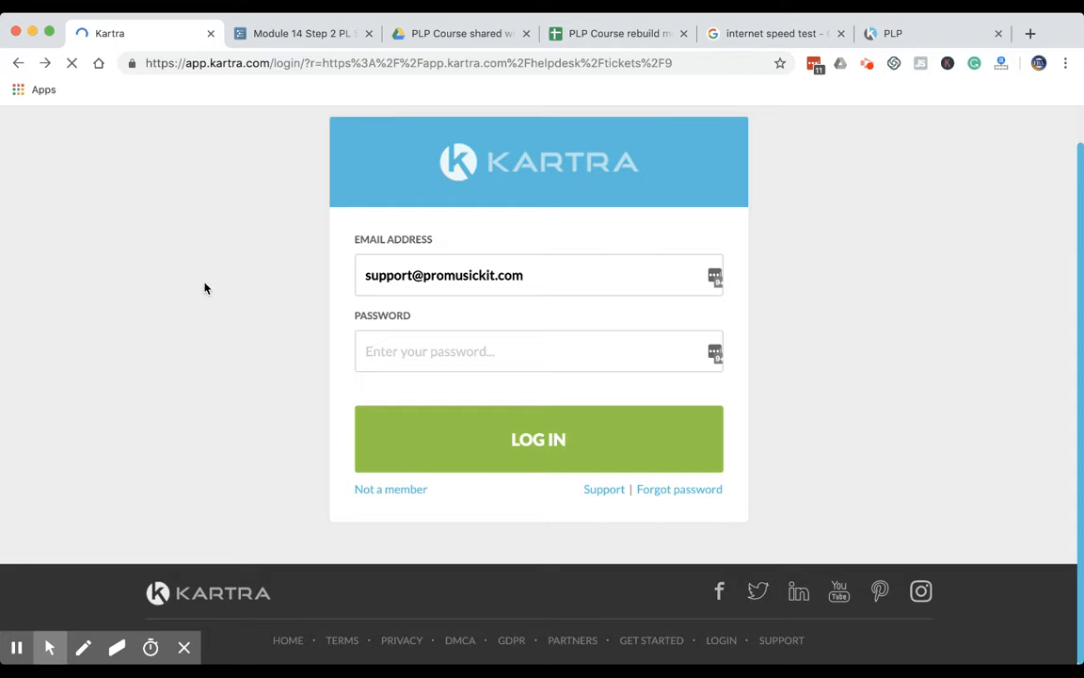